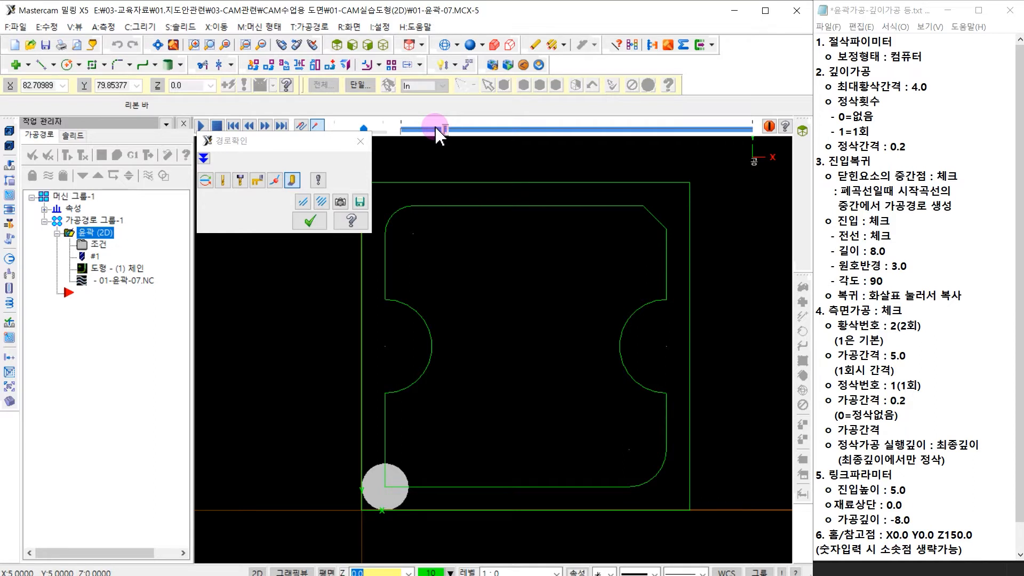
{"action": "mouse_move", "coordinate": [395, 497]}
{"action": "left_mouse_down"}
{"action": "mouse_move", "coordinate": [371, 487]}
{"action": "mouse_move", "coordinate": [387, 482]}
{"action": "mouse_move", "coordinate": [377, 504]}
{"action": "left_mouse_up"}
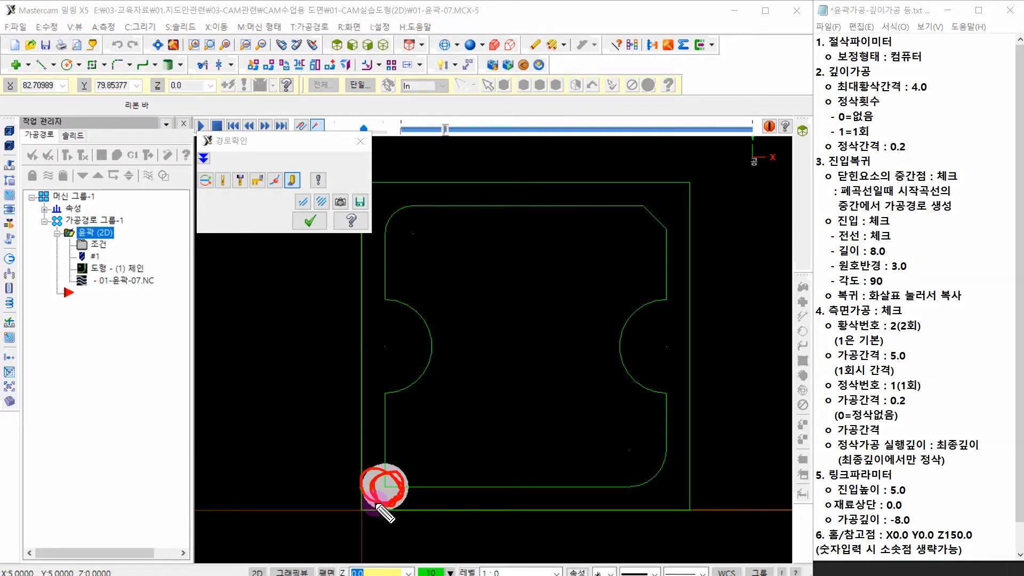
{"action": "mouse_move", "coordinate": [374, 490]}
{"action": "left_mouse_down"}
{"action": "mouse_move", "coordinate": [400, 474]}
{"action": "mouse_move", "coordinate": [394, 488]}
{"action": "mouse_move", "coordinate": [374, 477]}
{"action": "left_mouse_up"}
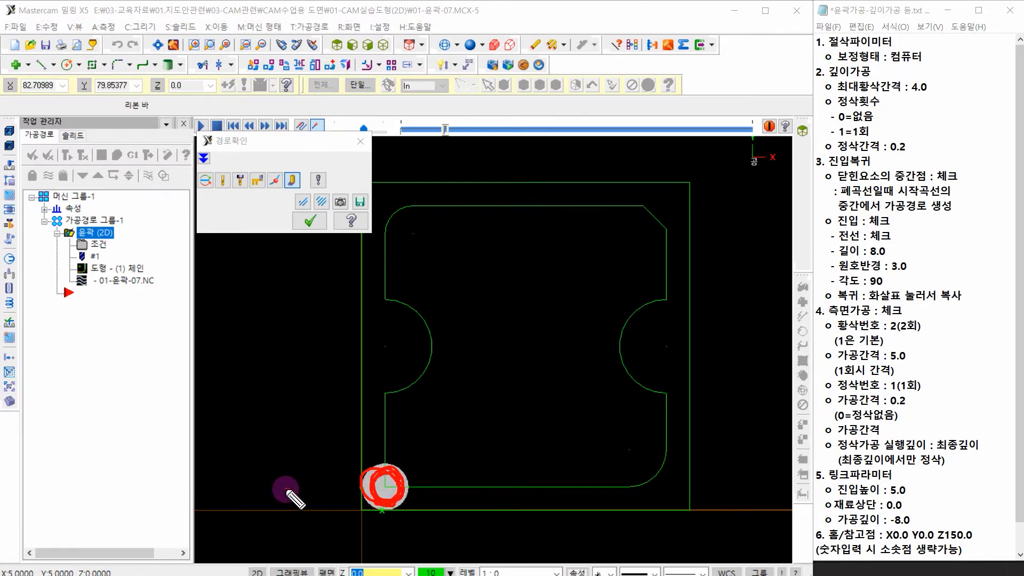
{"action": "mouse_move", "coordinate": [286, 489]}
{"action": "left_mouse_down"}
{"action": "mouse_move", "coordinate": [341, 483]}
{"action": "mouse_move", "coordinate": [332, 475]}
{"action": "mouse_move", "coordinate": [349, 483]}
{"action": "mouse_move", "coordinate": [335, 488]}
{"action": "left_mouse_up"}
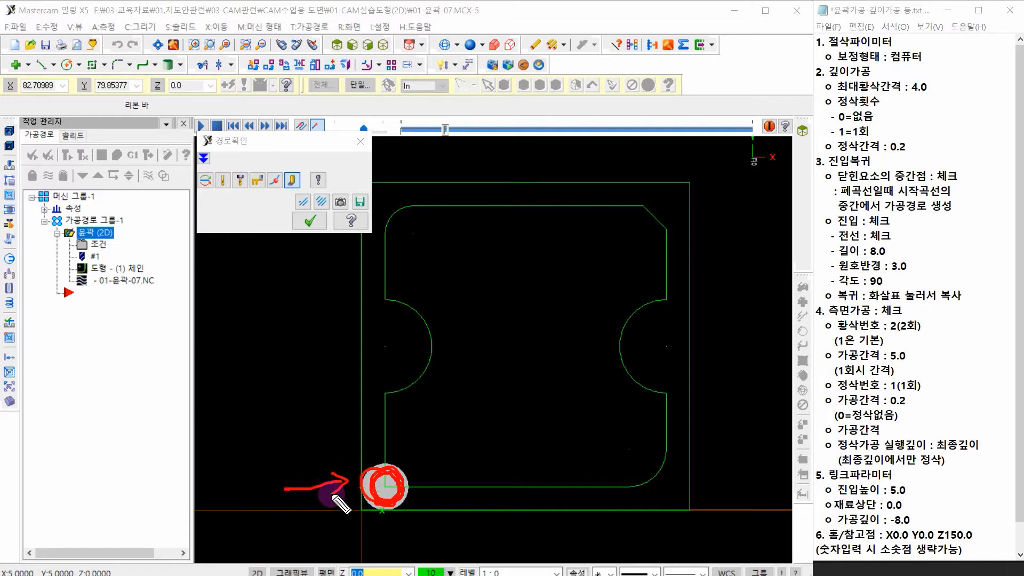
{"action": "key", "text": "Escape"}
Advance the contour toolpath backplot to its end and examine how the cutter's swept area lies relative to the profile line.
{"action": "left_click_drag", "start_coordinate": [445, 131], "coordinate": [744, 152]}
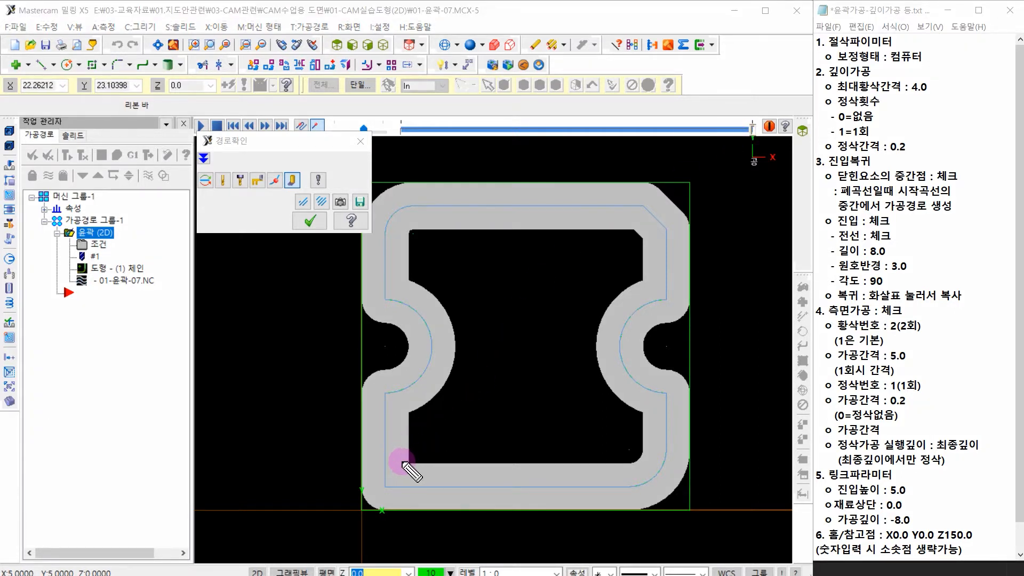
{"action": "mouse_move", "coordinate": [405, 462]}
{"action": "left_mouse_down"}
{"action": "mouse_move", "coordinate": [368, 462]}
{"action": "mouse_move", "coordinate": [361, 435]}
{"action": "mouse_move", "coordinate": [384, 413]}
{"action": "mouse_move", "coordinate": [404, 424]}
{"action": "mouse_move", "coordinate": [401, 453]}
{"action": "mouse_move", "coordinate": [393, 440]}
{"action": "mouse_move", "coordinate": [403, 440]}
{"action": "mouse_move", "coordinate": [385, 431]}
{"action": "mouse_move", "coordinate": [385, 396]}
{"action": "left_mouse_up"}
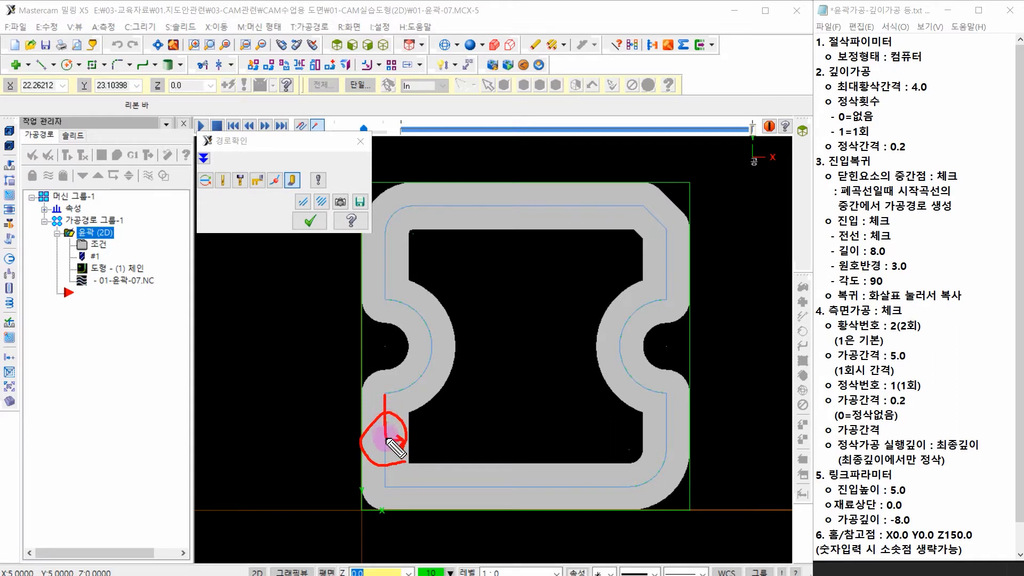
{"action": "mouse_move", "coordinate": [666, 401]}
{"action": "left_mouse_down"}
{"action": "mouse_move", "coordinate": [667, 427]}
{"action": "mouse_move", "coordinate": [646, 422]}
{"action": "mouse_move", "coordinate": [663, 422]}
{"action": "mouse_move", "coordinate": [644, 425]}
{"action": "mouse_move", "coordinate": [650, 431]}
{"action": "left_mouse_up"}
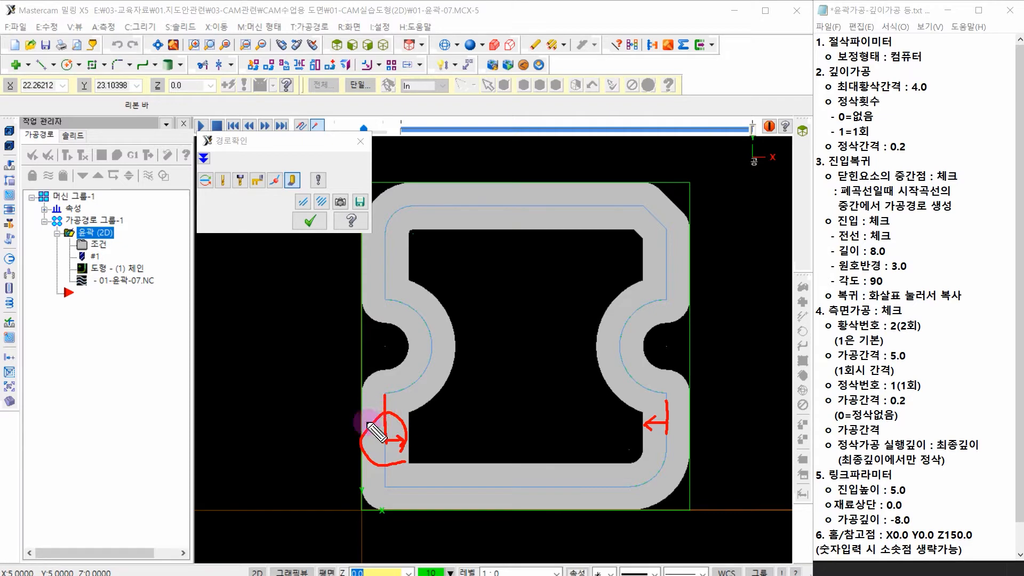
{"action": "mouse_move", "coordinate": [367, 448]}
{"action": "left_mouse_down"}
{"action": "mouse_move", "coordinate": [343, 451]}
{"action": "mouse_move", "coordinate": [387, 423]}
{"action": "mouse_move", "coordinate": [368, 456]}
{"action": "mouse_move", "coordinate": [345, 429]}
{"action": "left_mouse_up"}
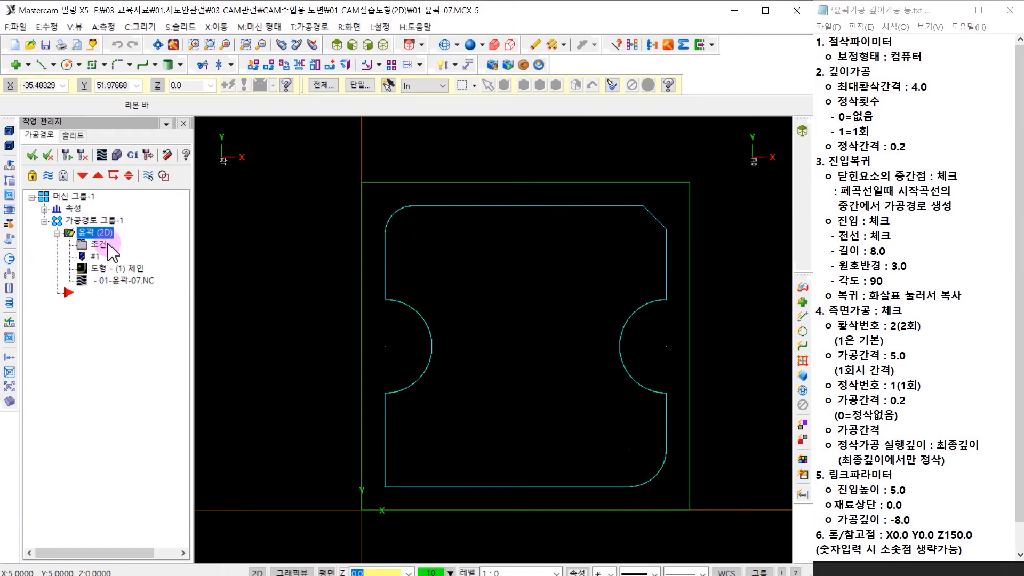
{"action": "left_click", "coordinate": [10, 181]}
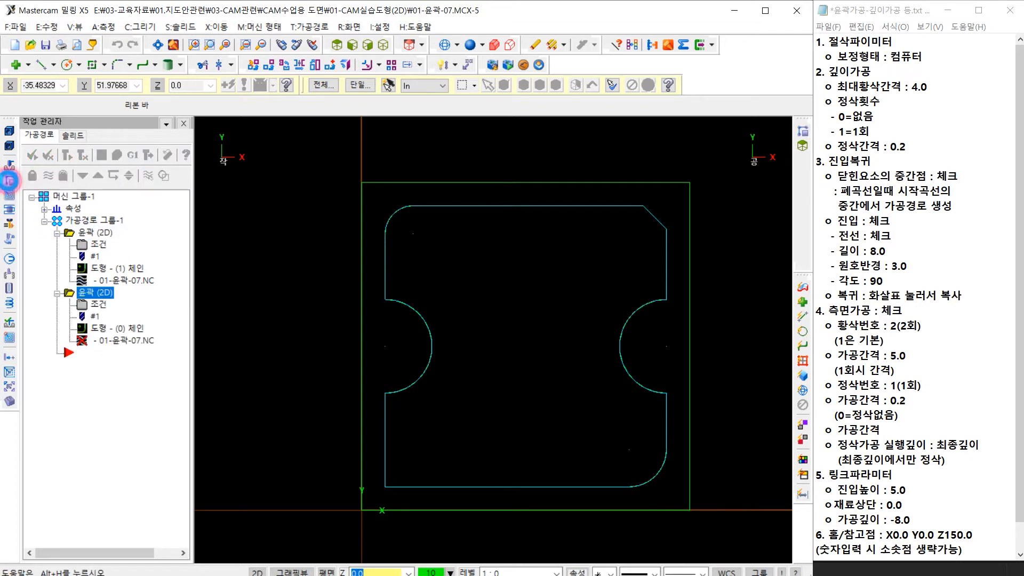
{"action": "left_click", "coordinate": [258, 217]}
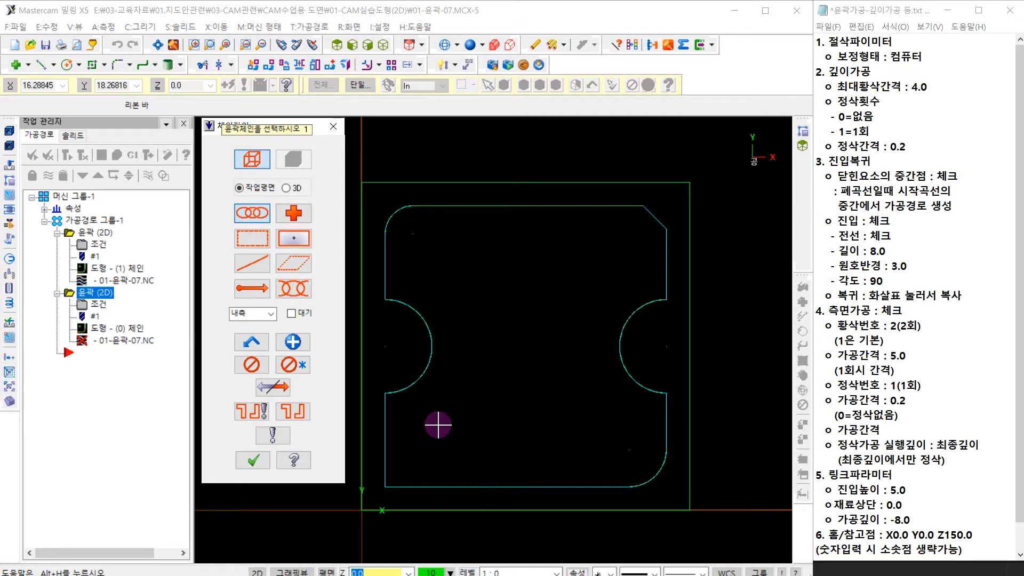
{"action": "left_click", "coordinate": [386, 459]}
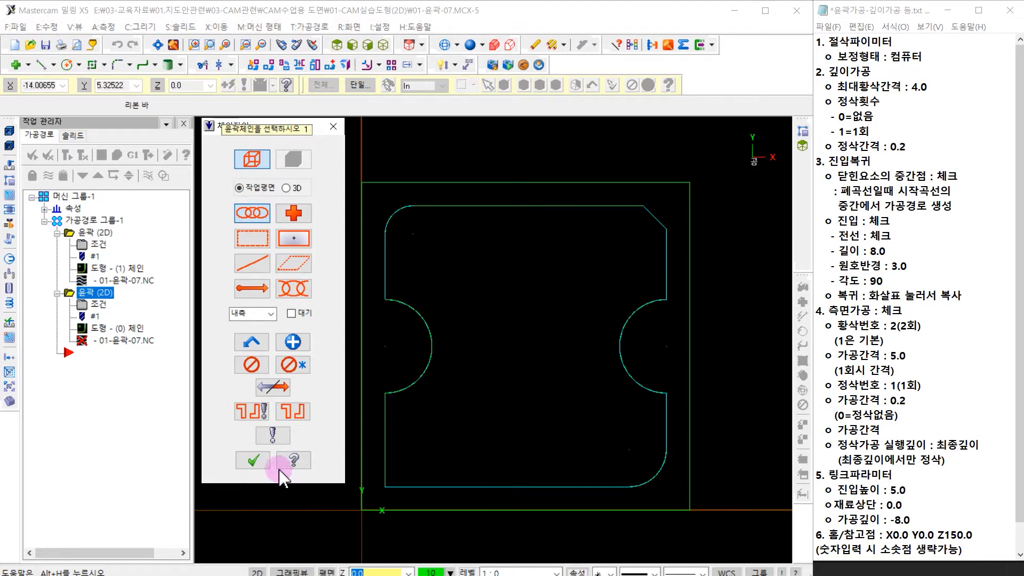
{"action": "left_click", "coordinate": [269, 470]}
Open the existing 2D contour operation's tool parameters and create a new tool of the flat end mill type.
{"action": "left_click", "coordinate": [100, 245]}
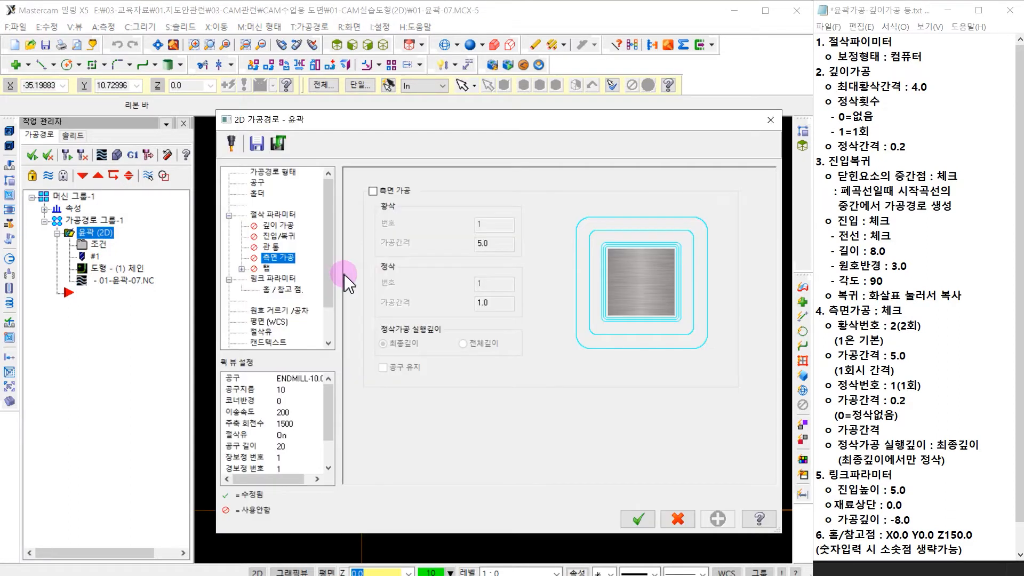
{"action": "left_click", "coordinate": [257, 182]}
{"action": "right_click", "coordinate": [415, 221]}
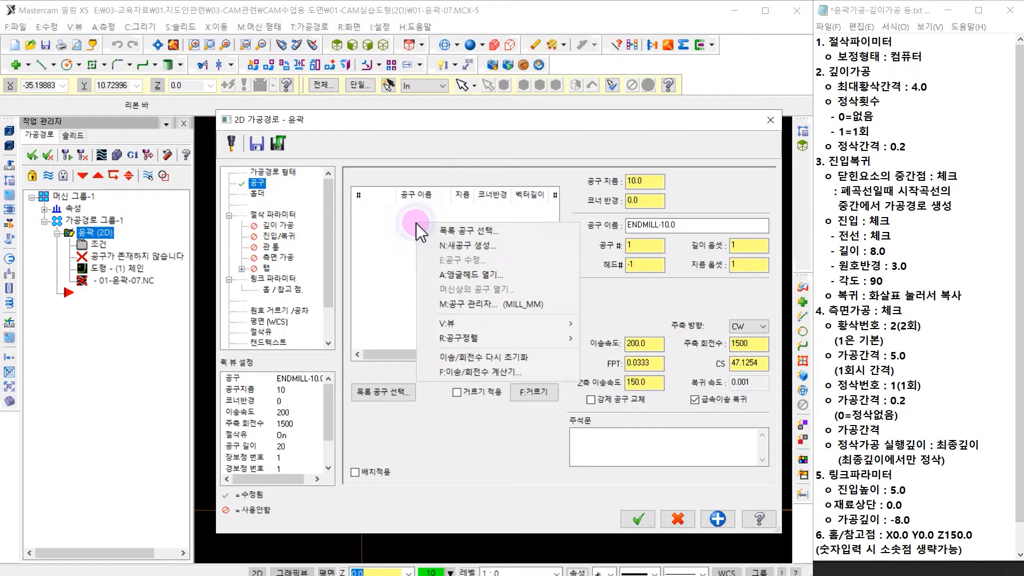
{"action": "left_click", "coordinate": [468, 245]}
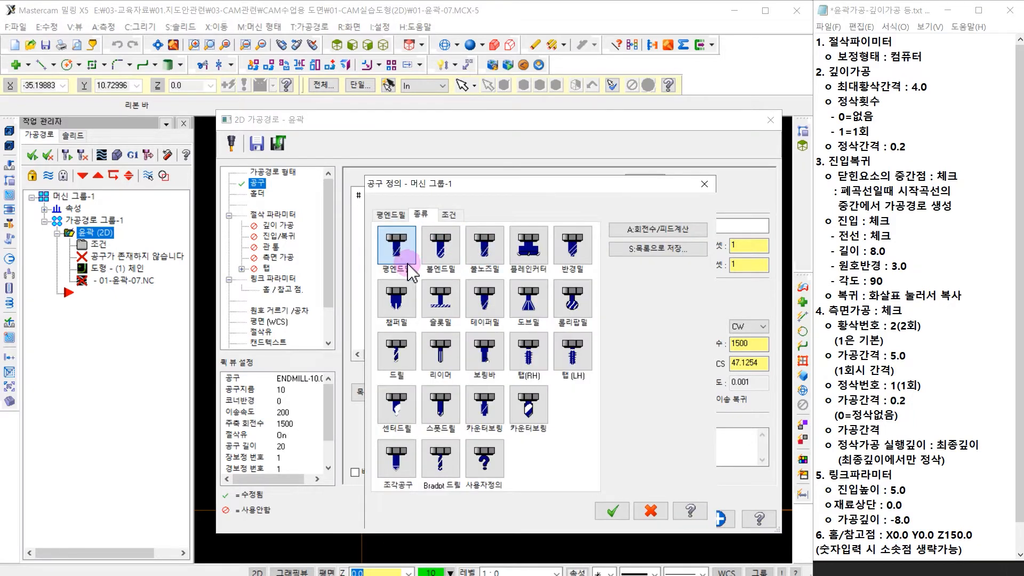
{"action": "left_click", "coordinate": [397, 247]}
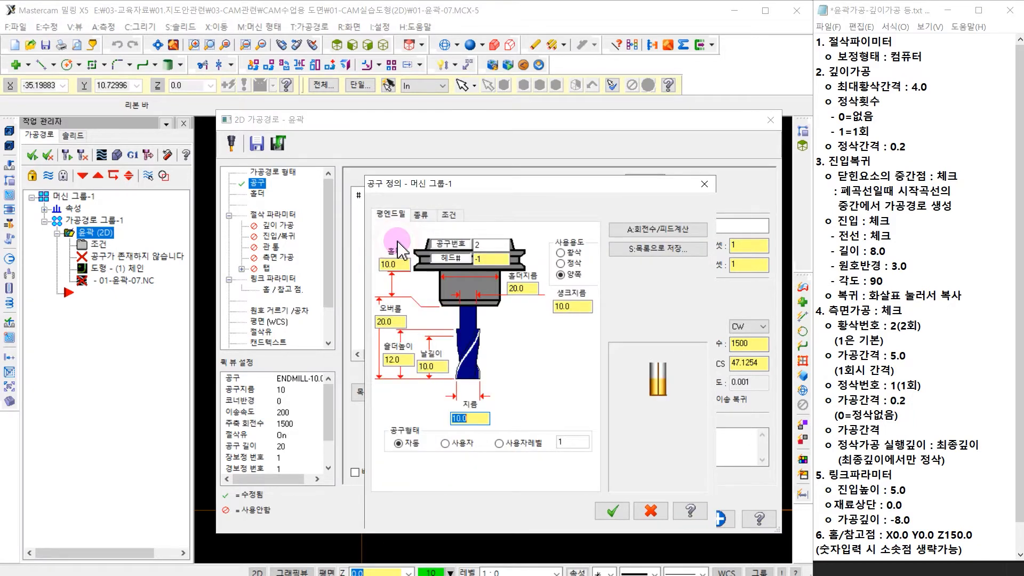
Set the flat end mill's tool number to 1 and check its diameter, overall, shoulder and flute lengths.
{"action": "left_click", "coordinate": [480, 244]}
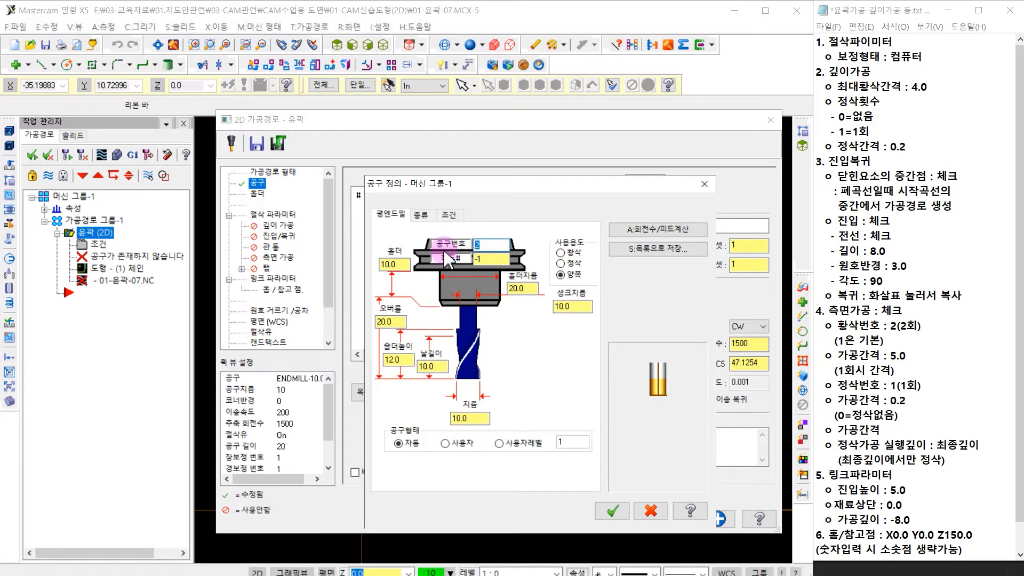
{"action": "left_click", "coordinate": [491, 244]}
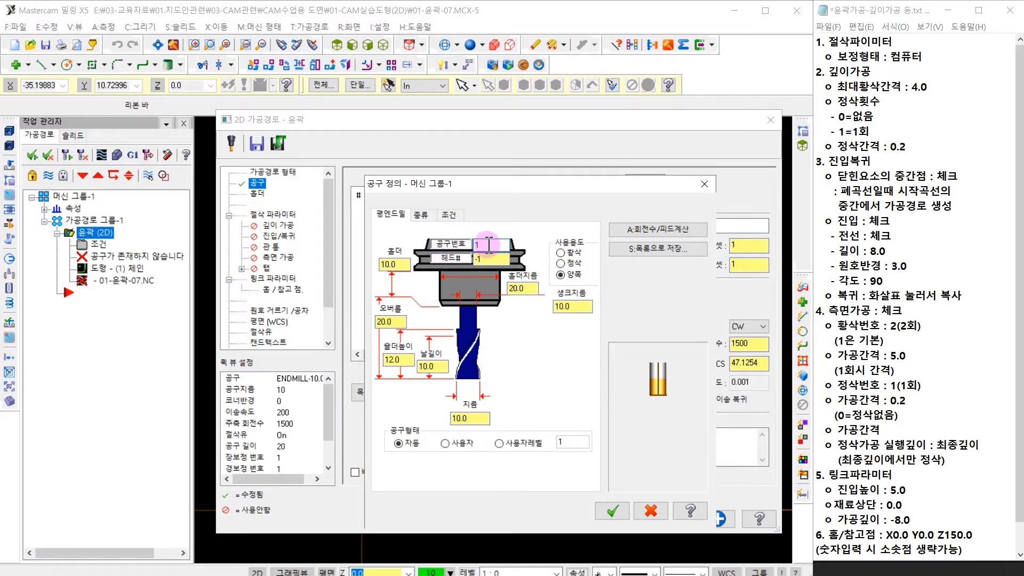
{"action": "left_click", "coordinate": [469, 418]}
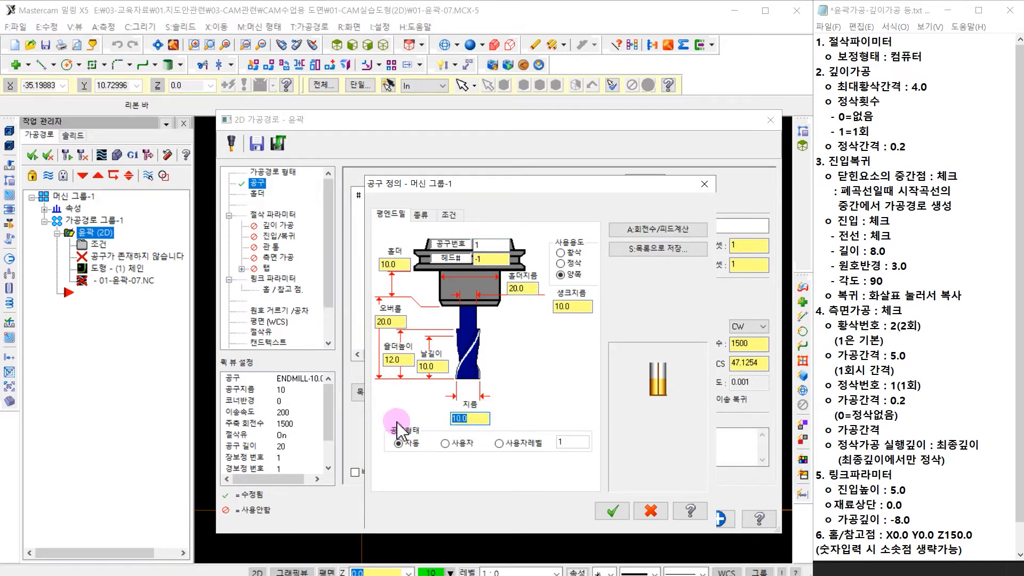
{"action": "left_click", "coordinate": [402, 321]}
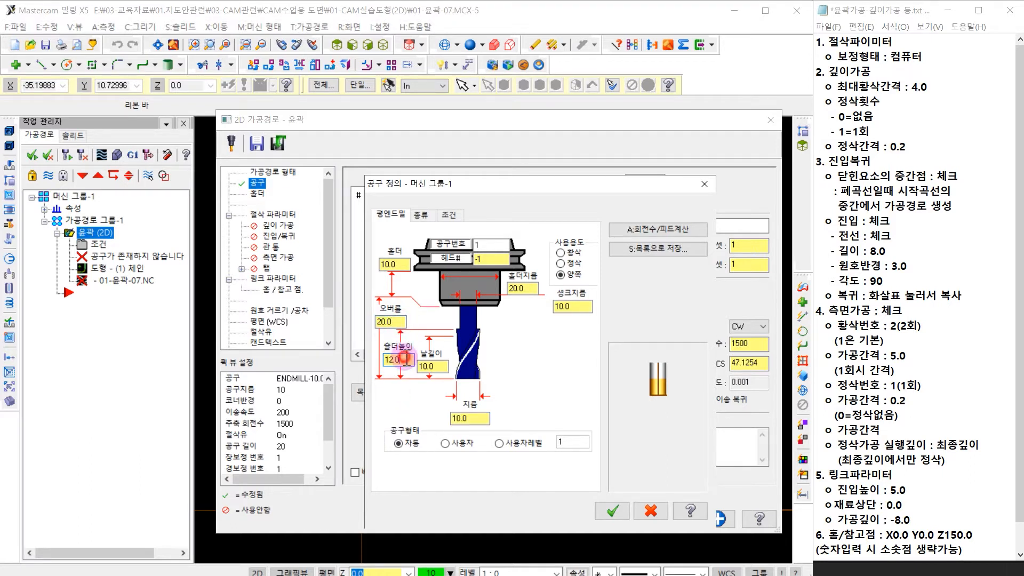
{"action": "left_click", "coordinate": [437, 365]}
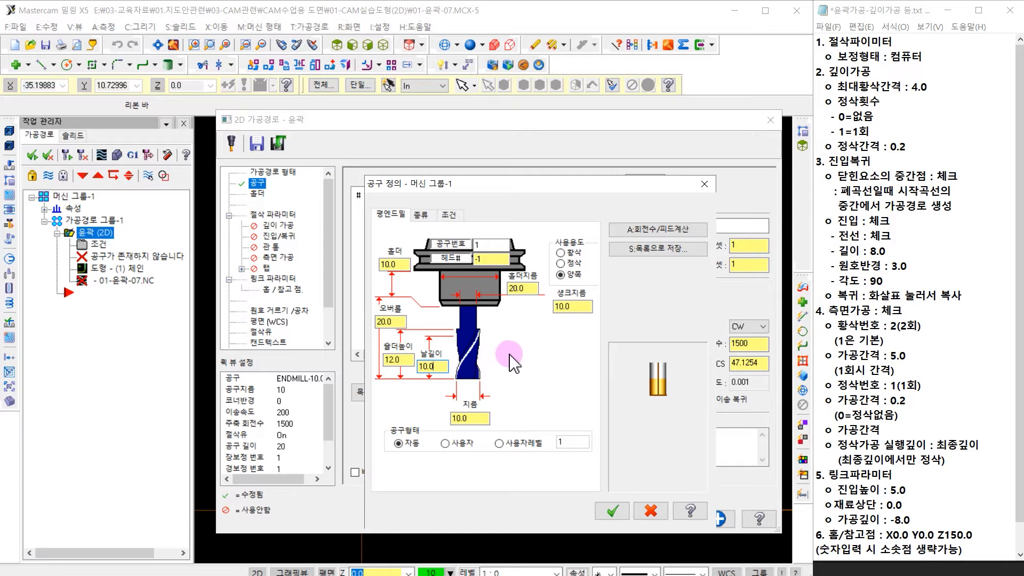
Check the end mill's offset numbers and set its feed rate to 200, Z feed rate to 150 and spindle speed to 1500.
{"action": "left_click", "coordinate": [449, 215]}
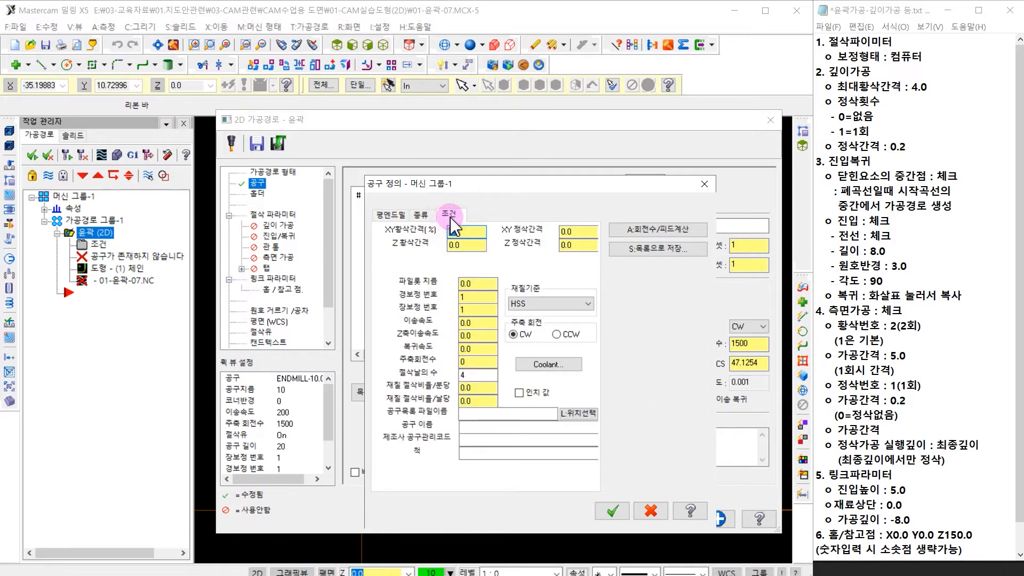
{"action": "left_click", "coordinate": [478, 297]}
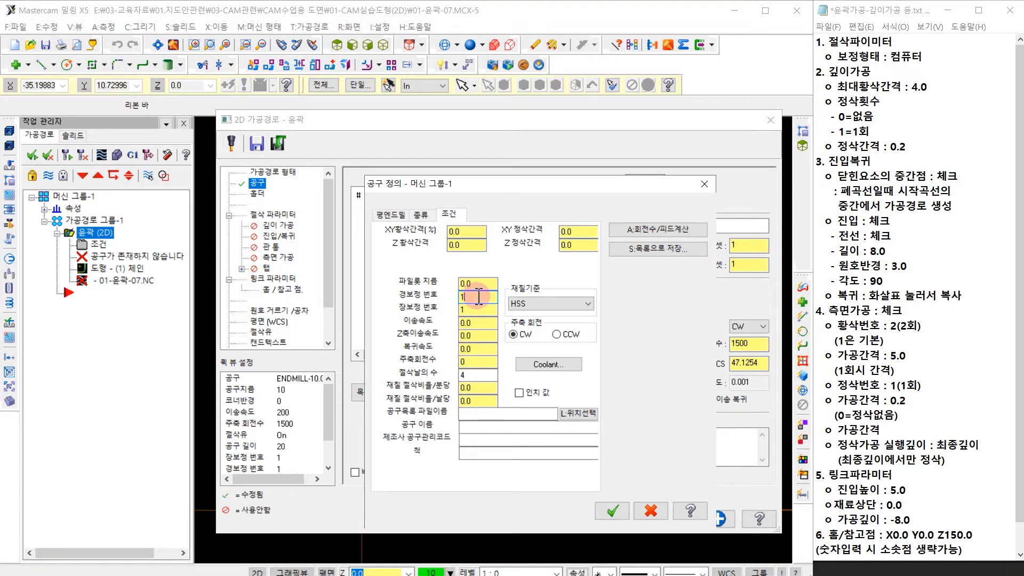
{"action": "left_click", "coordinate": [473, 309]}
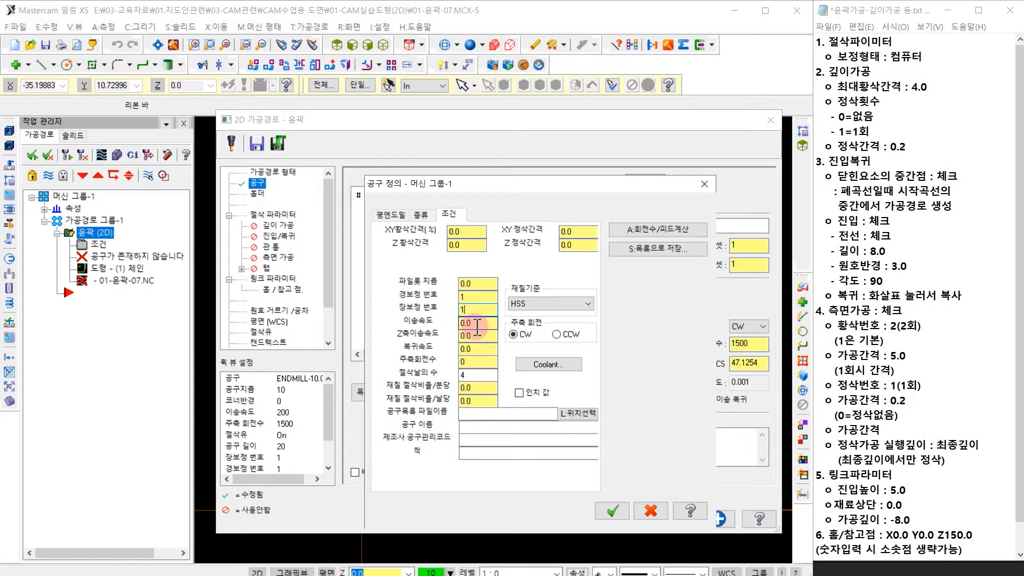
{"action": "left_click", "coordinate": [478, 324]}
{"action": "type", "text": "2"}
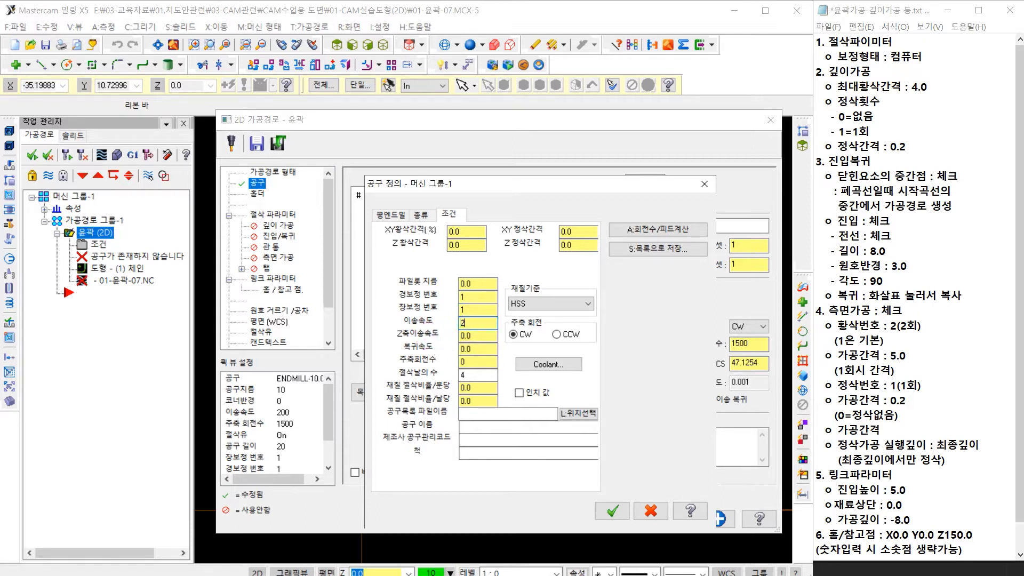
{"action": "key", "text": "Tab"}
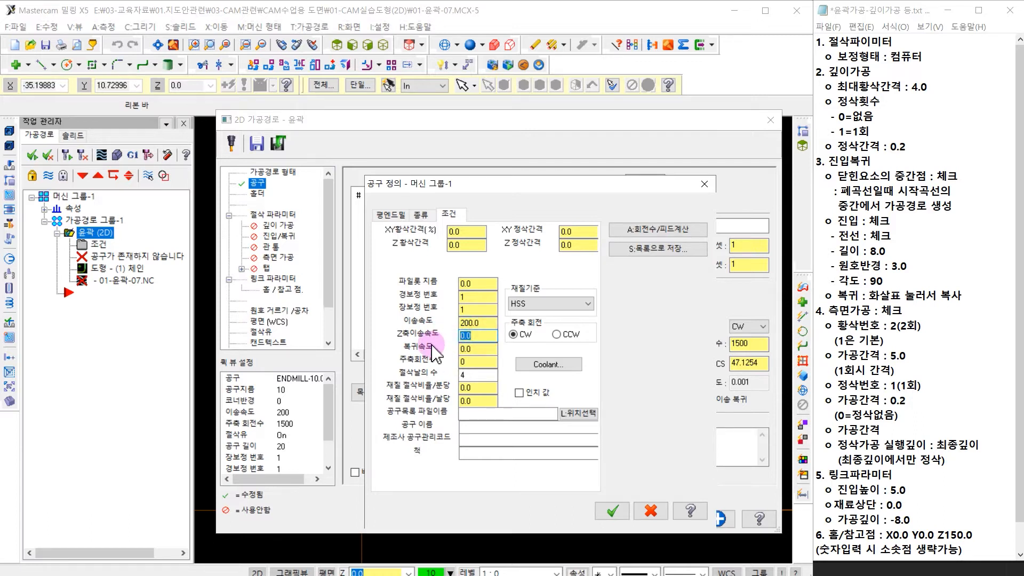
{"action": "type", "text": "150"}
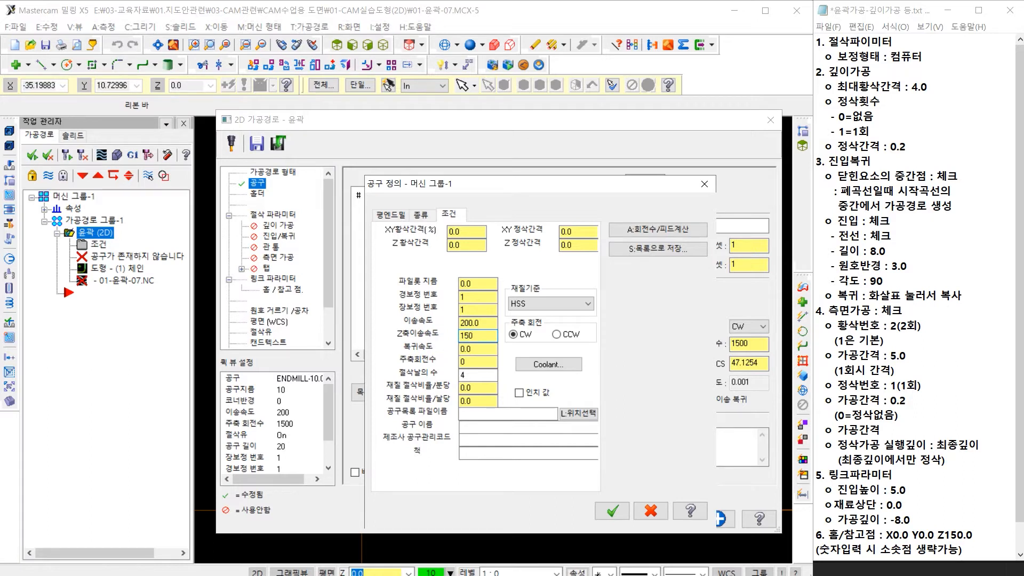
{"action": "left_click_drag", "start_coordinate": [478, 361], "coordinate": [418, 363]}
{"action": "type", "text": "1500"}
{"action": "left_click", "coordinate": [479, 375]}
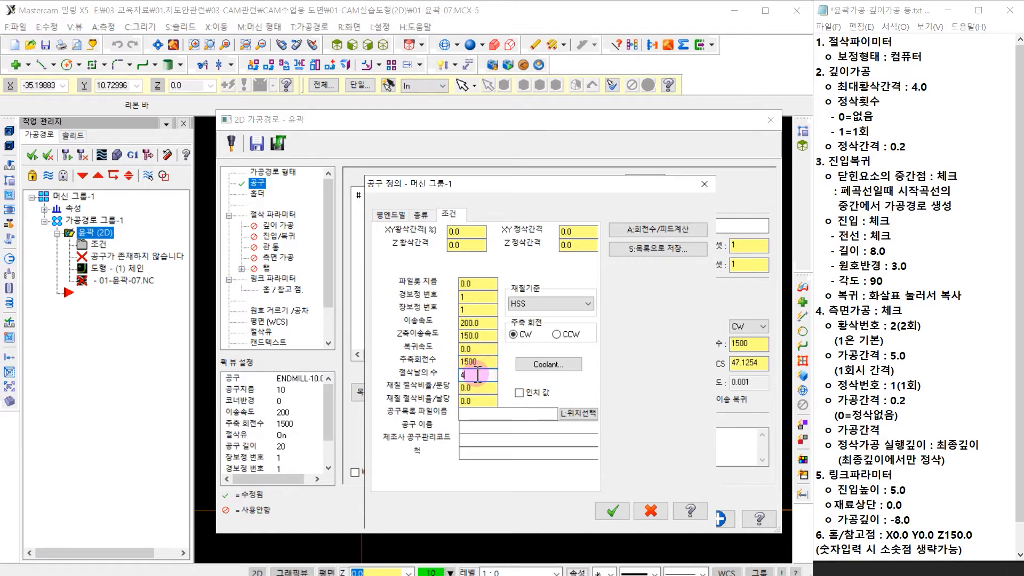
{"action": "left_click", "coordinate": [485, 358]}
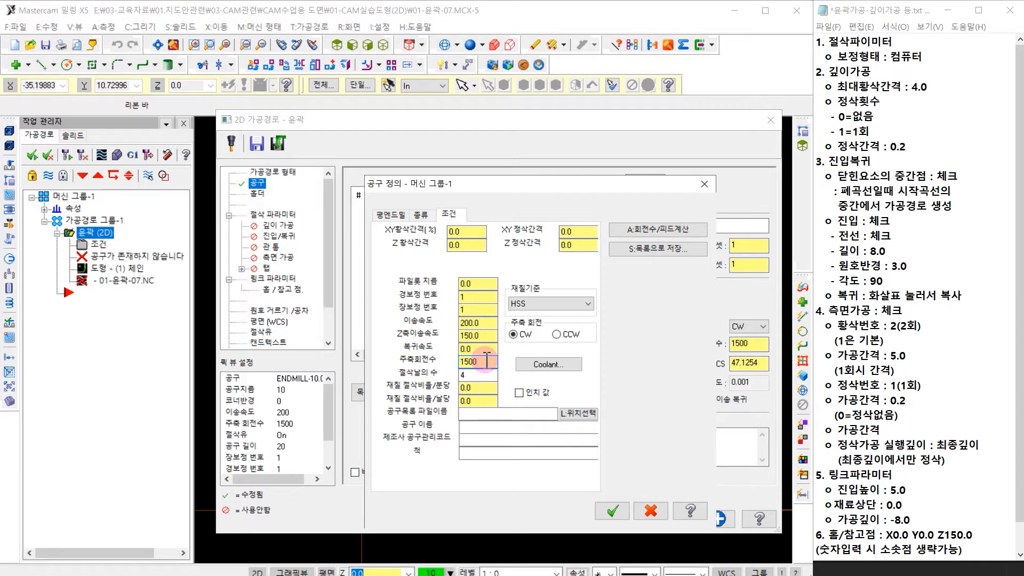
{"action": "left_click_drag", "start_coordinate": [487, 361], "coordinate": [459, 363]}
{"action": "left_click_drag", "start_coordinate": [492, 362], "coordinate": [462, 362]}
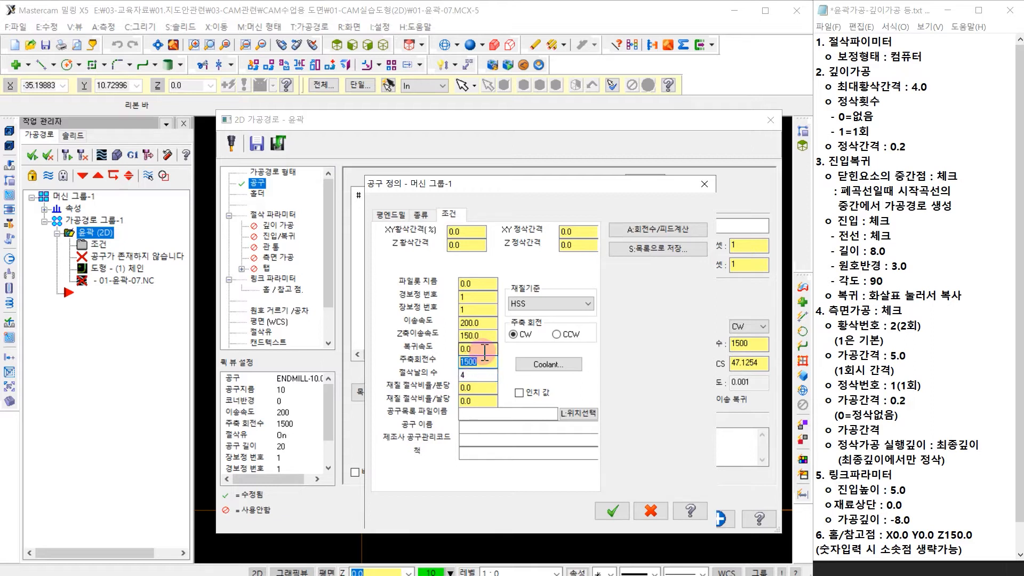
{"action": "left_click", "coordinate": [486, 363]}
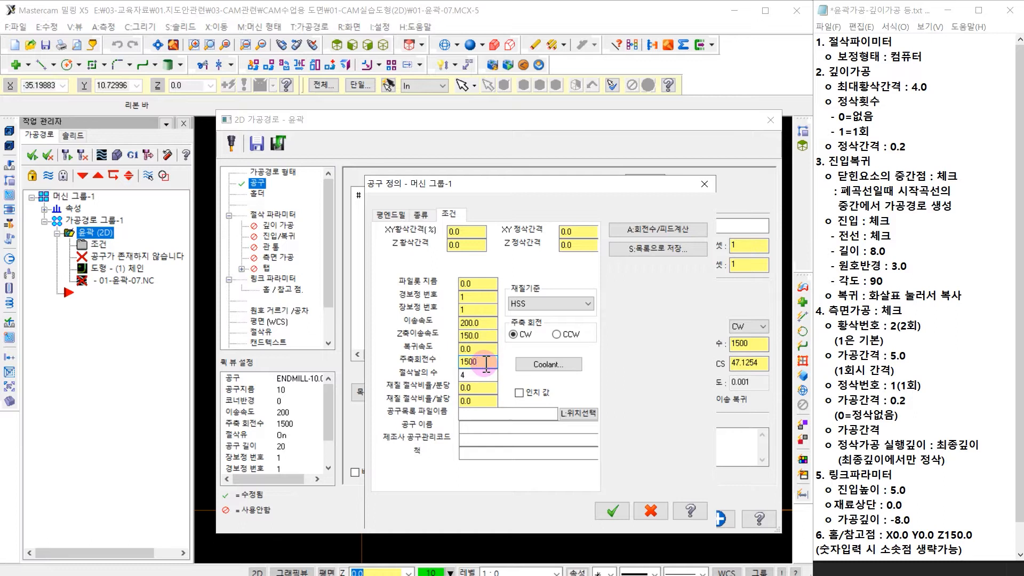
{"action": "key", "text": "Tab"}
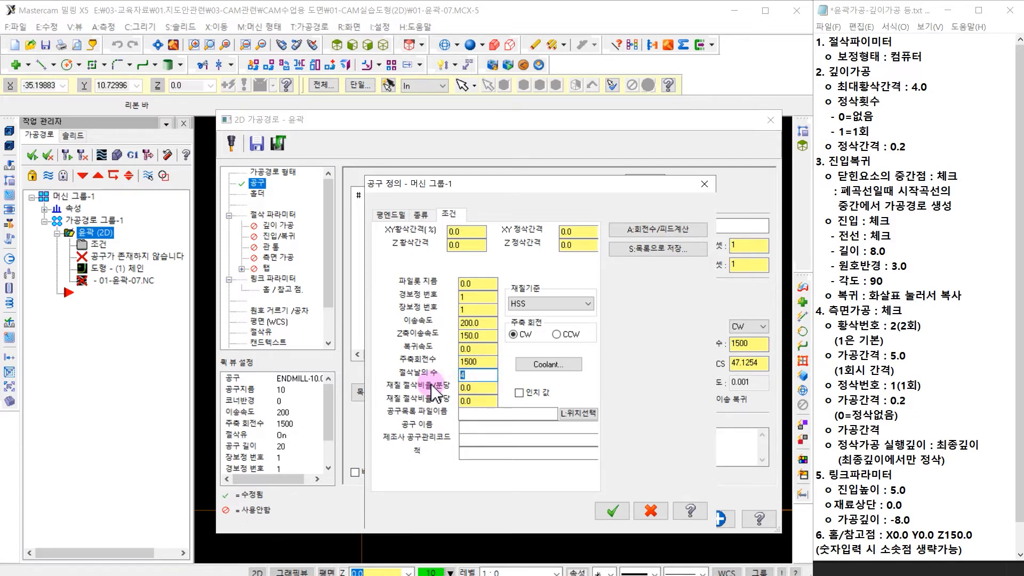
{"action": "left_click", "coordinate": [476, 376]}
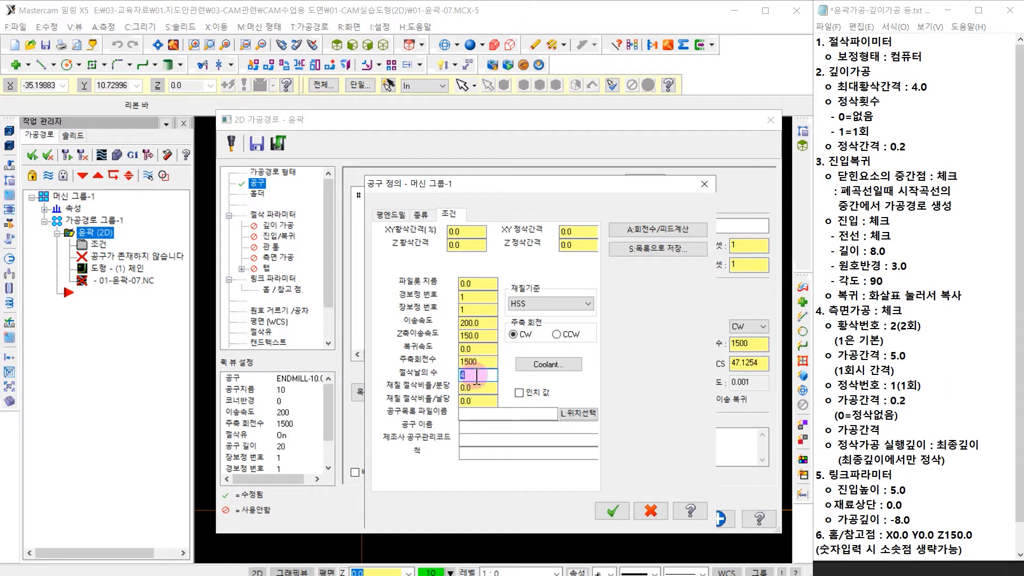
Name the tool ENDMILL-10, accept its definition, and check its diameter, tool number and offset numbers in the contour operation.
{"action": "left_click", "coordinate": [472, 426]}
{"action": "type", "text": "ENDMILL-10"}
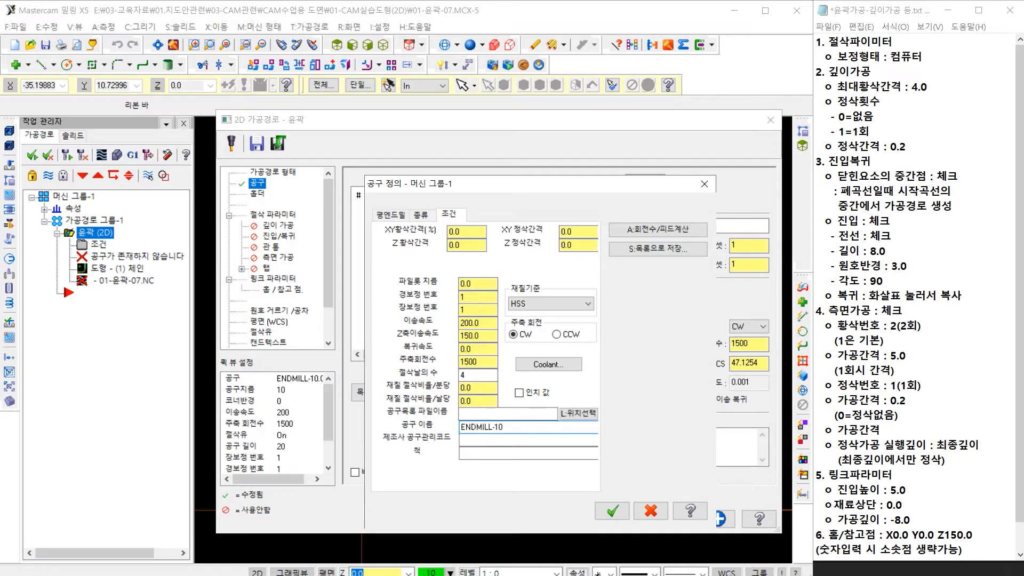
{"action": "left_click", "coordinate": [612, 510]}
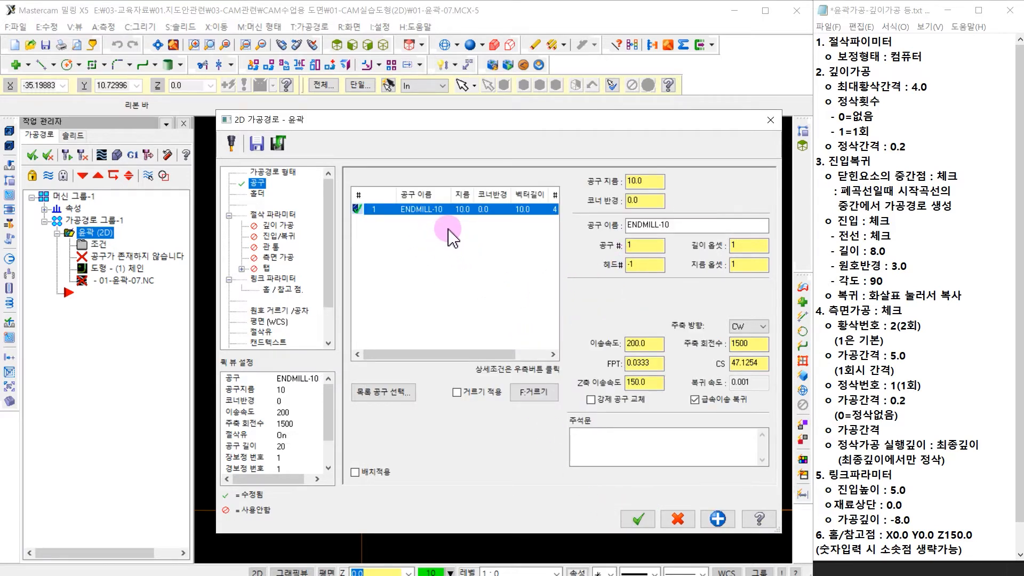
{"action": "left_click", "coordinate": [645, 181]}
{"action": "left_click", "coordinate": [645, 244]}
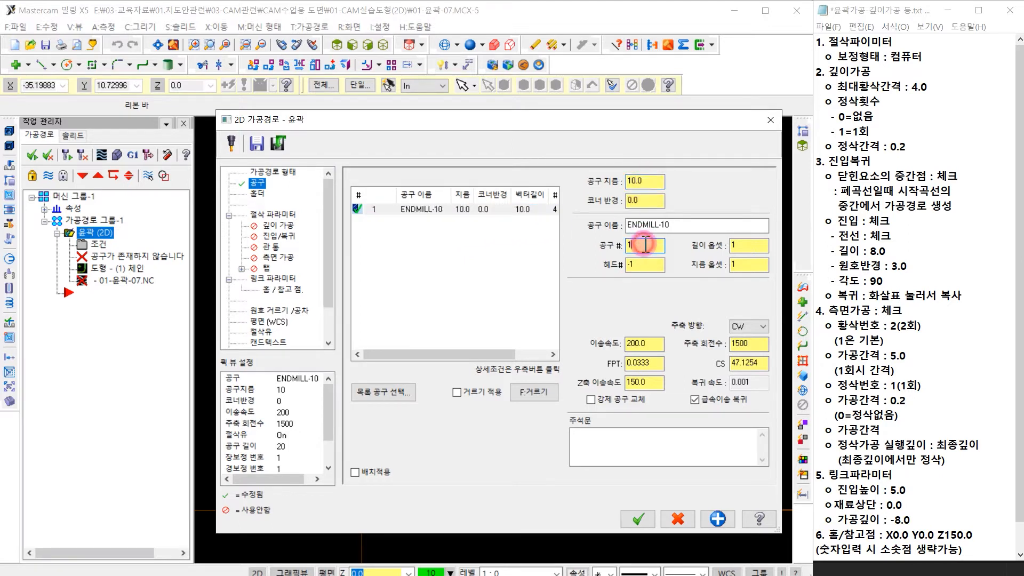
{"action": "left_click", "coordinate": [745, 244]}
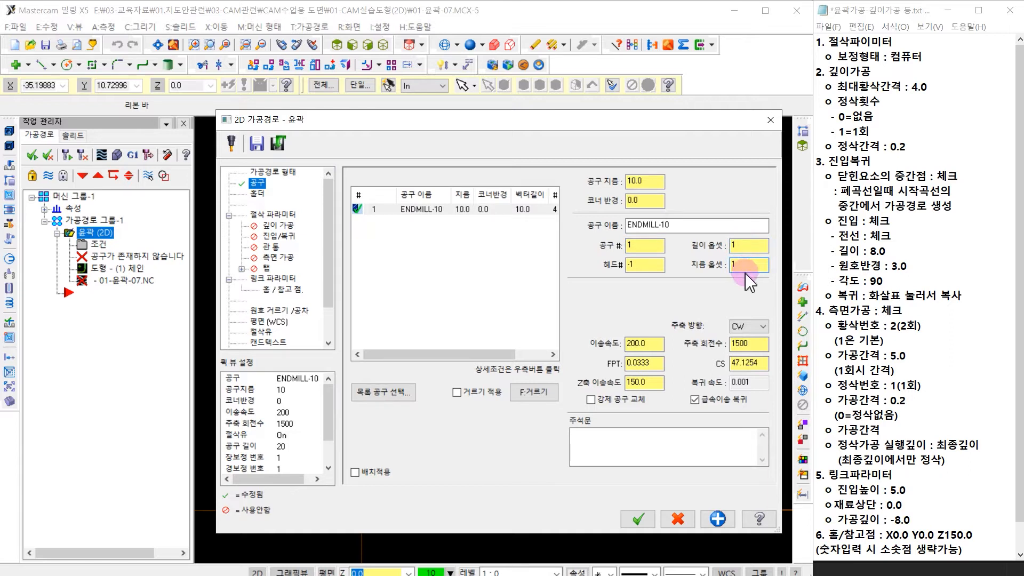
Check the spindle speed, feed rate and feed per tooth of the ENDMILL-10 tool in the contour operation.
{"action": "left_click", "coordinate": [755, 343]}
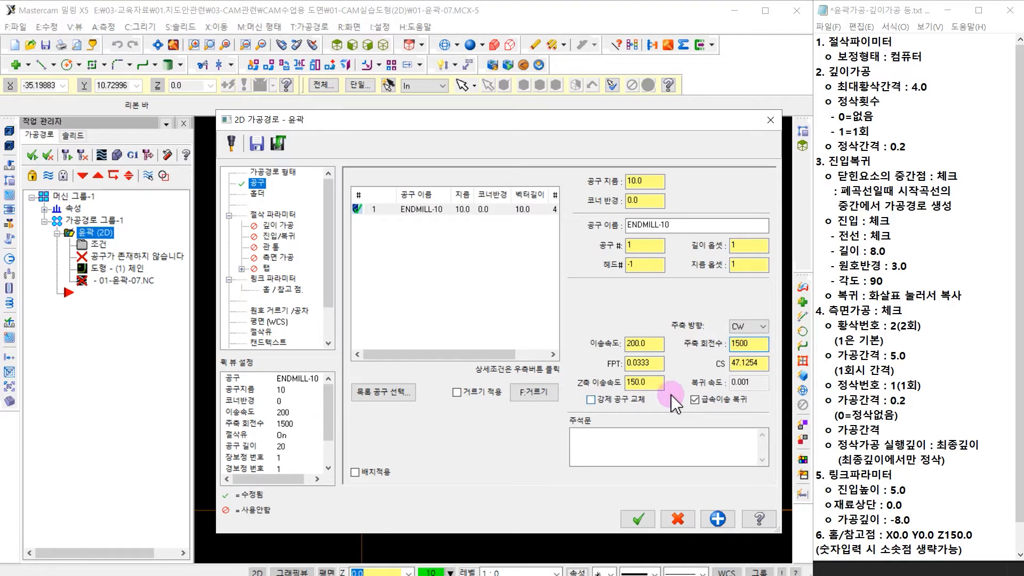
{"action": "left_click", "coordinate": [655, 342]}
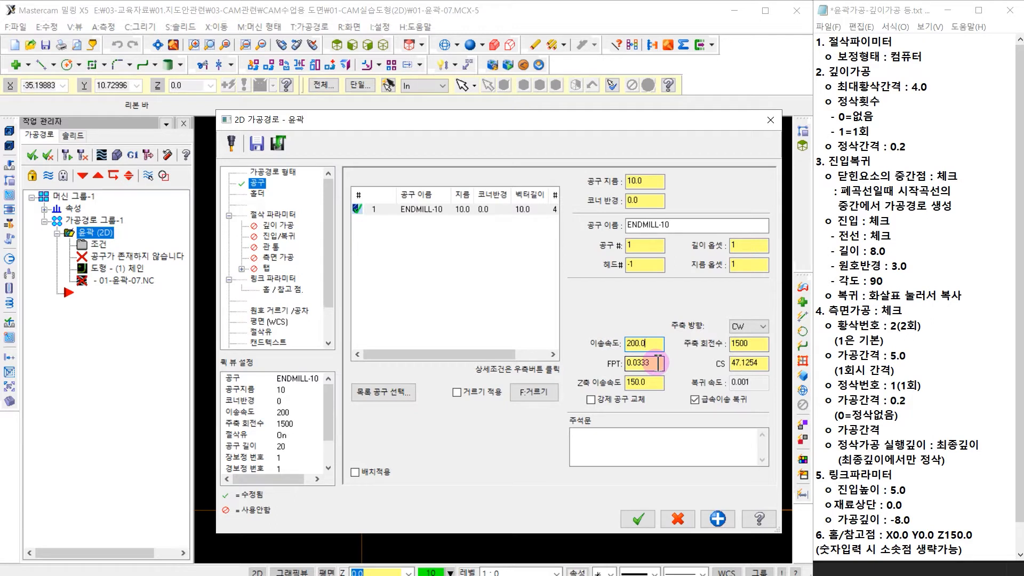
{"action": "left_click_drag", "start_coordinate": [659, 362], "coordinate": [625, 375]}
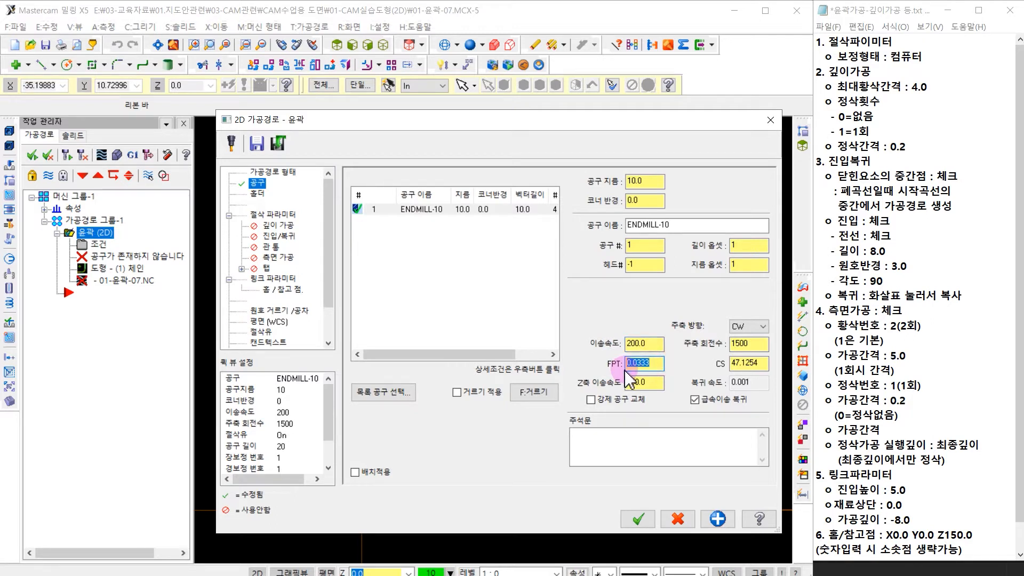
{"action": "left_click", "coordinate": [659, 363]}
{"action": "left_click_drag", "start_coordinate": [659, 363], "coordinate": [605, 368]}
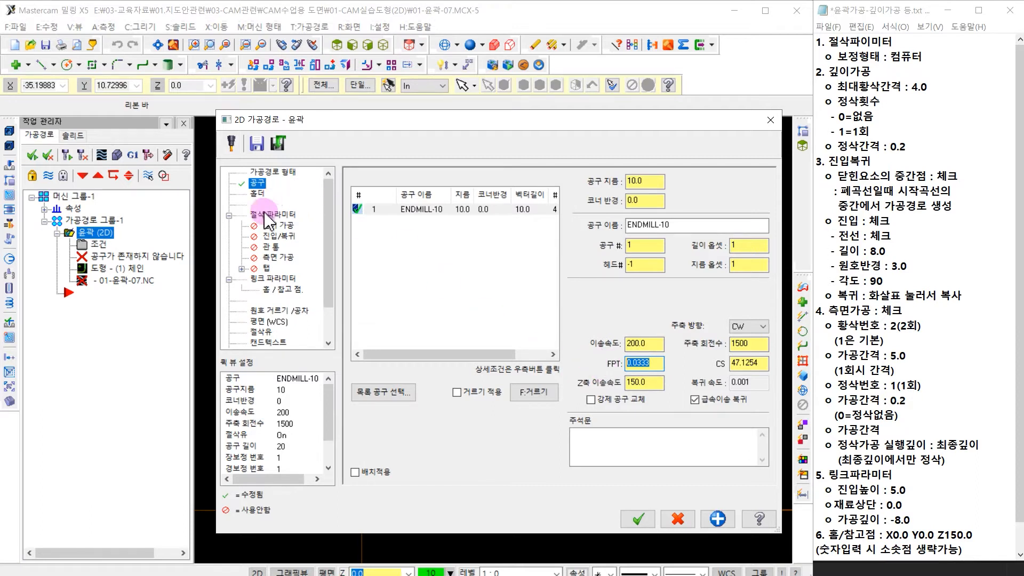
In the cut parameters, set the compensation type to computer (컴퓨터) and keep the compensation direction on left (왼쪽).
{"action": "left_click", "coordinate": [273, 214]}
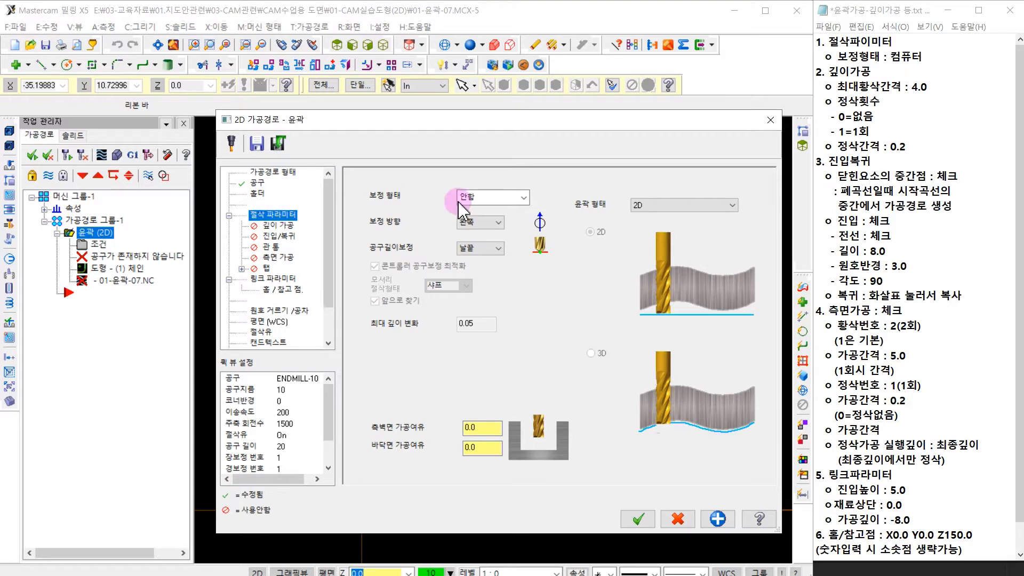
{"action": "left_click", "coordinate": [524, 197]}
{"action": "left_click", "coordinate": [493, 215]}
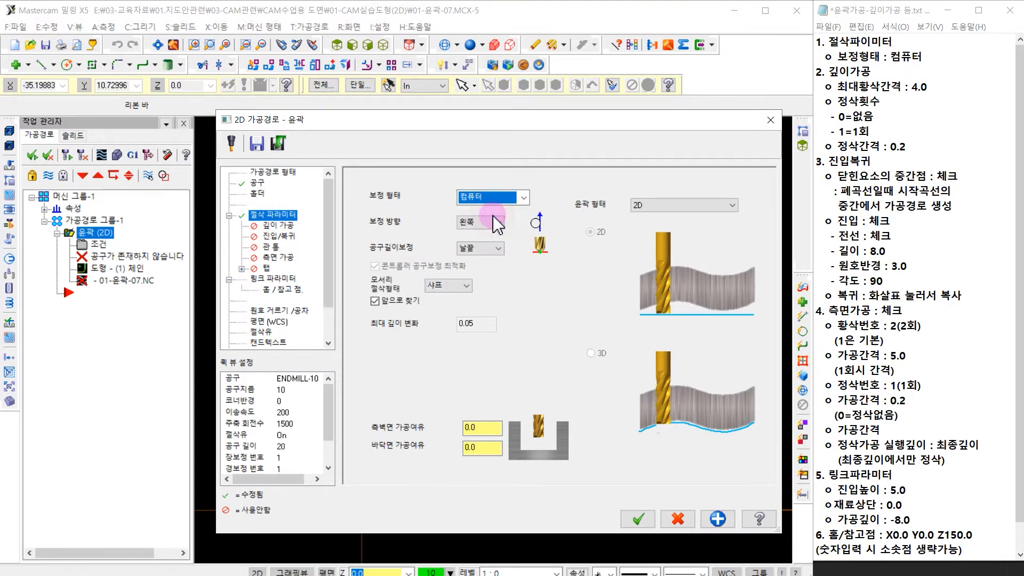
{"action": "left_click", "coordinate": [499, 221]}
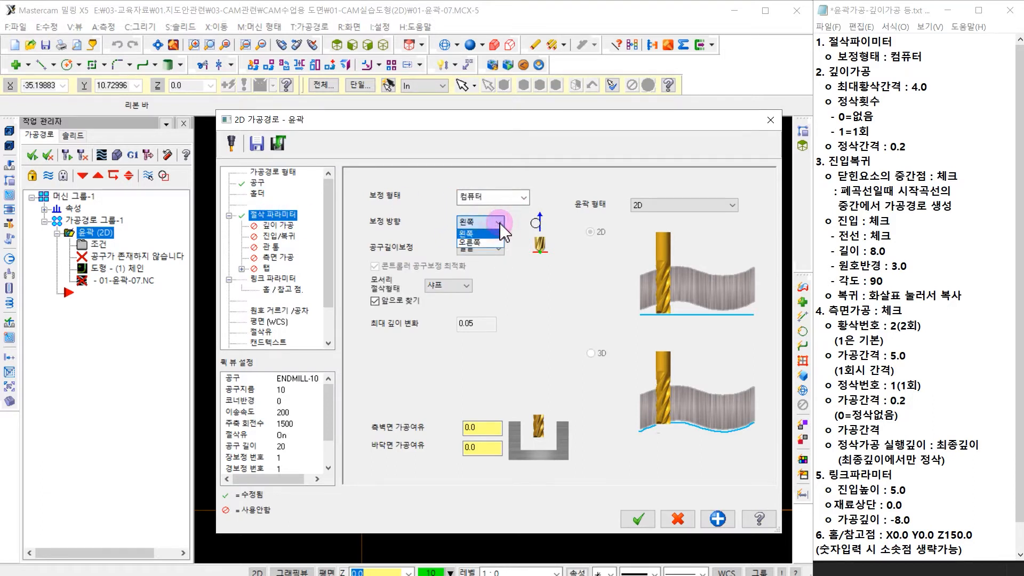
{"action": "left_click", "coordinate": [482, 233]}
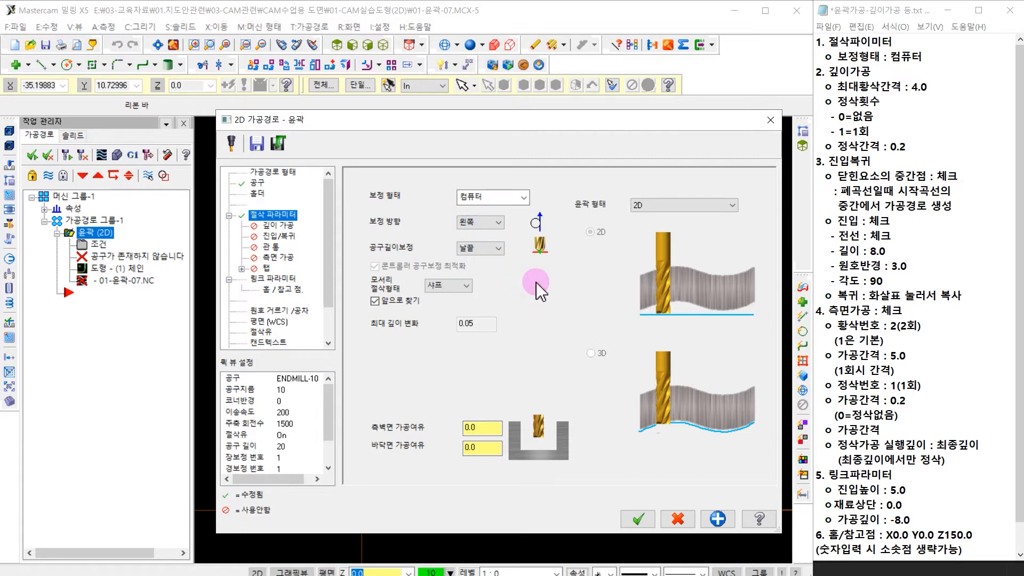
Try the right (오른쪽) compensation direction and restore it to left (왼쪽).
{"action": "left_click", "coordinate": [496, 221]}
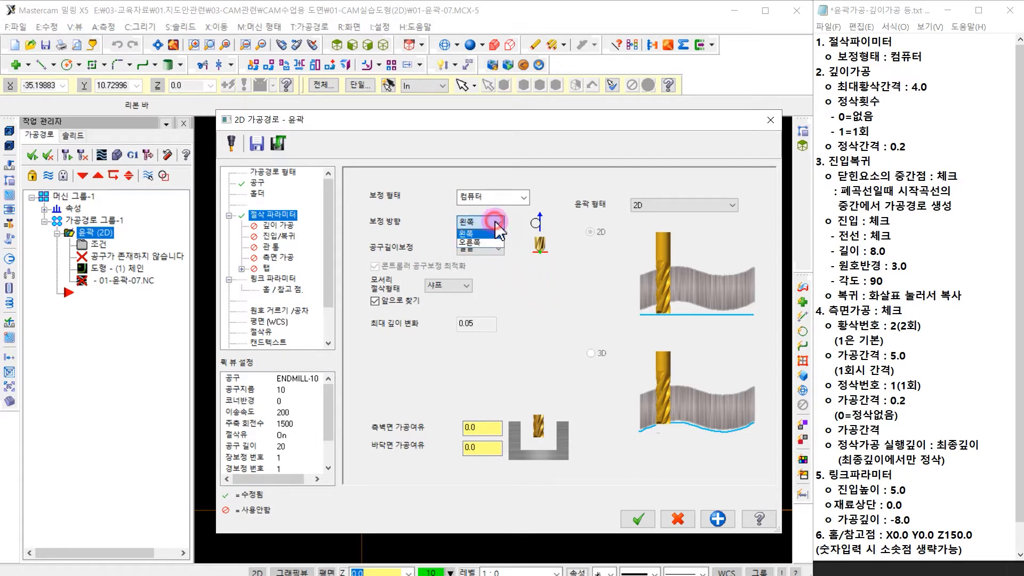
{"action": "left_click", "coordinate": [469, 242]}
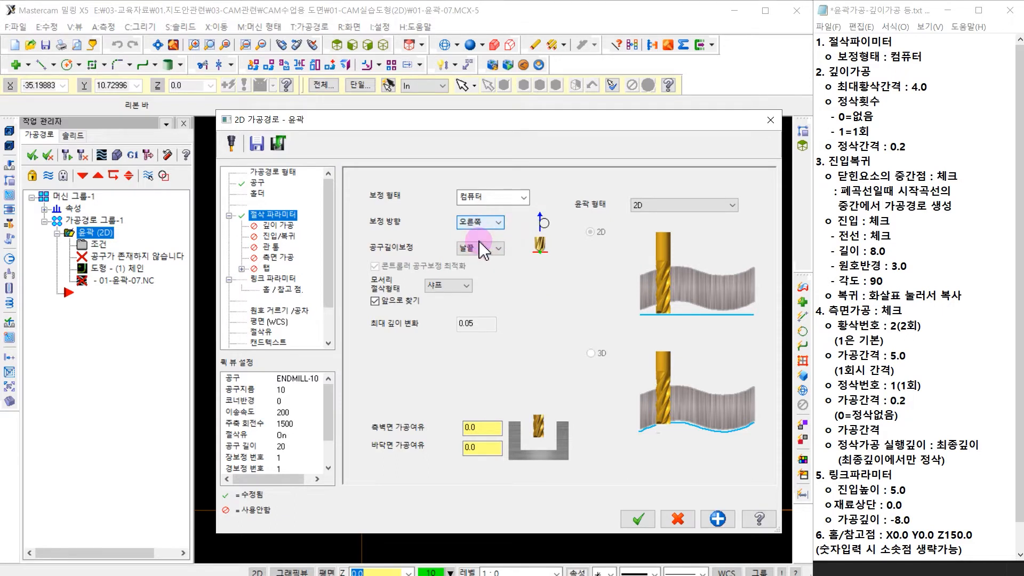
{"action": "left_click", "coordinate": [497, 222]}
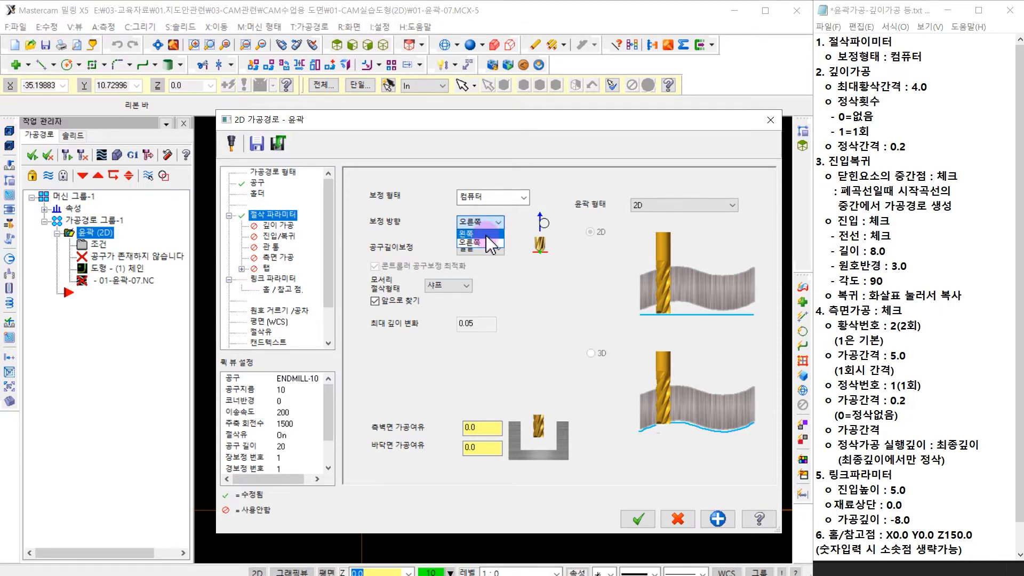
{"action": "left_click", "coordinate": [480, 234]}
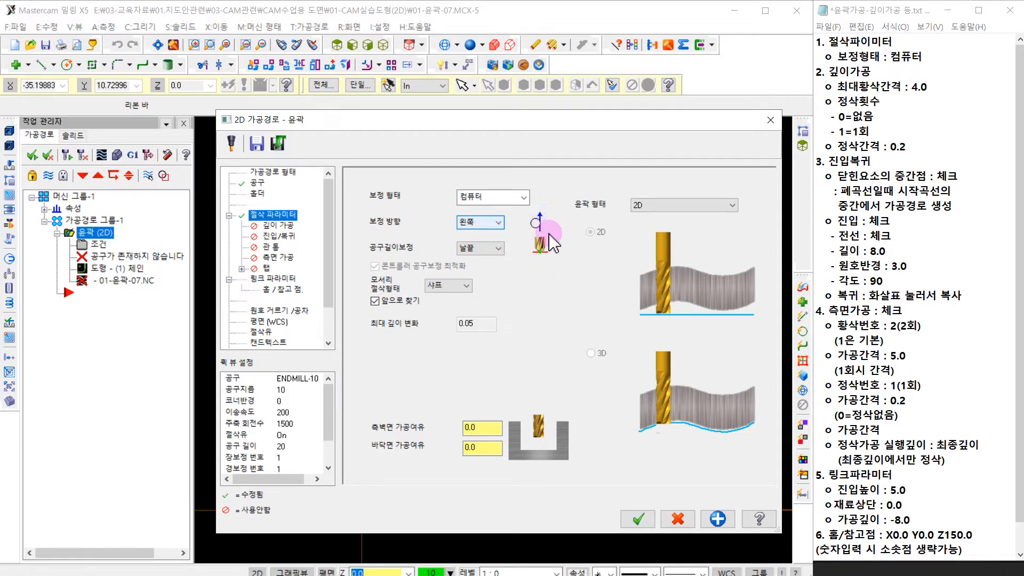
Try the 중복보정 compensation type and restore it to computer (컴퓨터).
{"action": "left_click", "coordinate": [525, 197]}
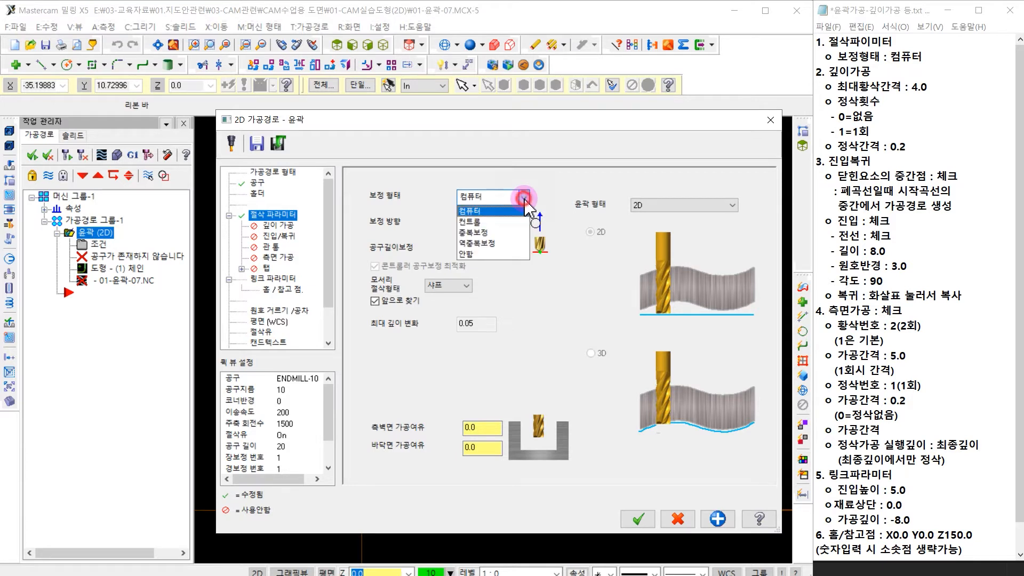
{"action": "left_click", "coordinate": [488, 234]}
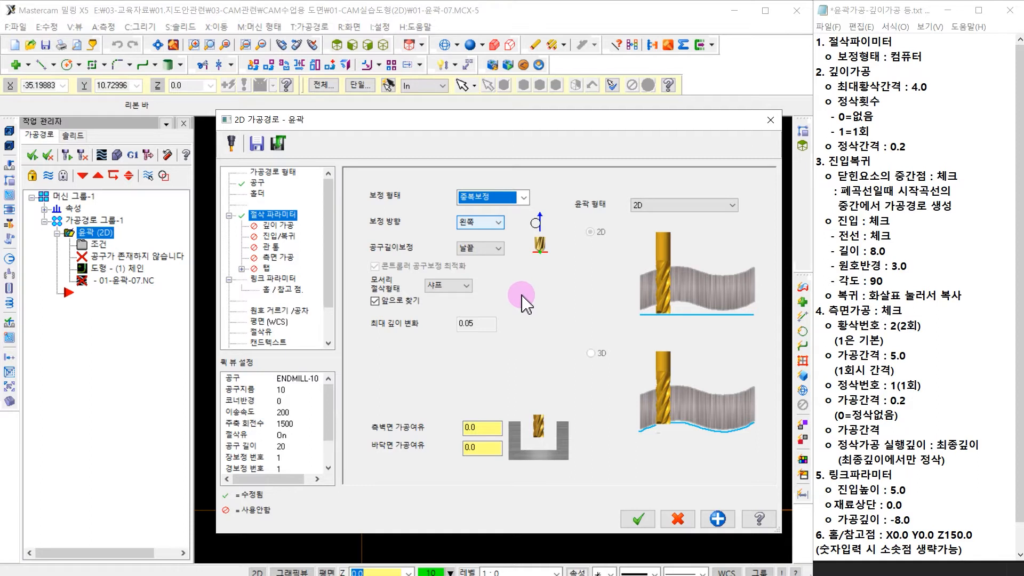
{"action": "left_click", "coordinate": [525, 197]}
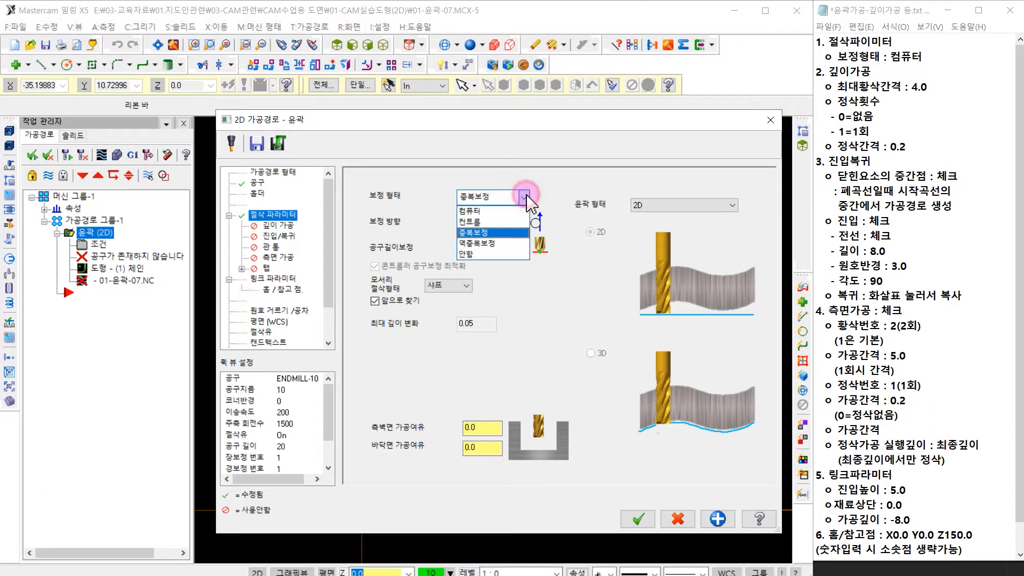
{"action": "left_click", "coordinate": [487, 211]}
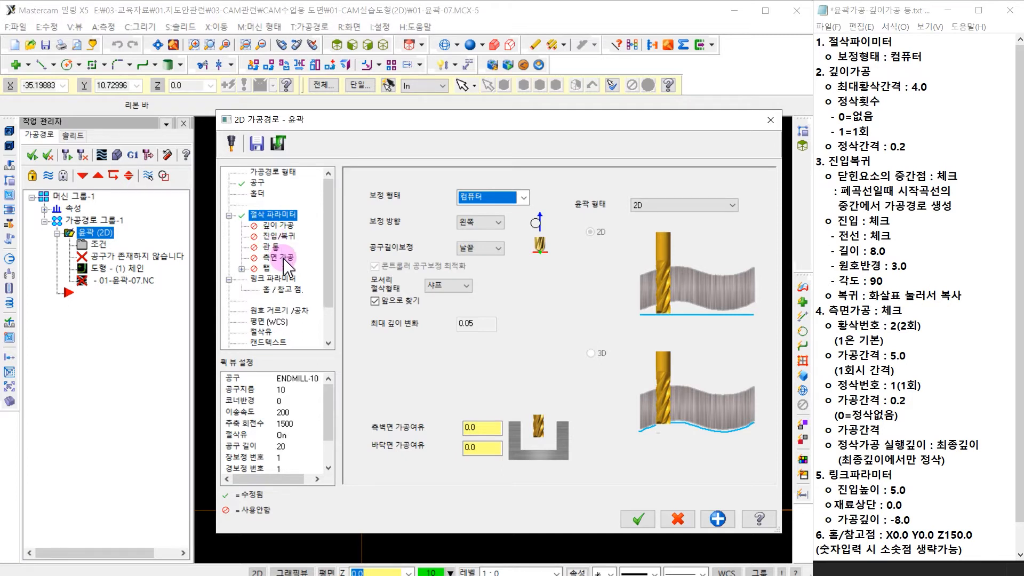
Enable depth cuts, and set the linking parameters to an entry height of 5 and a machining depth of -8.
{"action": "left_click", "coordinate": [279, 225]}
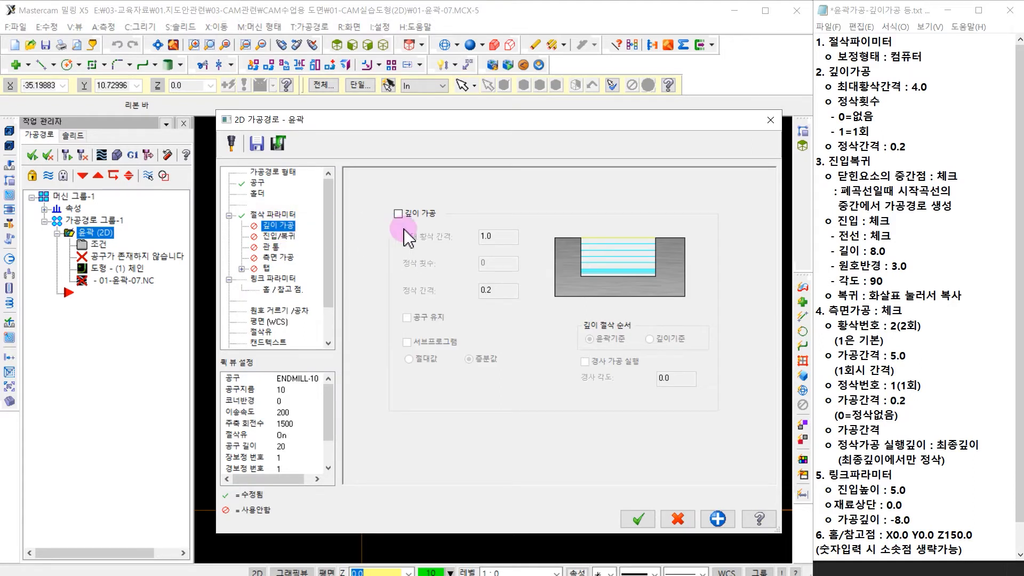
{"action": "left_click", "coordinate": [398, 214]}
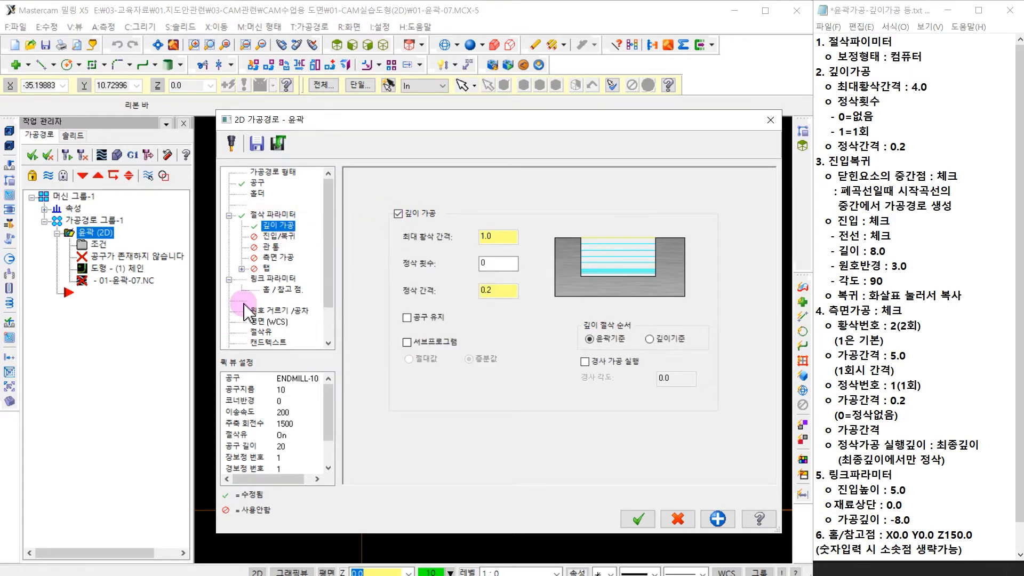
{"action": "left_click", "coordinate": [284, 279]}
{"action": "left_click_drag", "start_coordinate": [589, 320], "coordinate": [539, 328]}
{"action": "type", "text": "5"}
{"action": "left_click_drag", "start_coordinate": [593, 375], "coordinate": [550, 380]}
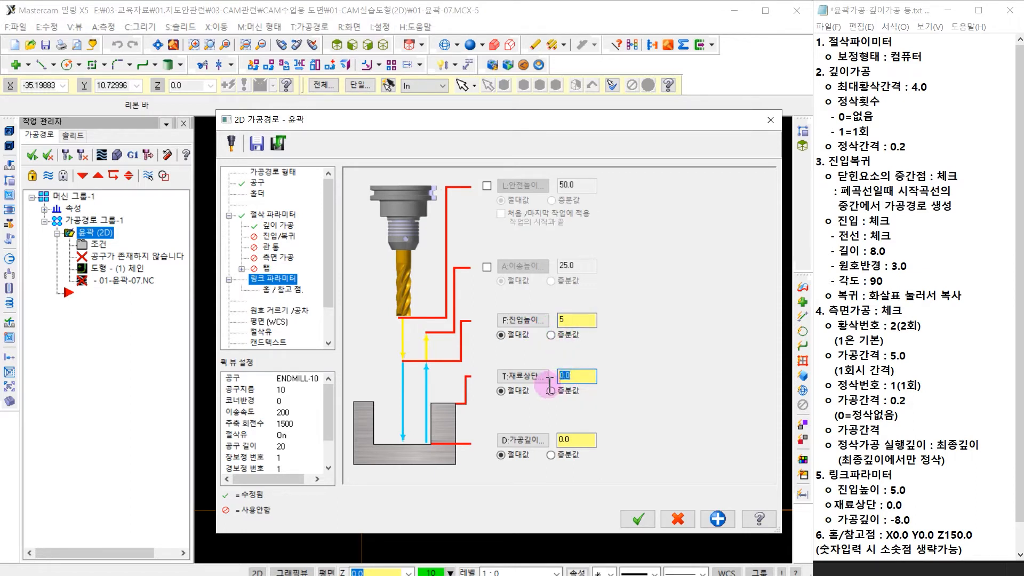
{"action": "left_click_drag", "start_coordinate": [590, 439], "coordinate": [523, 456]}
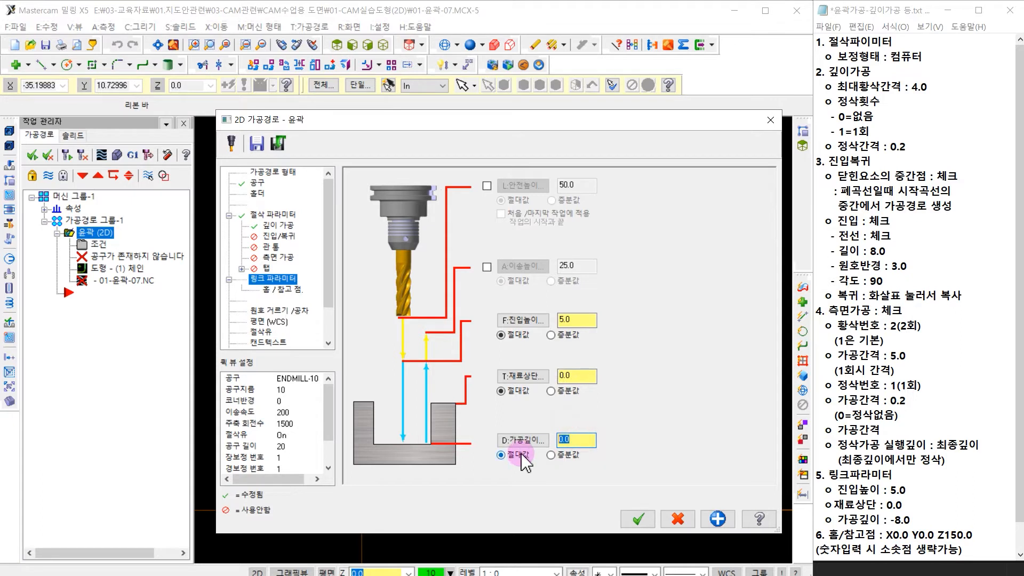
{"action": "type", "text": "-8"}
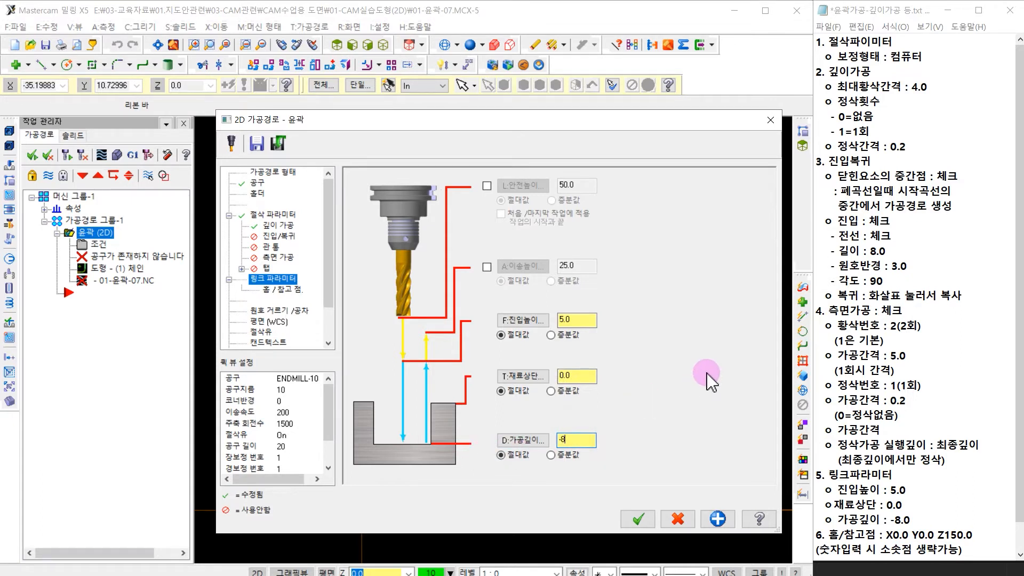
Try 4 and 1 as the maximum rough step of the depth cuts.
{"action": "left_click", "coordinate": [280, 227]}
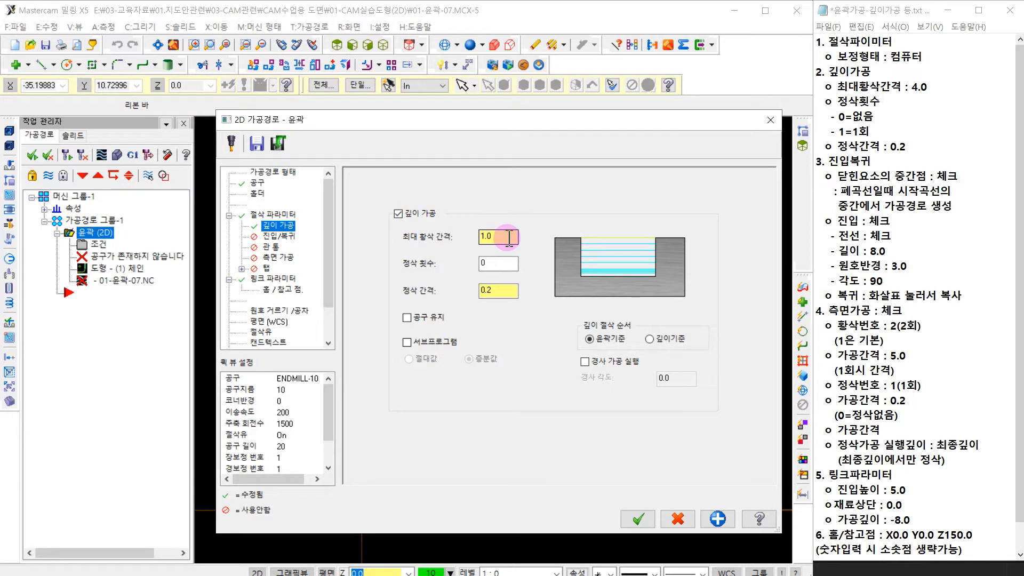
{"action": "left_click_drag", "start_coordinate": [509, 237], "coordinate": [465, 244]}
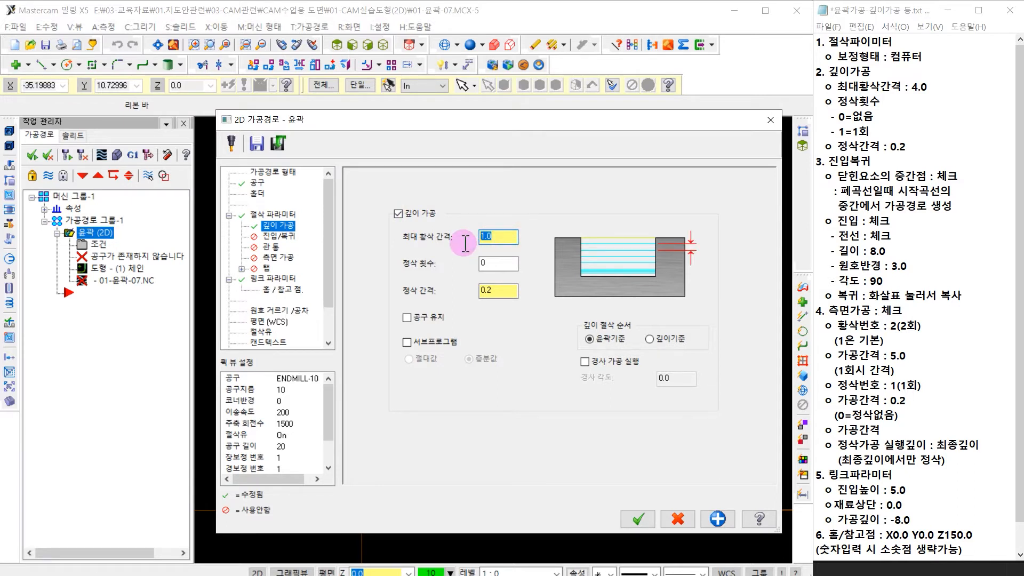
{"action": "type", "text": "4"}
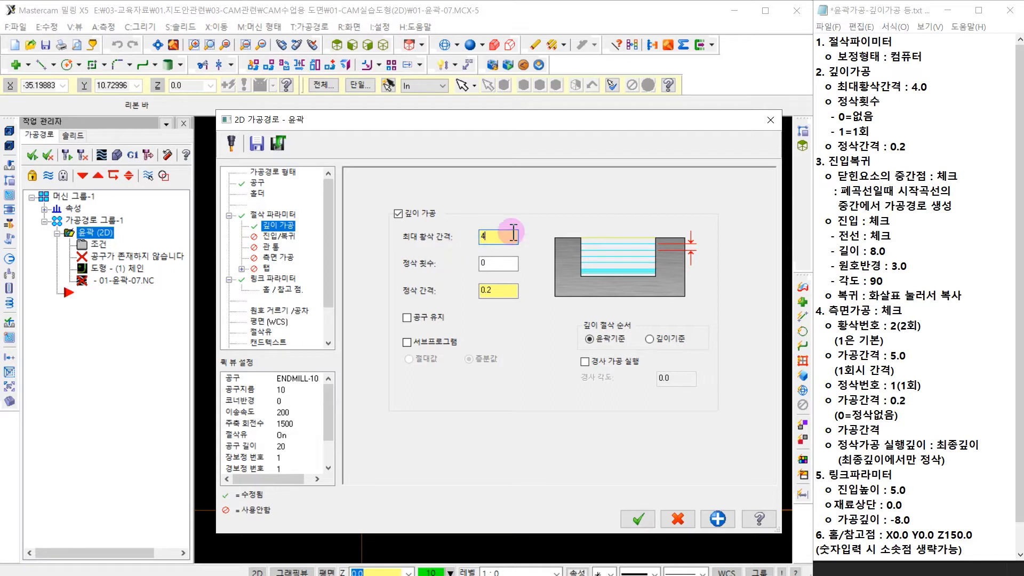
{"action": "left_click_drag", "start_coordinate": [507, 237], "coordinate": [468, 247]}
{"action": "type", "text": "1"}
{"action": "left_click", "coordinate": [550, 216]}
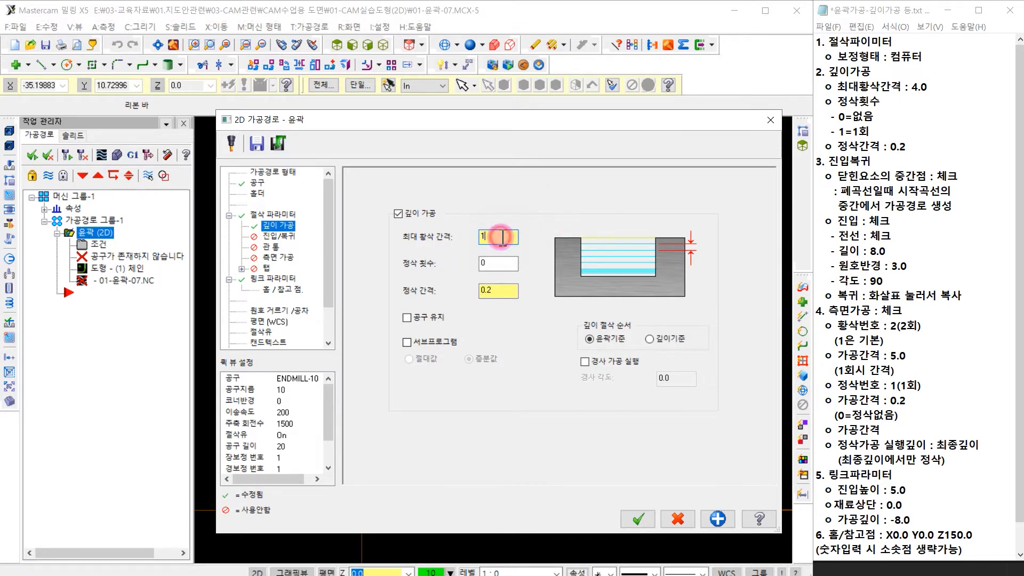
Check the machining depth in the linking parameters and set the depth cuts' maximum rough step to 4.0.
{"action": "left_click", "coordinate": [283, 277]}
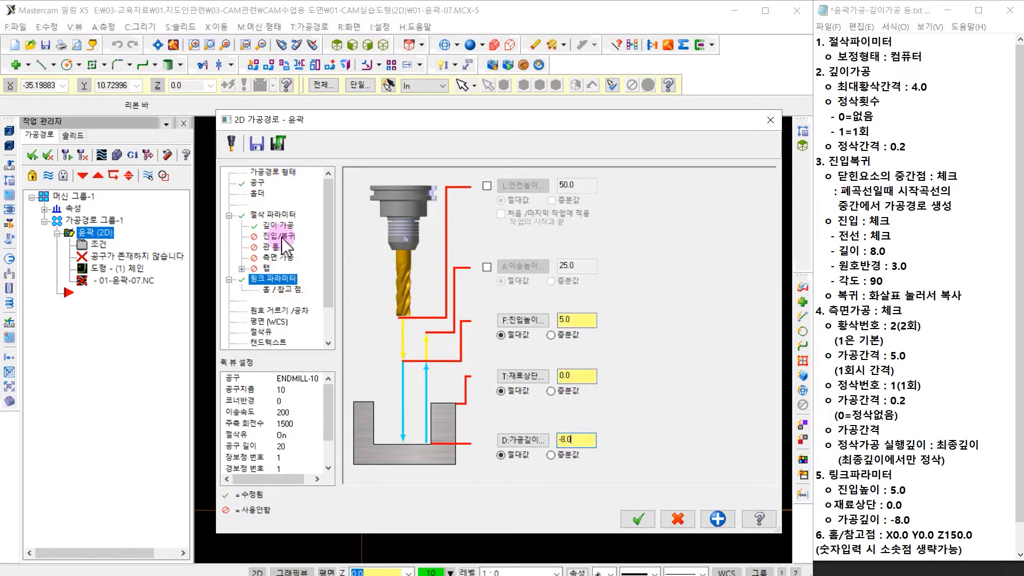
{"action": "left_click", "coordinate": [278, 225]}
{"action": "left_click", "coordinate": [500, 238]}
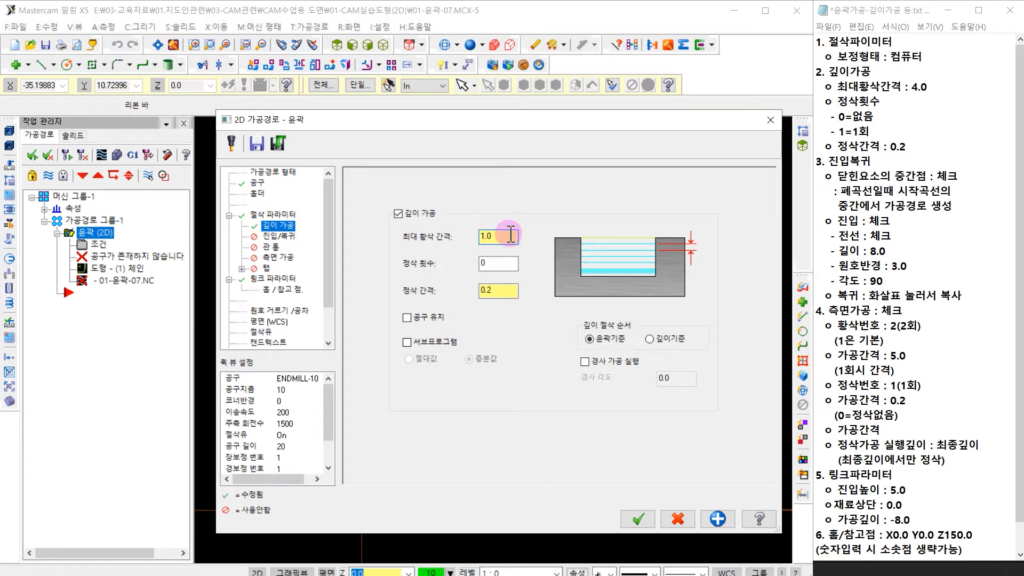
{"action": "left_click_drag", "start_coordinate": [510, 234], "coordinate": [464, 232]}
{"action": "type", "text": "4.0"}
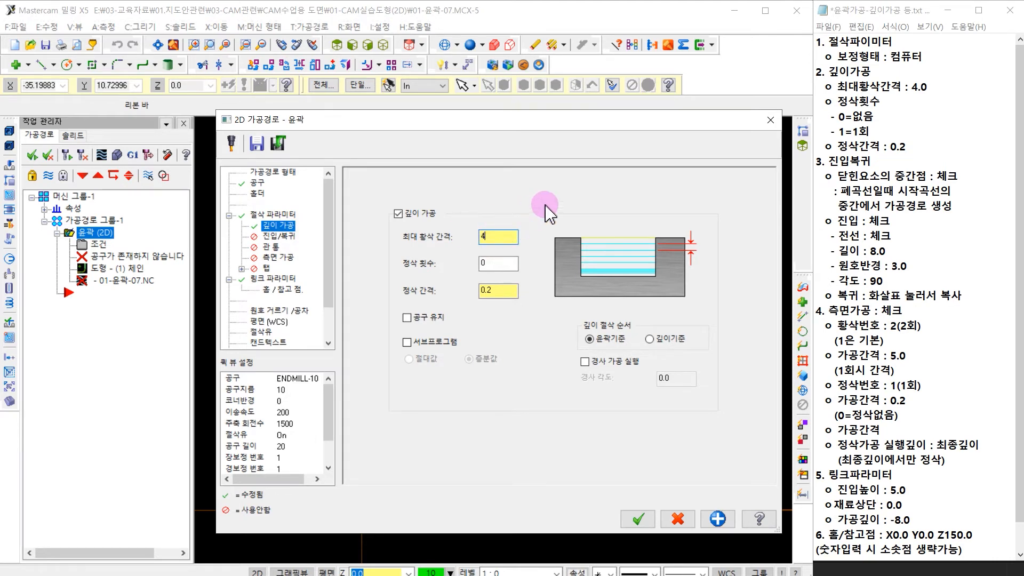
Set the number of finish cuts for the depth cuts to 1 and check the finish step.
{"action": "left_click", "coordinate": [499, 262]}
{"action": "left_click_drag", "start_coordinate": [478, 270], "coordinate": [453, 284]}
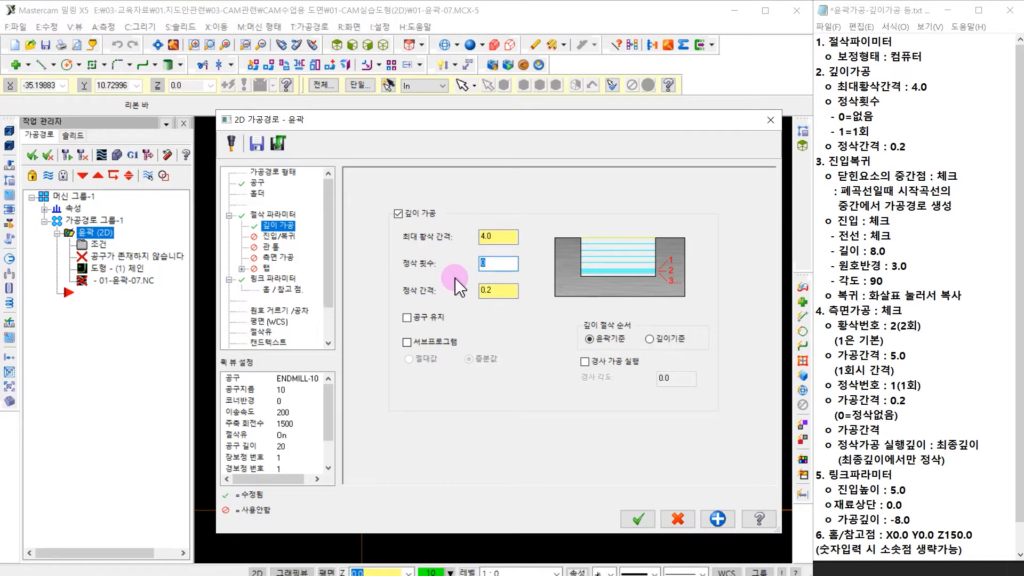
{"action": "type", "text": "1"}
{"action": "left_click", "coordinate": [502, 289]}
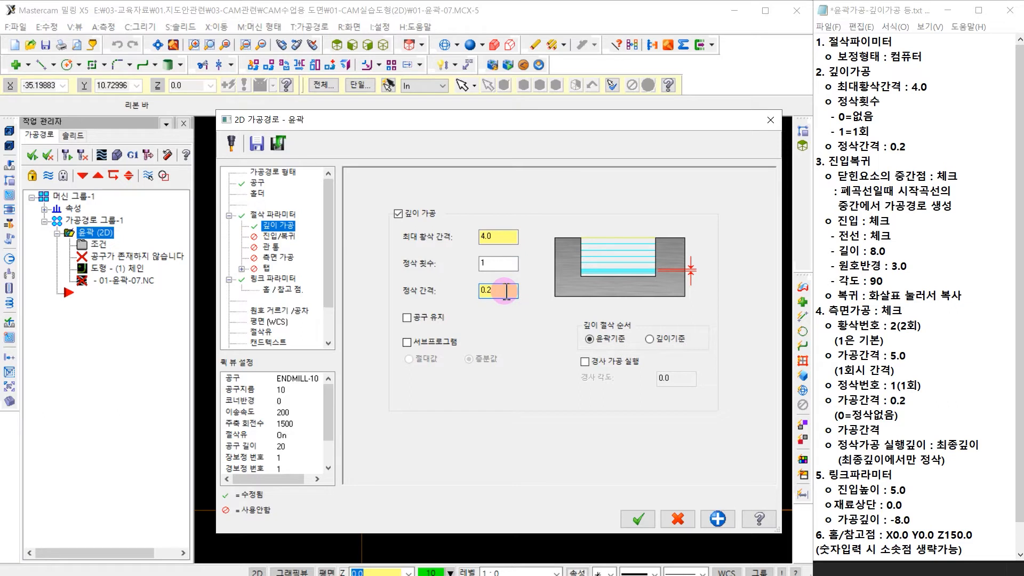
{"action": "left_click_drag", "start_coordinate": [506, 291], "coordinate": [466, 299]}
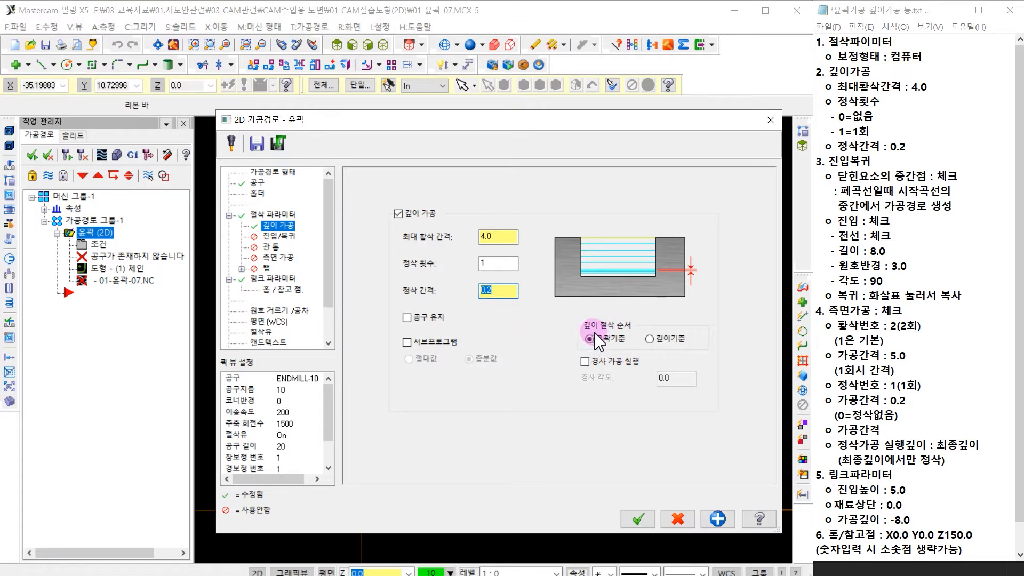
Try ordering the depth cuts by depth (깊이기준) and restore the order to by contour (윤곽기준).
{"action": "left_click", "coordinate": [649, 339]}
{"action": "left_click", "coordinate": [589, 339]}
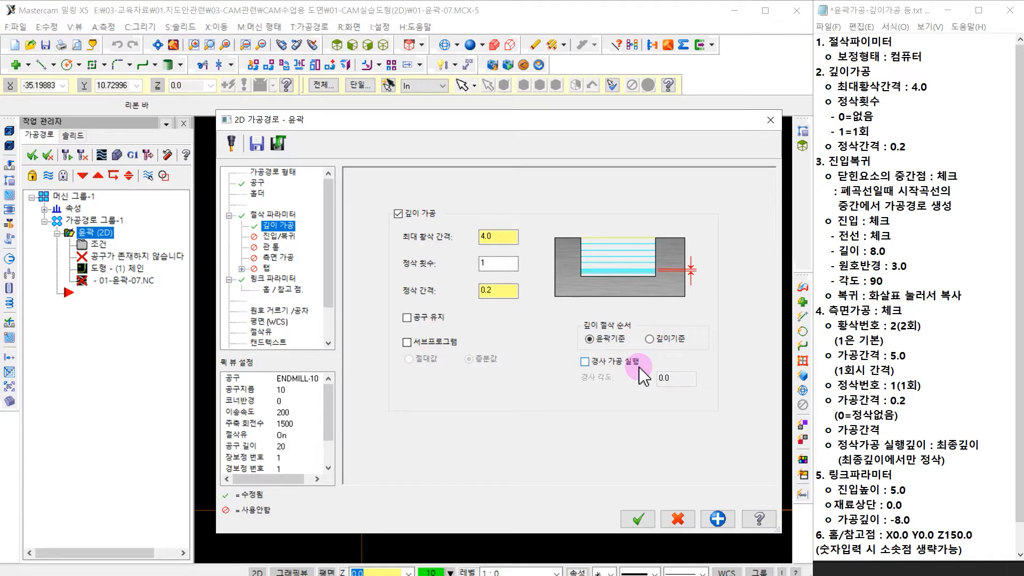
{"action": "left_click", "coordinate": [650, 340]}
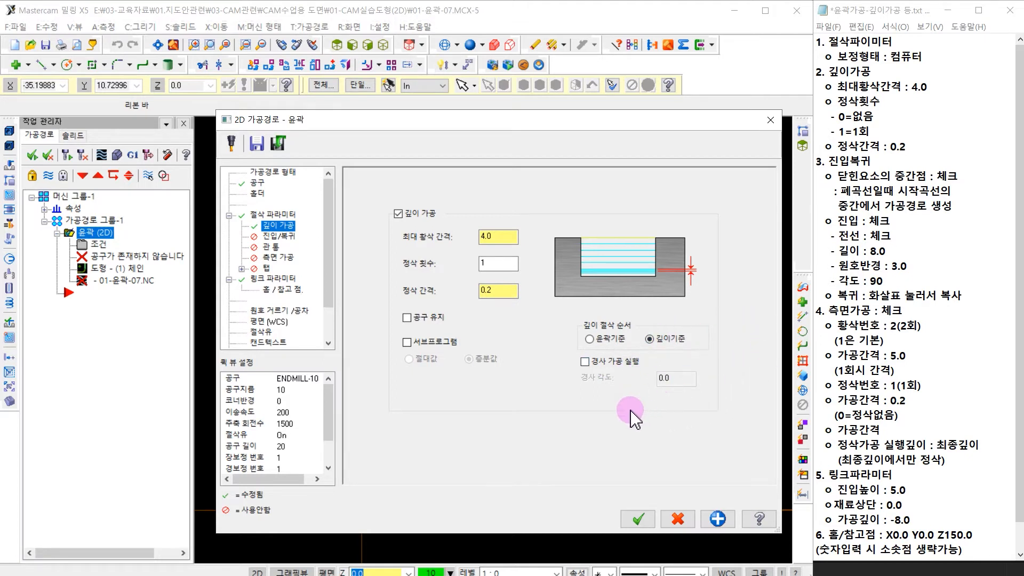
{"action": "left_click", "coordinate": [590, 339]}
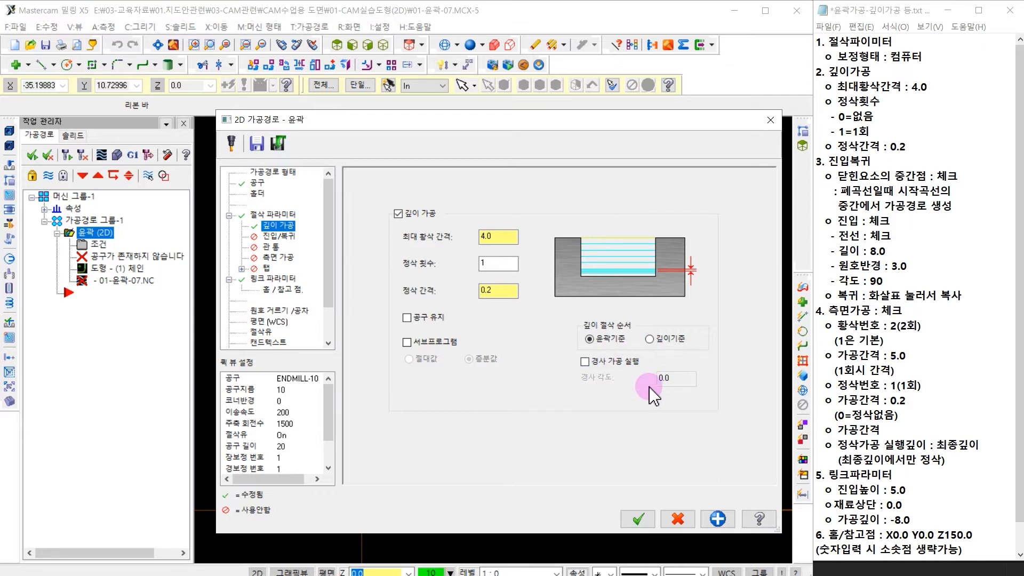
{"action": "left_click", "coordinate": [491, 290]}
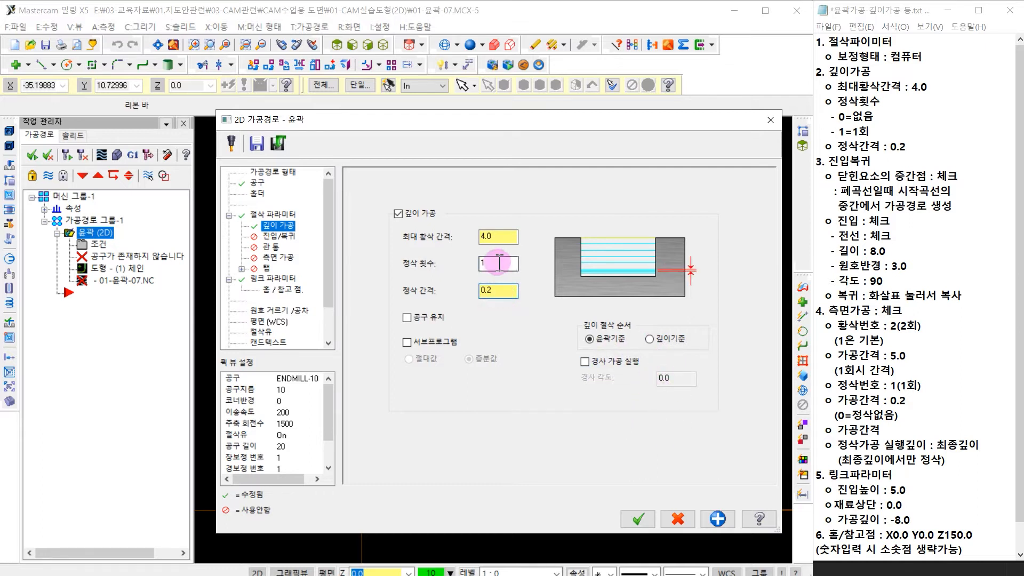
Check the depth cuts' maximum rough step, number of finish cuts and finish step.
{"action": "left_click", "coordinate": [505, 235]}
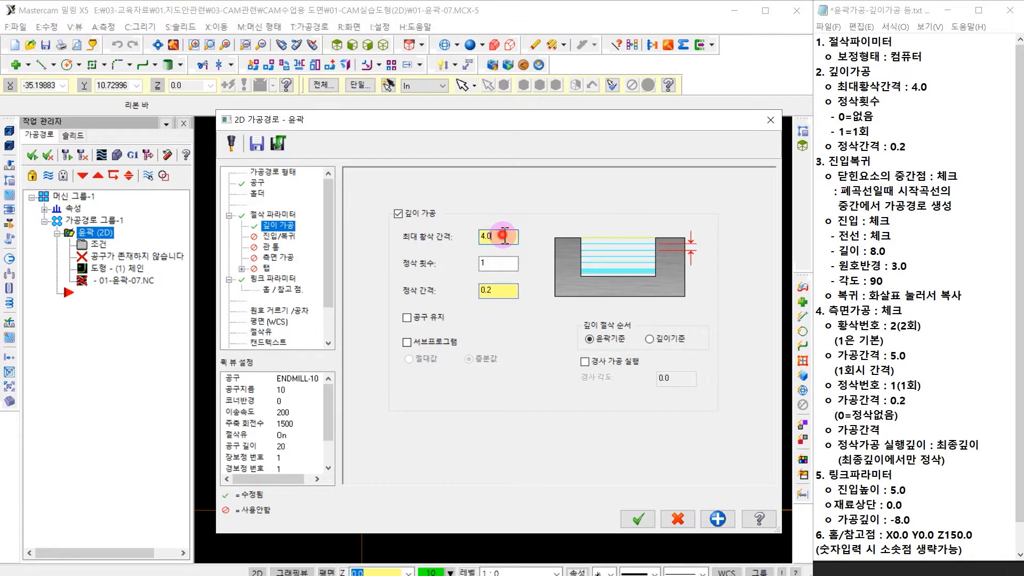
{"action": "left_click", "coordinate": [497, 265]}
{"action": "left_click", "coordinate": [501, 290]}
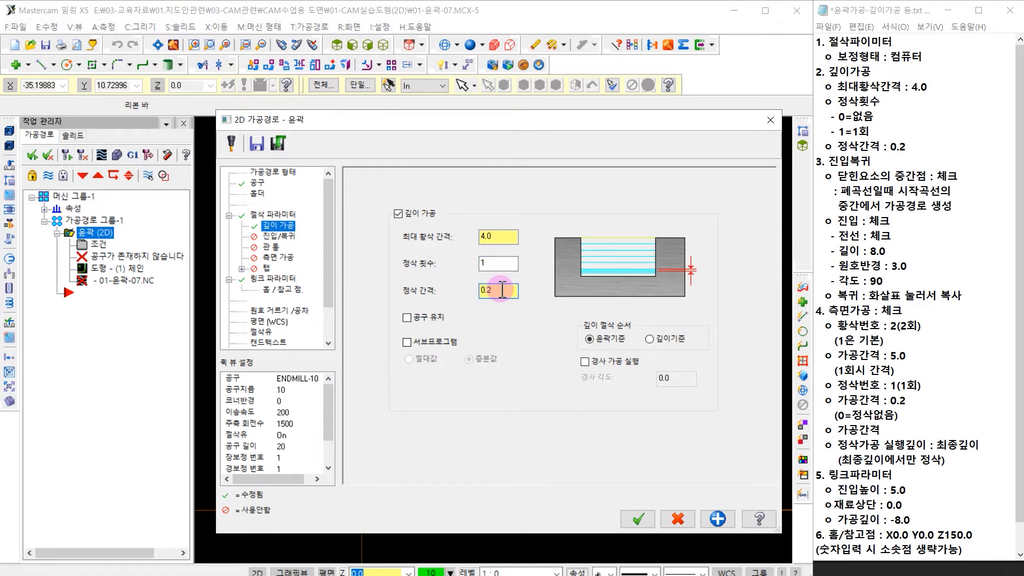
Enable lead in/out (진입/복귀) for the contour, with entry and exit at the midpoint of closed elements.
{"action": "left_click", "coordinate": [280, 237]}
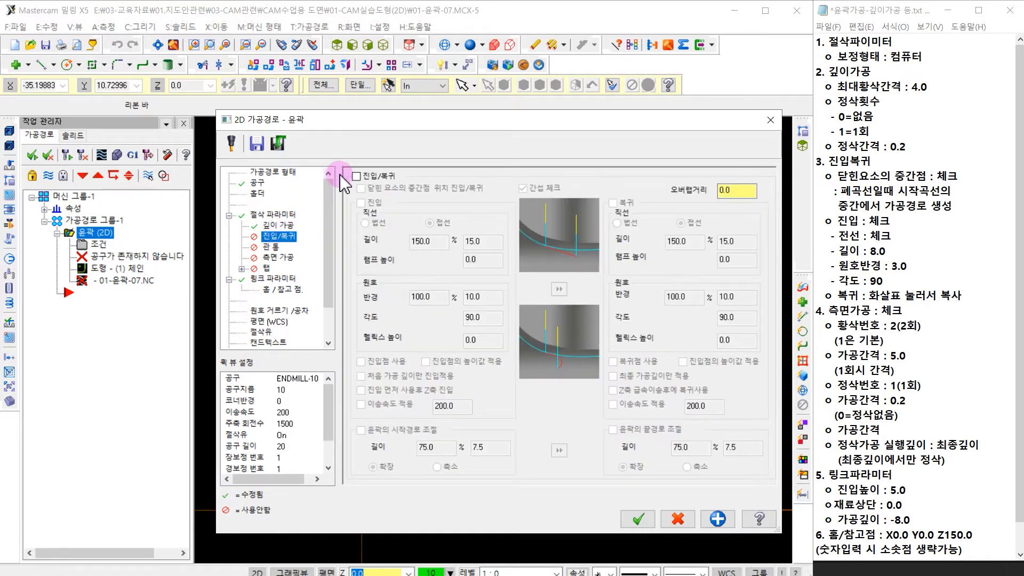
{"action": "left_click", "coordinate": [373, 176]}
{"action": "left_click", "coordinate": [362, 188]}
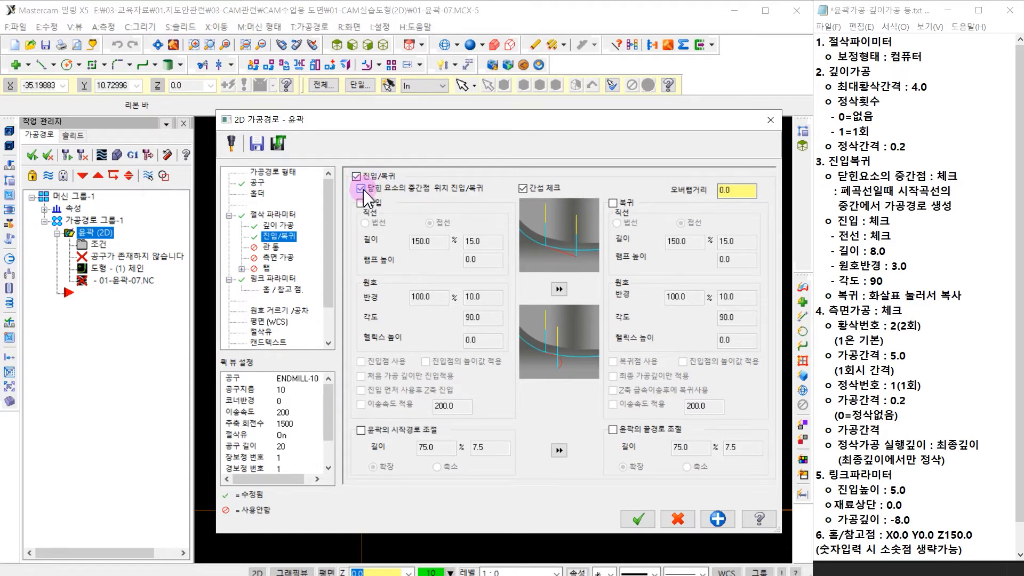
{"action": "key", "text": "ctrl+2"}
{"action": "mouse_move", "coordinate": [402, 277]}
{"action": "left_mouse_down"}
{"action": "mouse_move", "coordinate": [501, 364]}
{"action": "mouse_move", "coordinate": [533, 420]}
{"action": "left_mouse_up"}
{"action": "left_click_drag", "start_coordinate": [399, 340], "coordinate": [404, 346]}
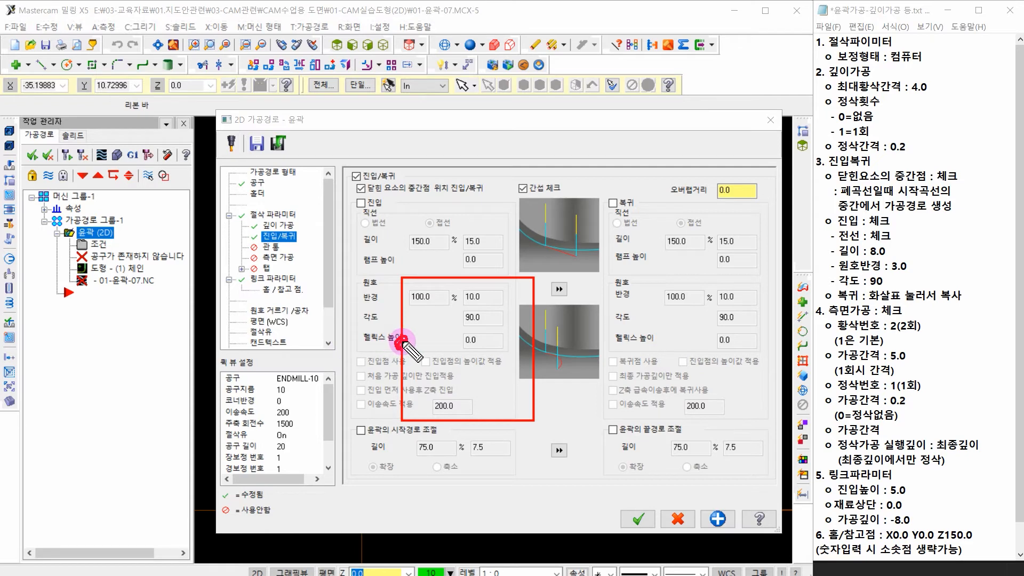
{"action": "mouse_move", "coordinate": [363, 227]}
{"action": "left_mouse_down"}
{"action": "mouse_move", "coordinate": [368, 219]}
{"action": "mouse_move", "coordinate": [364, 228]}
{"action": "left_mouse_up"}
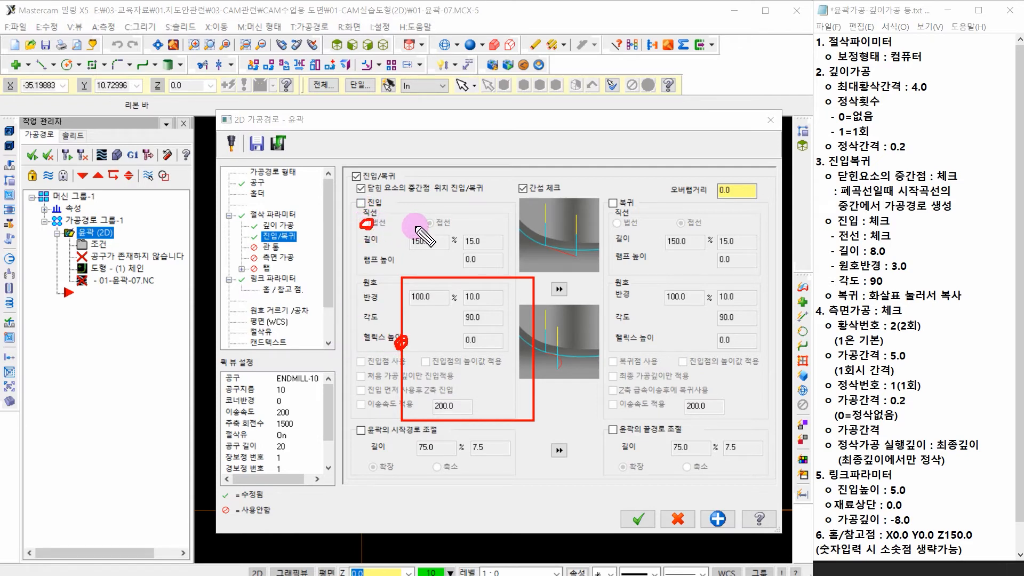
{"action": "left_click_drag", "start_coordinate": [427, 227], "coordinate": [368, 227]}
{"action": "left_click", "coordinate": [342, 343]}
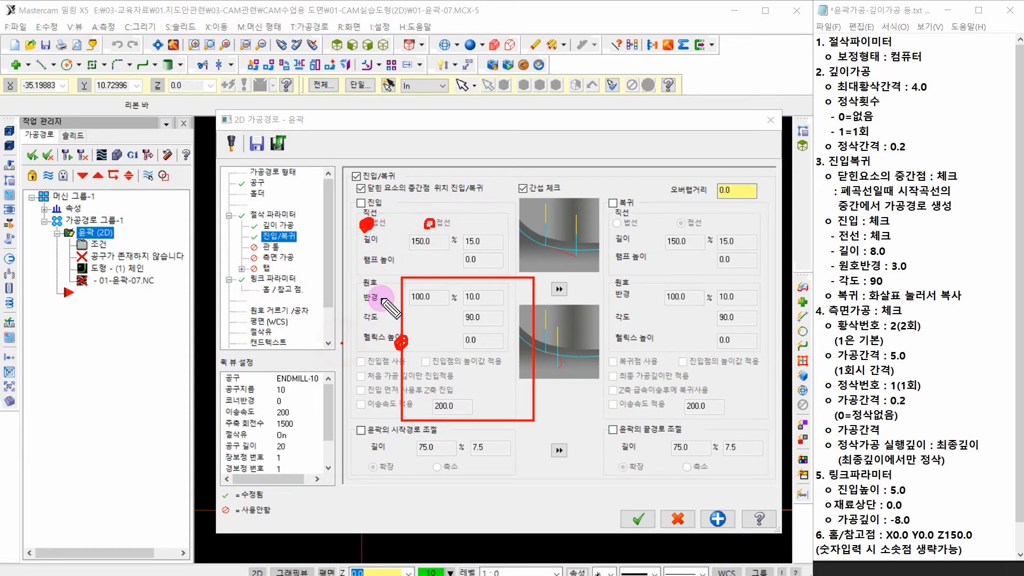
{"action": "left_click_drag", "start_coordinate": [401, 278], "coordinate": [400, 320]}
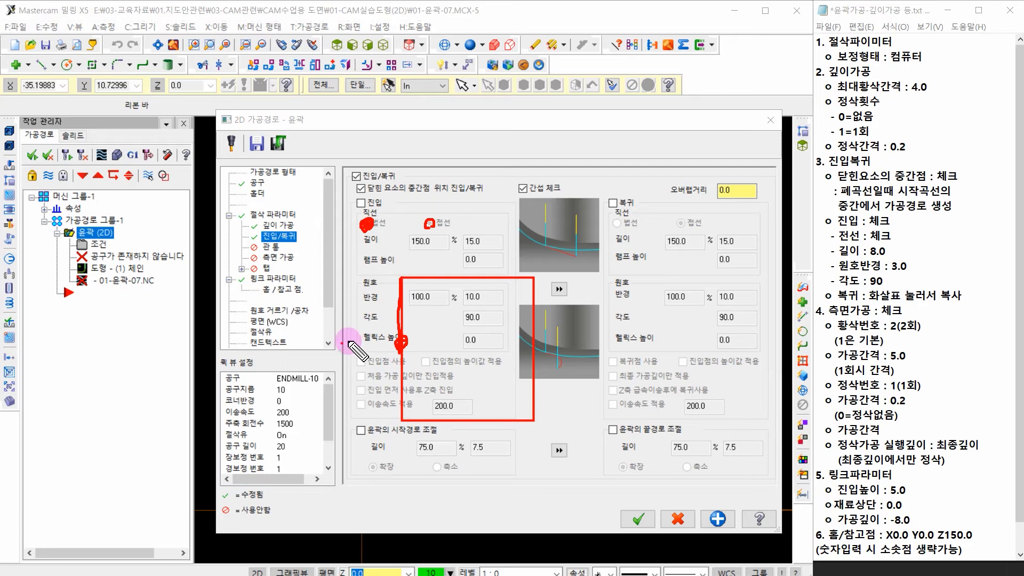
{"action": "left_click_drag", "start_coordinate": [342, 342], "coordinate": [394, 346]}
{"action": "left_click_drag", "start_coordinate": [439, 226], "coordinate": [430, 224]}
{"action": "mouse_move", "coordinate": [363, 249]}
{"action": "left_mouse_down"}
{"action": "mouse_move", "coordinate": [491, 241]}
{"action": "mouse_move", "coordinate": [474, 250]}
{"action": "mouse_move", "coordinate": [456, 235]}
{"action": "mouse_move", "coordinate": [493, 241]}
{"action": "left_mouse_up"}
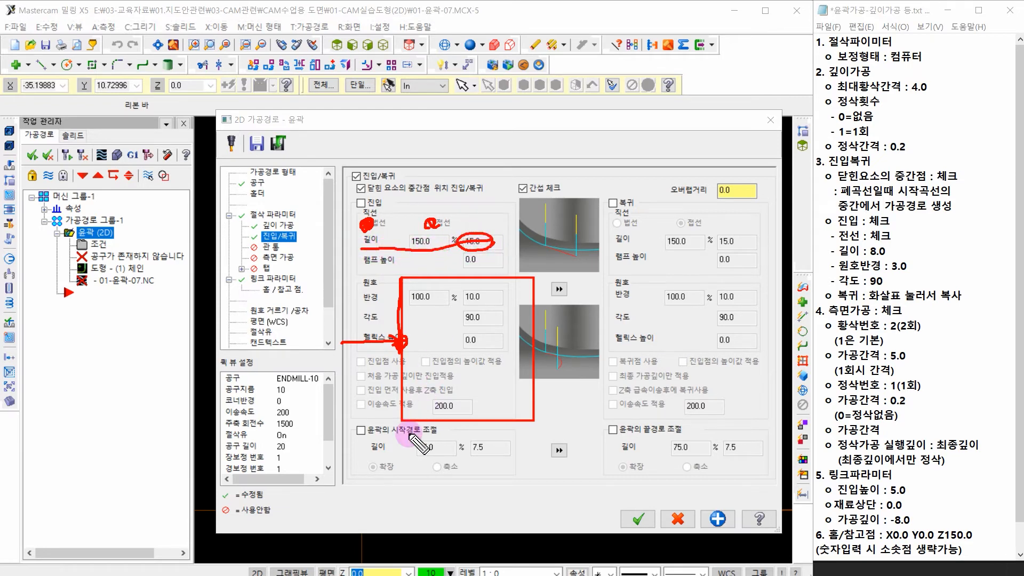
{"action": "left_click_drag", "start_coordinate": [396, 467], "coordinate": [387, 393]}
{"action": "left_click_drag", "start_coordinate": [401, 346], "coordinate": [400, 390]}
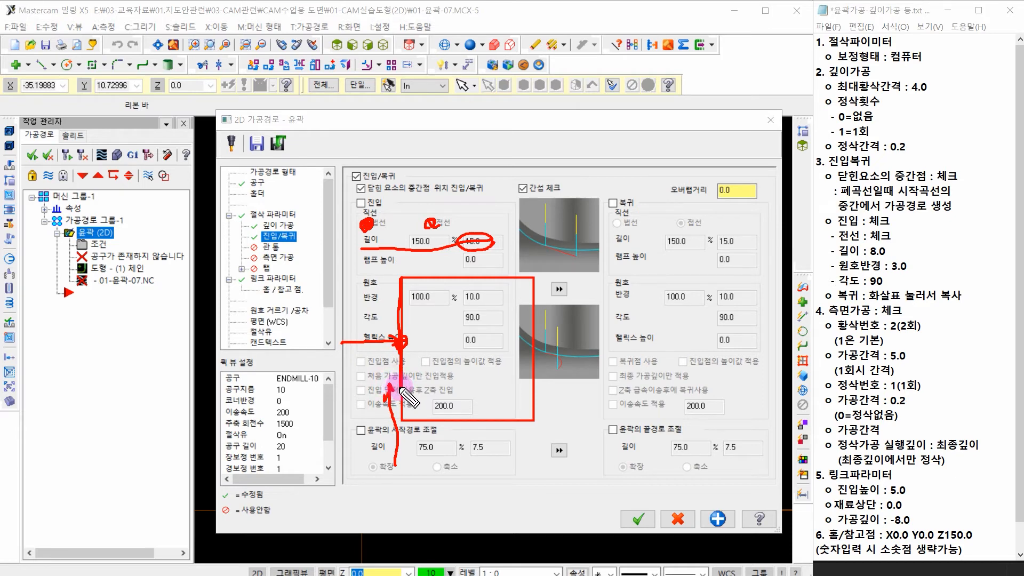
{"action": "mouse_move", "coordinate": [379, 303]}
{"action": "left_mouse_down"}
{"action": "mouse_move", "coordinate": [360, 304]}
{"action": "mouse_move", "coordinate": [367, 287]}
{"action": "mouse_move", "coordinate": [376, 299]}
{"action": "left_mouse_up"}
{"action": "mouse_move", "coordinate": [477, 293]}
{"action": "left_mouse_down"}
{"action": "mouse_move", "coordinate": [468, 302]}
{"action": "mouse_move", "coordinate": [481, 293]}
{"action": "left_mouse_up"}
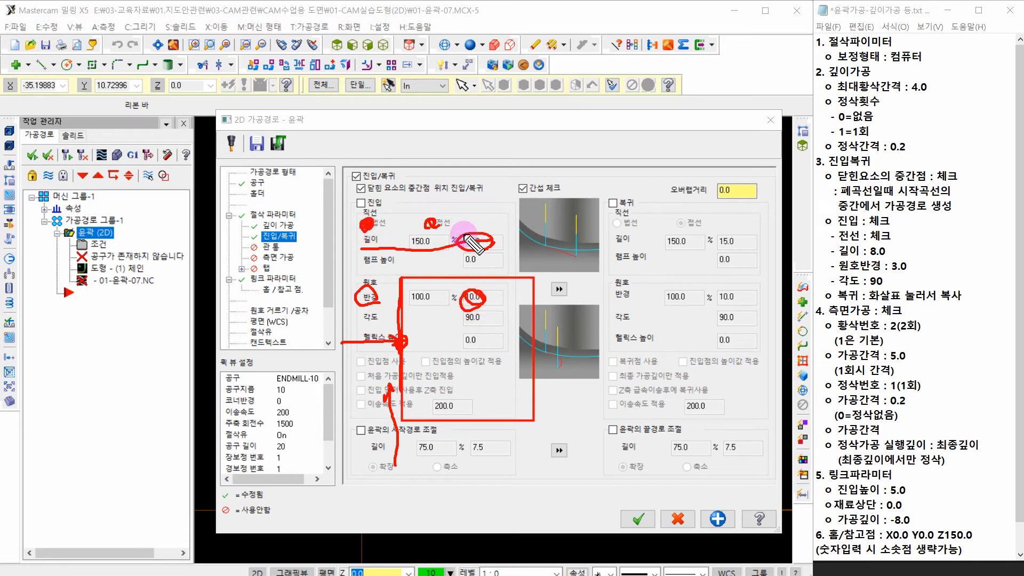
{"action": "mouse_move", "coordinate": [482, 312]}
{"action": "left_mouse_down"}
{"action": "mouse_move", "coordinate": [472, 326]}
{"action": "mouse_move", "coordinate": [460, 314]}
{"action": "mouse_move", "coordinate": [478, 308]}
{"action": "mouse_move", "coordinate": [480, 324]}
{"action": "left_mouse_up"}
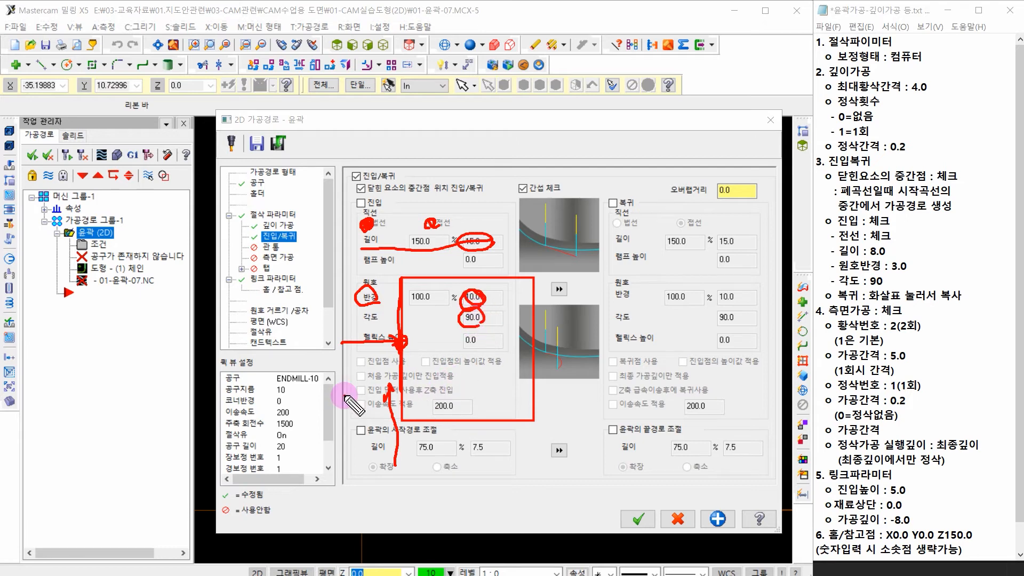
{"action": "left_click_drag", "start_coordinate": [346, 396], "coordinate": [379, 398]}
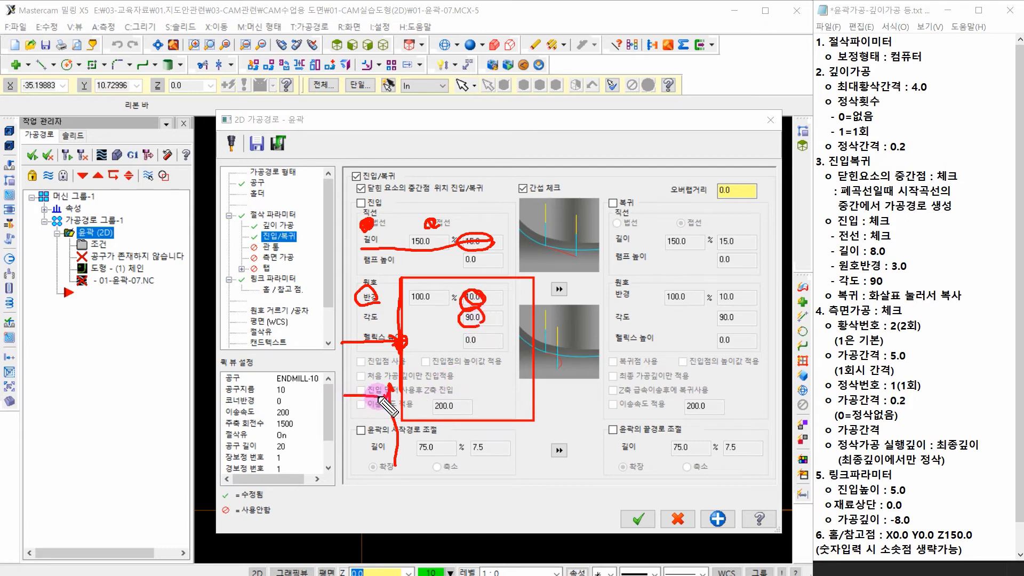
{"action": "mouse_move", "coordinate": [474, 288]}
{"action": "left_mouse_down"}
{"action": "mouse_move", "coordinate": [463, 307]}
{"action": "mouse_move", "coordinate": [477, 295]}
{"action": "mouse_move", "coordinate": [466, 306]}
{"action": "mouse_move", "coordinate": [472, 322]}
{"action": "left_mouse_up"}
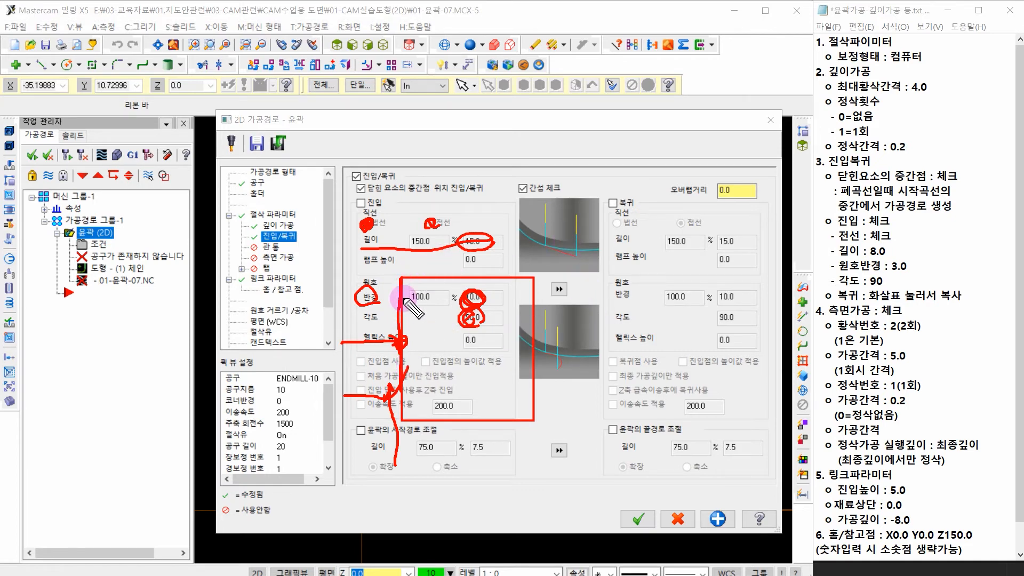
{"action": "mouse_move", "coordinate": [571, 302]}
{"action": "left_mouse_down"}
{"action": "mouse_move", "coordinate": [551, 301]}
{"action": "mouse_move", "coordinate": [547, 282]}
{"action": "mouse_move", "coordinate": [571, 278]}
{"action": "mouse_move", "coordinate": [577, 299]}
{"action": "mouse_move", "coordinate": [556, 302]}
{"action": "left_mouse_up"}
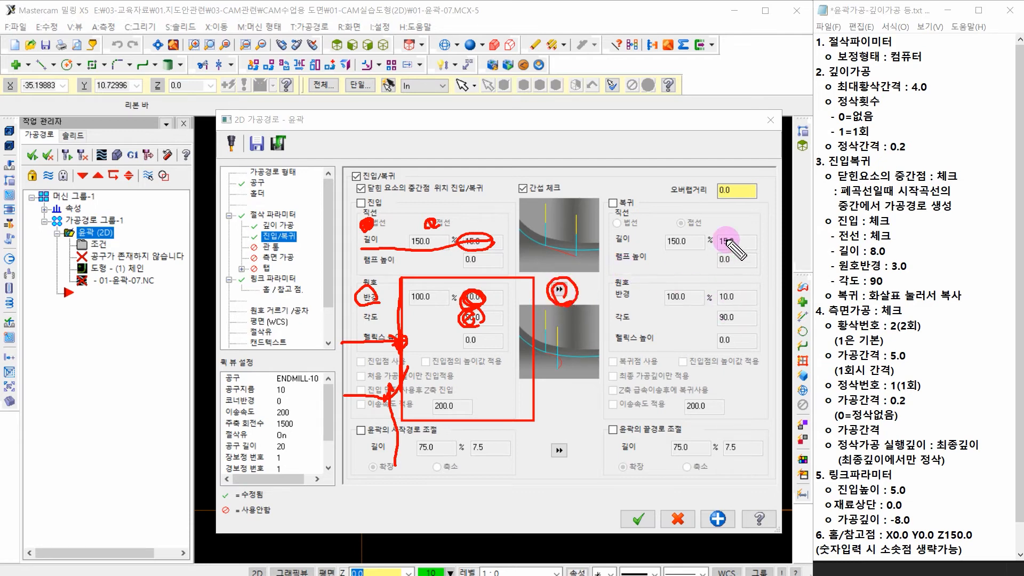
{"action": "mouse_move", "coordinate": [732, 291]}
{"action": "left_mouse_down"}
{"action": "mouse_move", "coordinate": [716, 296]}
{"action": "mouse_move", "coordinate": [738, 294]}
{"action": "mouse_move", "coordinate": [737, 305]}
{"action": "left_mouse_up"}
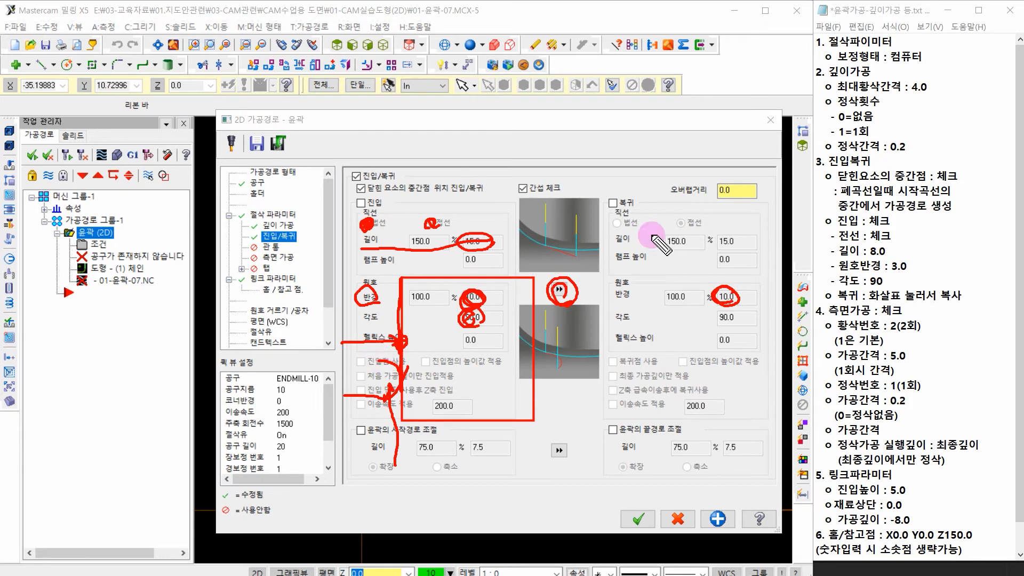
{"action": "mouse_move", "coordinate": [735, 248]}
{"action": "left_mouse_down"}
{"action": "mouse_move", "coordinate": [710, 240]}
{"action": "mouse_move", "coordinate": [737, 244]}
{"action": "left_mouse_up"}
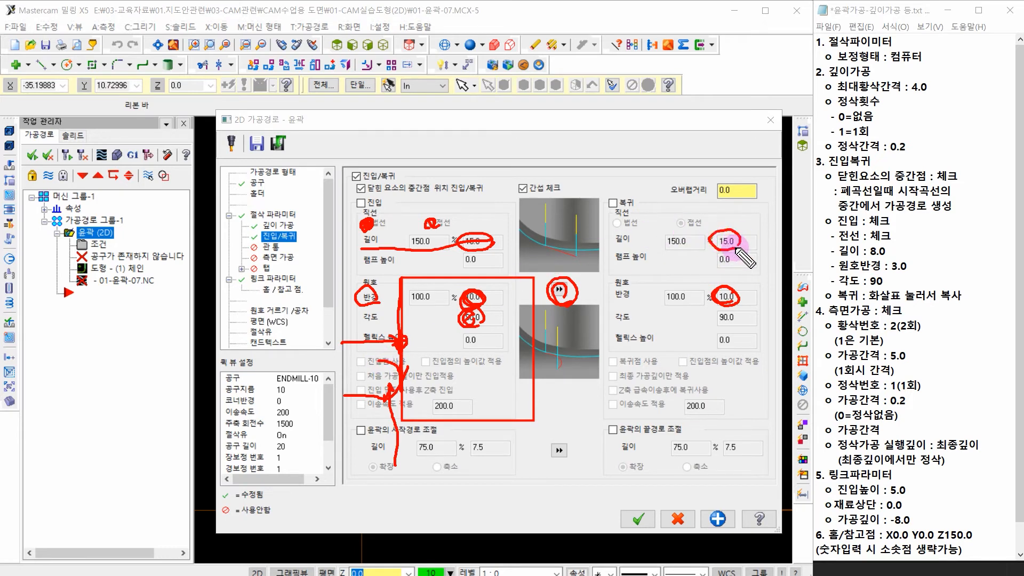
{"action": "mouse_move", "coordinate": [365, 366]}
{"action": "left_mouse_down"}
{"action": "mouse_move", "coordinate": [339, 368]}
{"action": "mouse_move", "coordinate": [349, 360]}
{"action": "mouse_move", "coordinate": [349, 372]}
{"action": "left_mouse_up"}
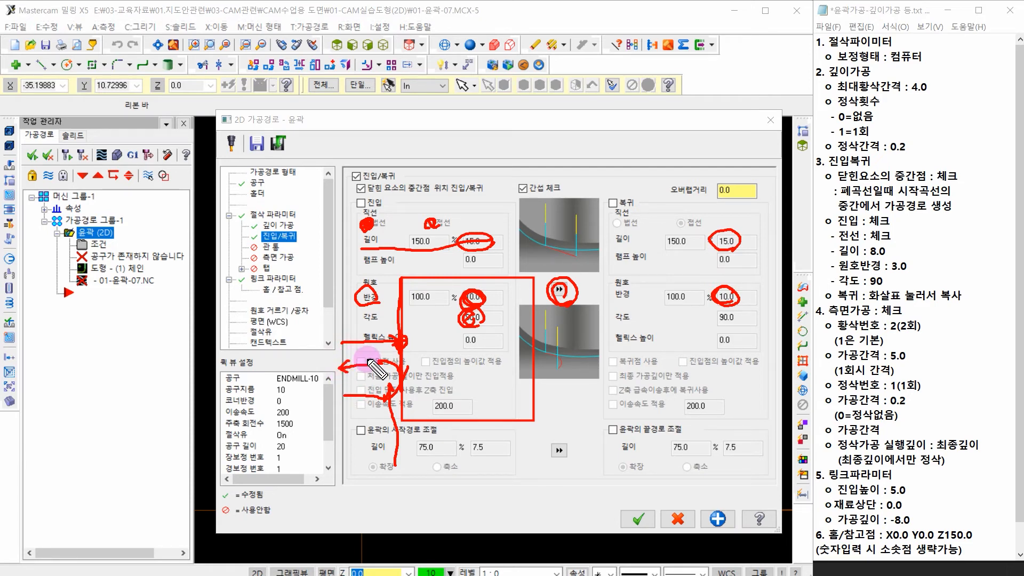
{"action": "key", "text": "Escape"}
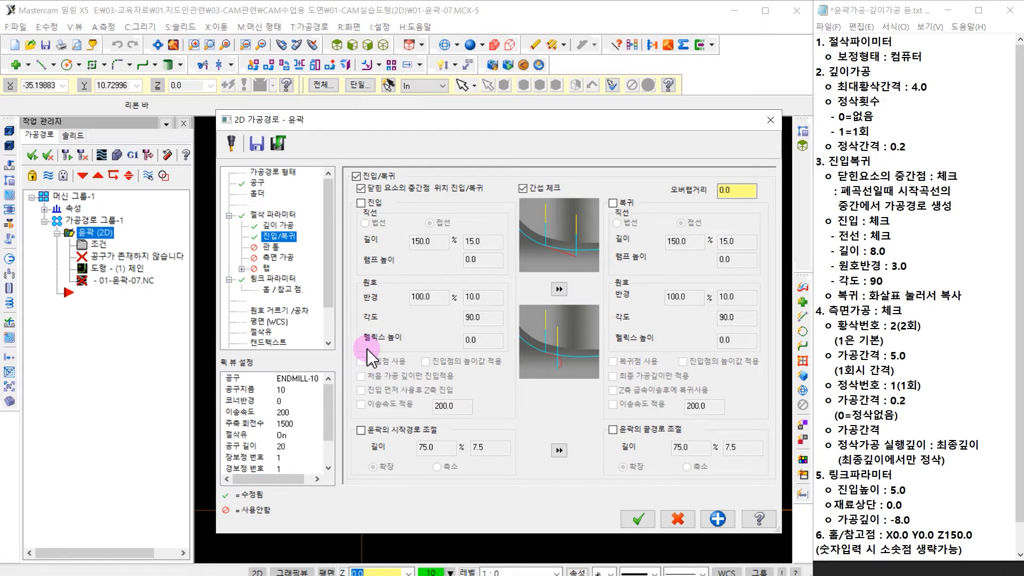
Enable the entry (진입) move and set its tangent line length to 8 and its arc radius to 3.
{"action": "left_click", "coordinate": [361, 203]}
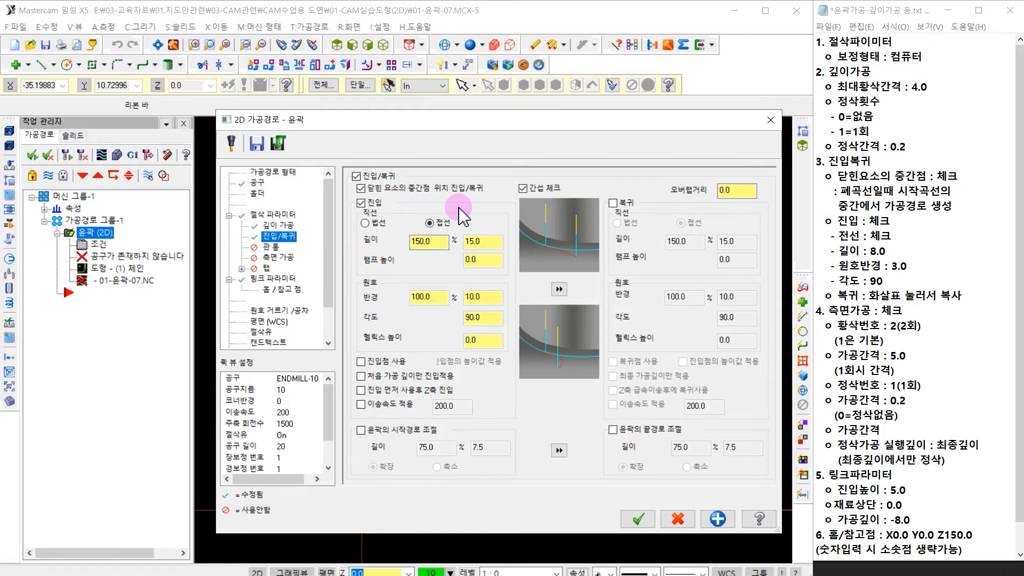
{"action": "double_click", "coordinate": [474, 241]}
{"action": "type", "text": "8"}
{"action": "left_click", "coordinate": [477, 297]}
{"action": "double_click", "coordinate": [476, 297]}
{"action": "type", "text": "3"}
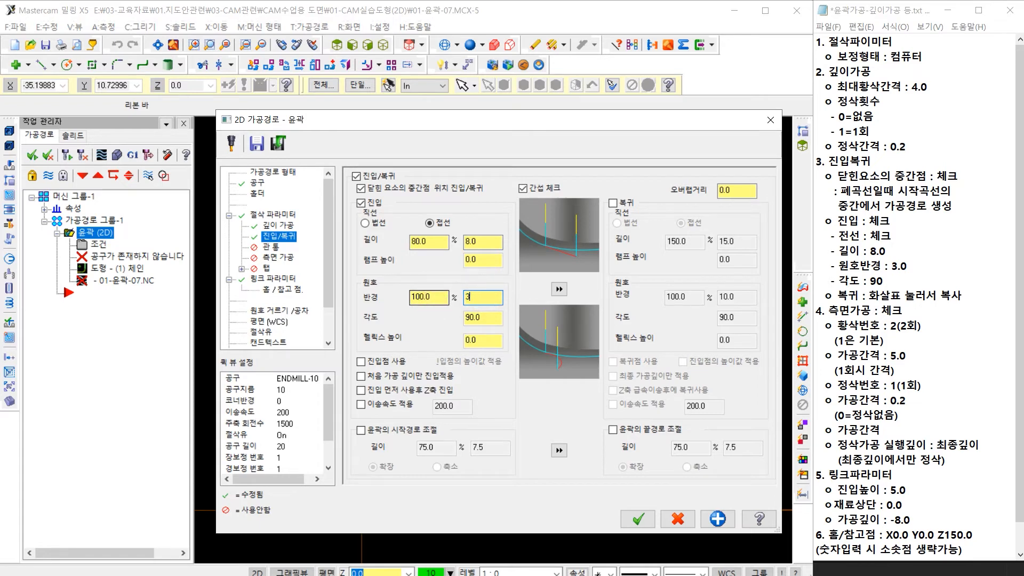
Copy the entry settings to the exit (복귀) move and check the copied line length, arc radius and angle.
{"action": "left_click", "coordinate": [559, 289]}
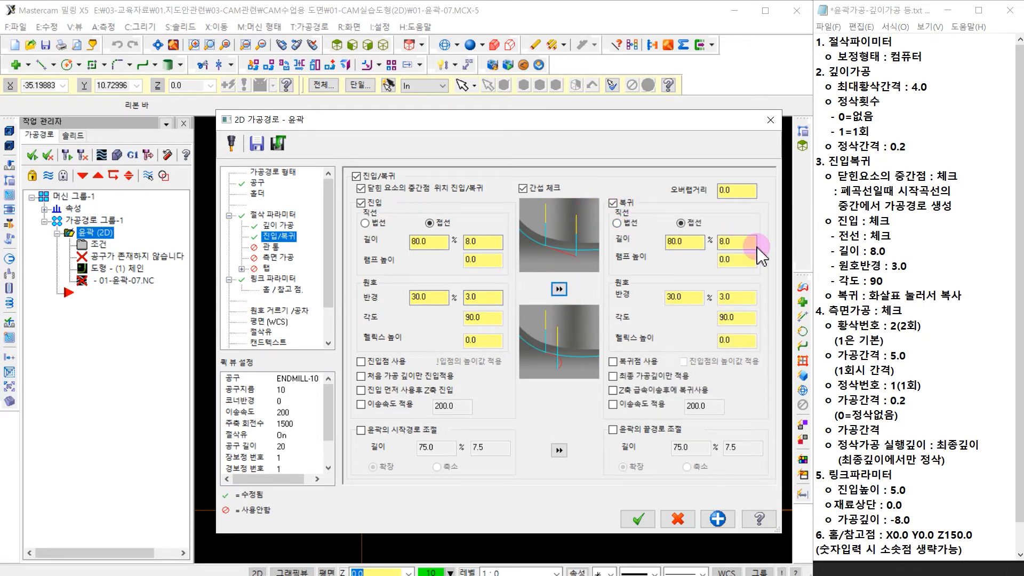
{"action": "left_click", "coordinate": [725, 319]}
{"action": "left_click", "coordinate": [744, 300]}
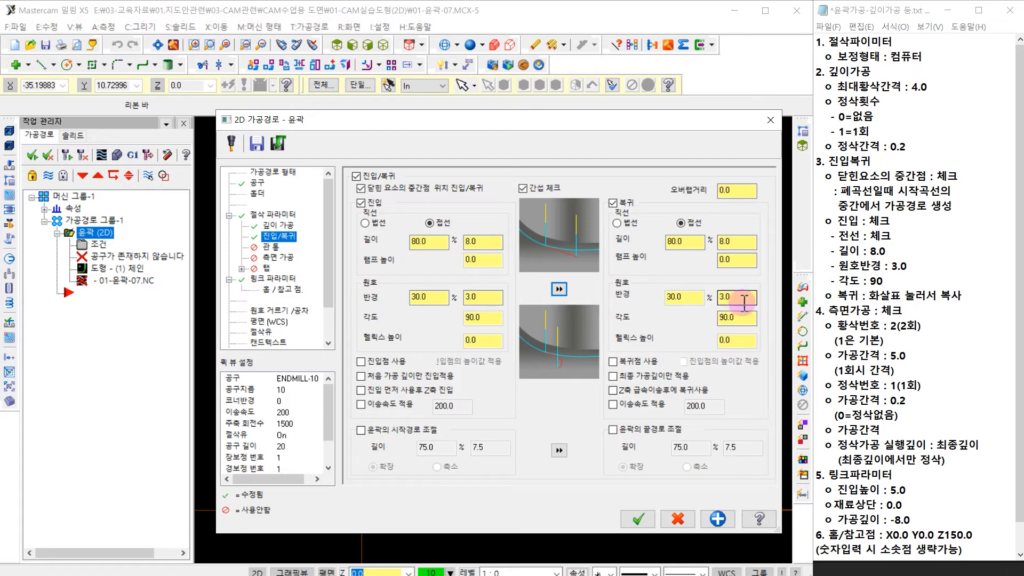
{"action": "left_click_drag", "start_coordinate": [740, 296], "coordinate": [697, 298]}
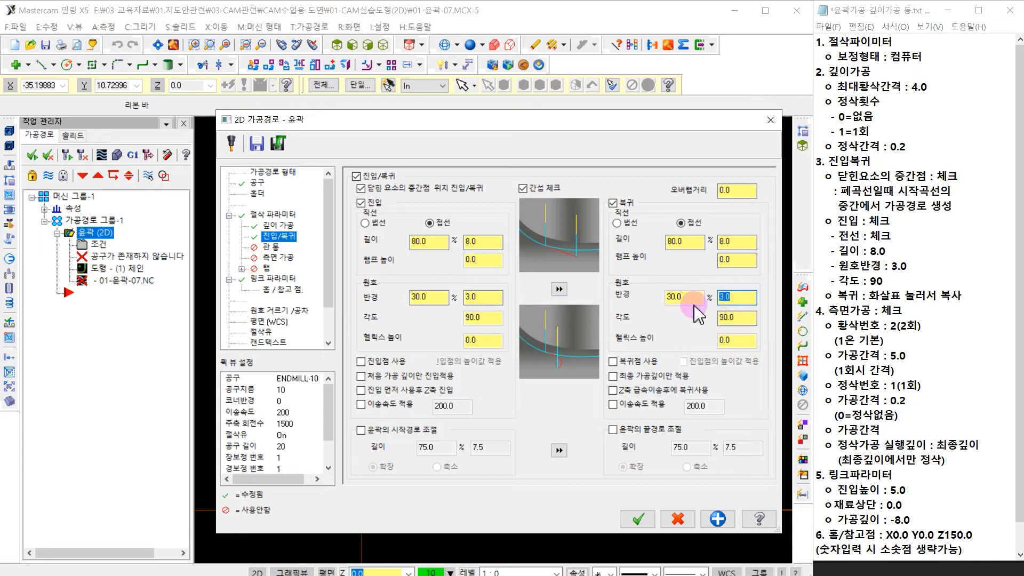
{"action": "left_click_drag", "start_coordinate": [742, 241], "coordinate": [710, 243]}
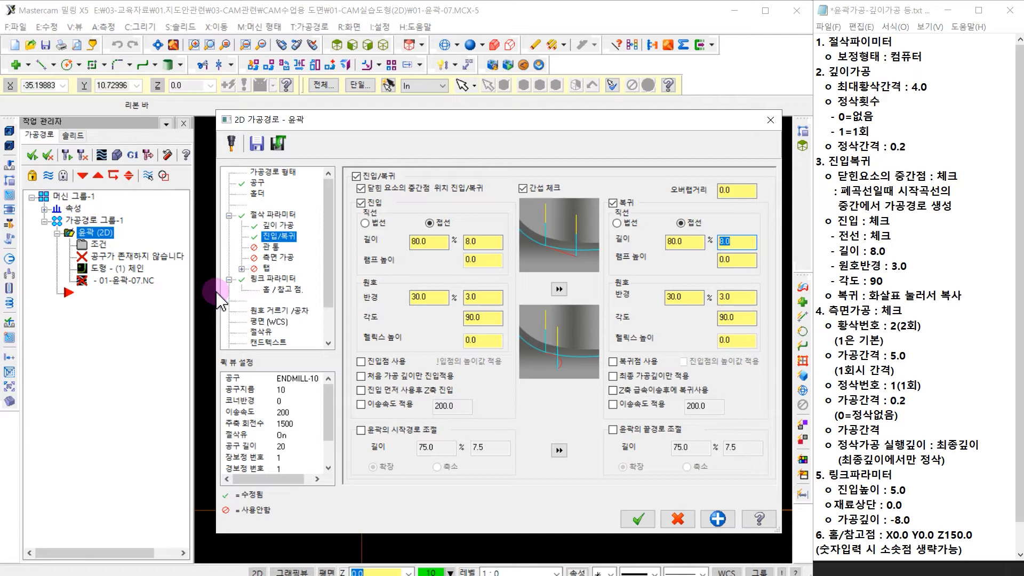
Enable side machining (측면 가공) for the contour, accept the toolpath parameters and regenerate the toolpath.
{"action": "left_click", "coordinate": [278, 258]}
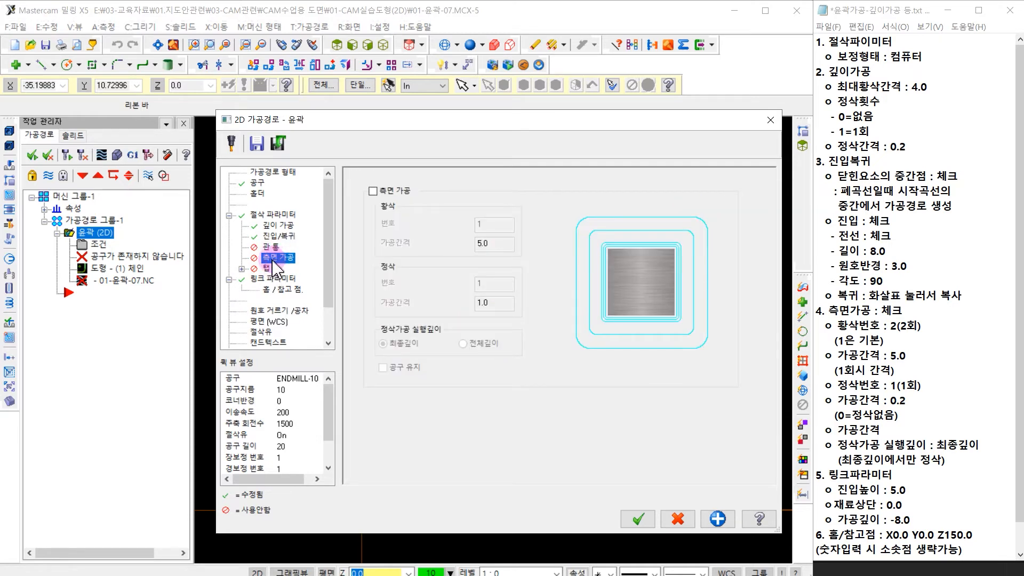
{"action": "left_click", "coordinate": [373, 190]}
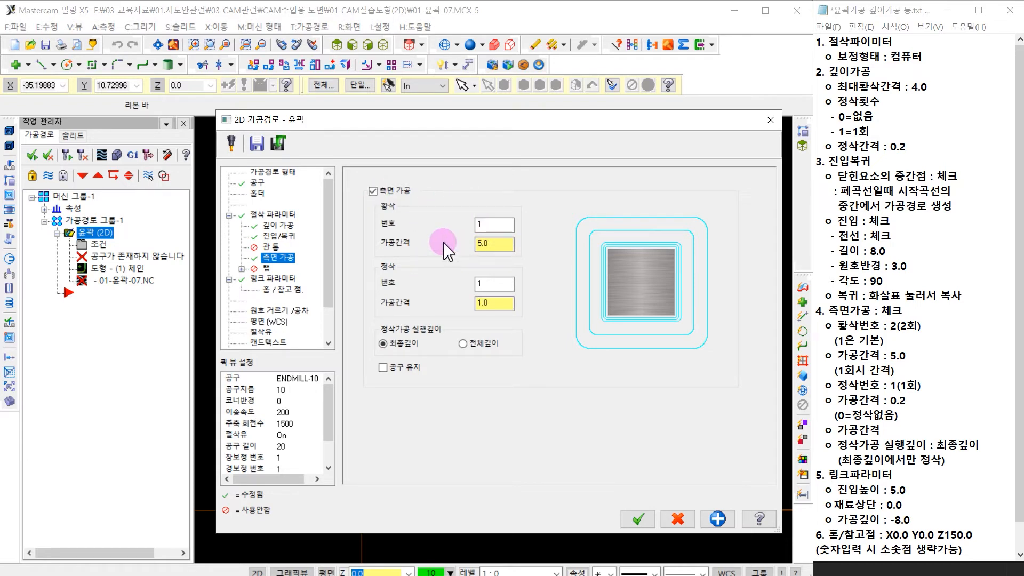
{"action": "left_click", "coordinate": [638, 518]}
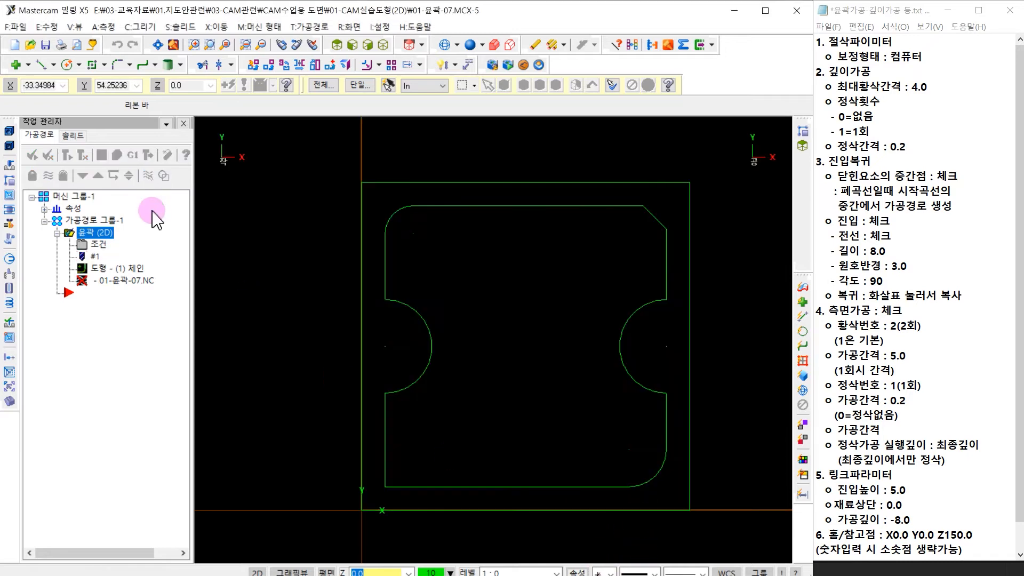
{"action": "left_click", "coordinate": [81, 154]}
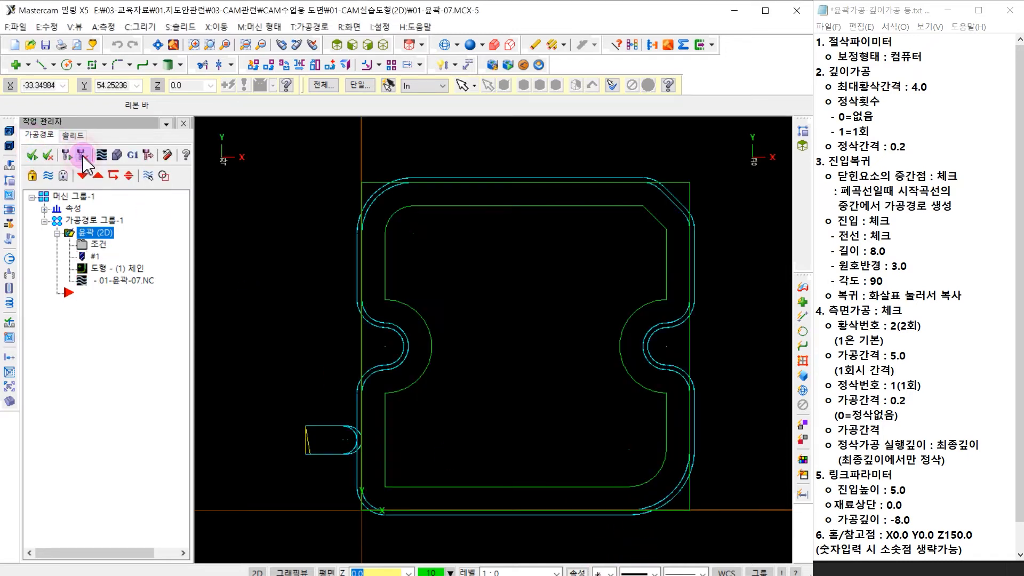
Backplot the contour toolpath to its end and examine the cutter coverage at the side notches and stock corners.
{"action": "left_click", "coordinate": [117, 156]}
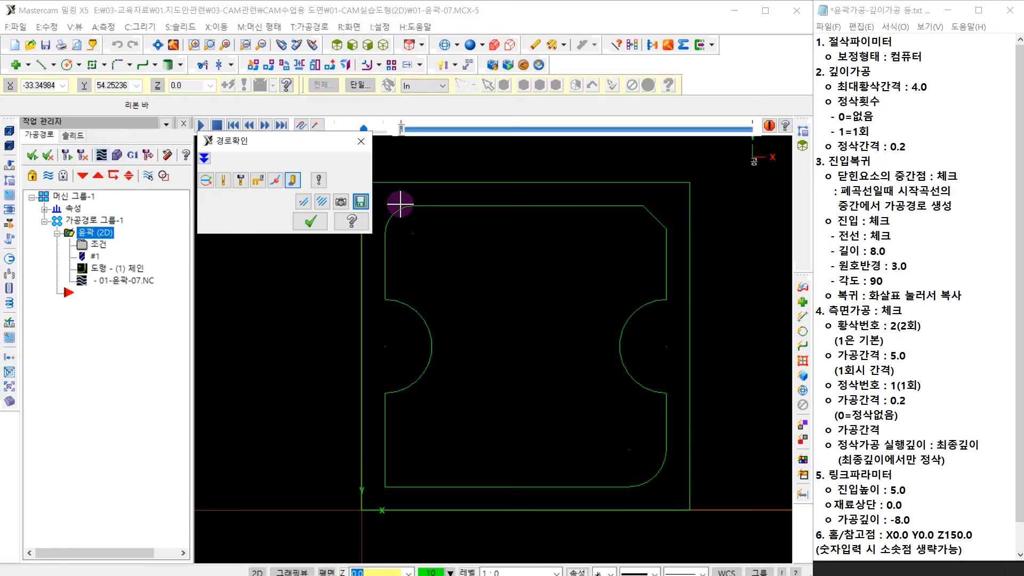
{"action": "left_click_drag", "start_coordinate": [402, 132], "coordinate": [747, 140]}
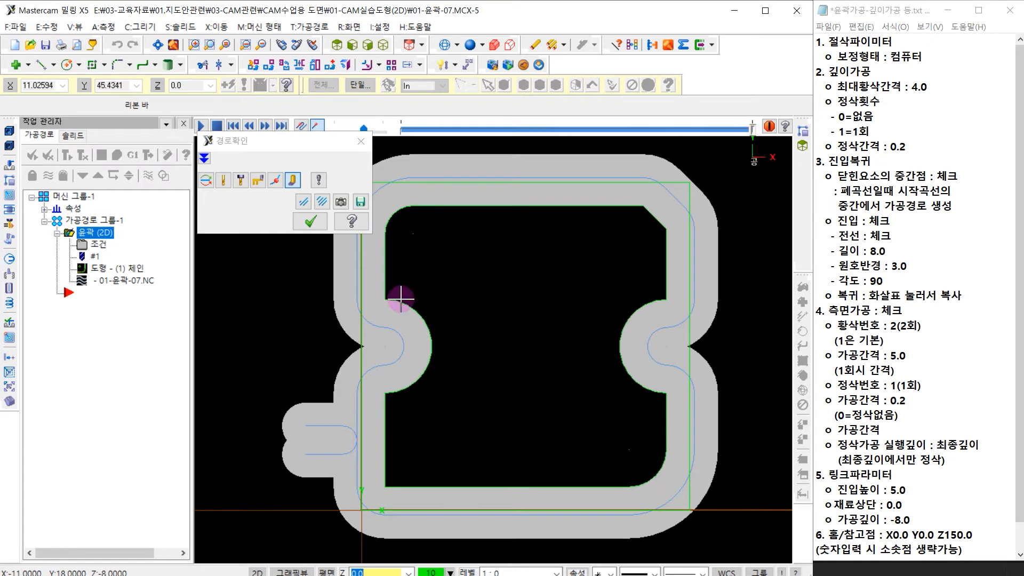
{"action": "key", "text": "ctrl+2"}
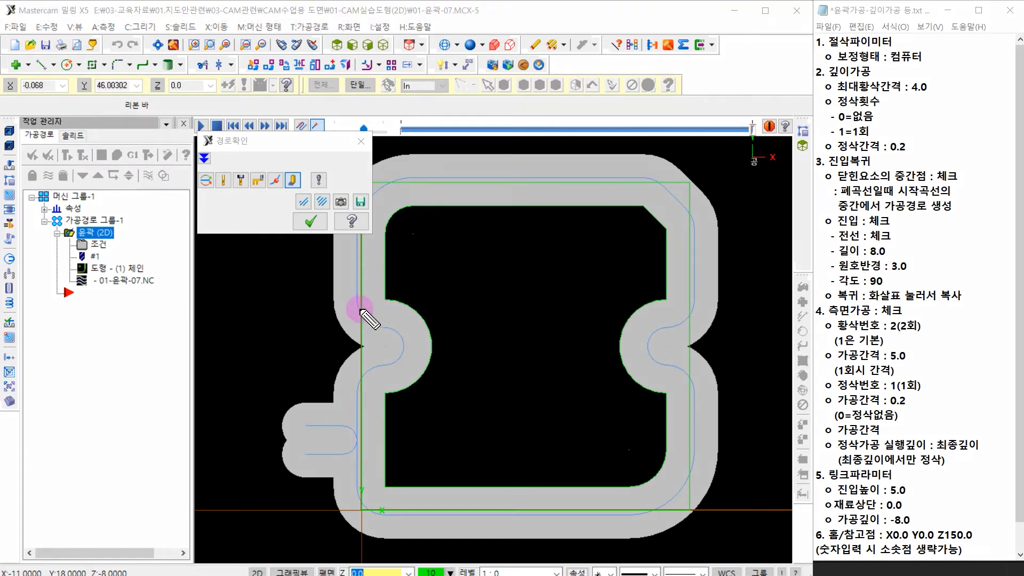
{"action": "mouse_move", "coordinate": [364, 353]}
{"action": "left_mouse_down"}
{"action": "mouse_move", "coordinate": [354, 338]}
{"action": "mouse_move", "coordinate": [363, 352]}
{"action": "left_mouse_up"}
{"action": "mouse_move", "coordinate": [684, 355]}
{"action": "left_mouse_down"}
{"action": "mouse_move", "coordinate": [687, 345]}
{"action": "mouse_move", "coordinate": [686, 362]}
{"action": "left_mouse_up"}
{"action": "mouse_move", "coordinate": [689, 172]}
{"action": "left_mouse_down"}
{"action": "mouse_move", "coordinate": [684, 181]}
{"action": "mouse_move", "coordinate": [700, 190]}
{"action": "left_mouse_up"}
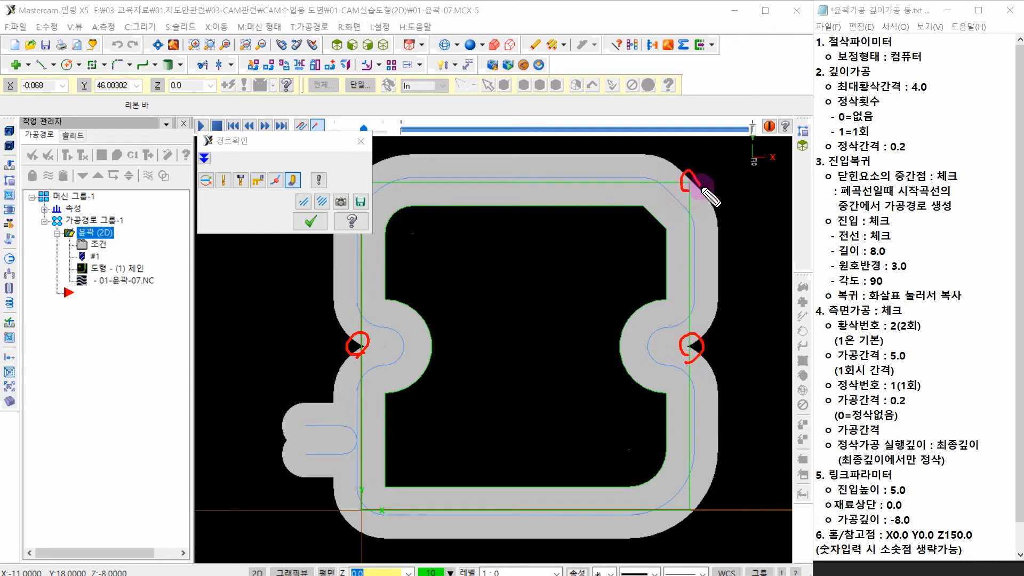
{"action": "mouse_move", "coordinate": [687, 517]}
{"action": "left_mouse_down"}
{"action": "mouse_move", "coordinate": [702, 507]}
{"action": "mouse_move", "coordinate": [694, 525]}
{"action": "left_mouse_up"}
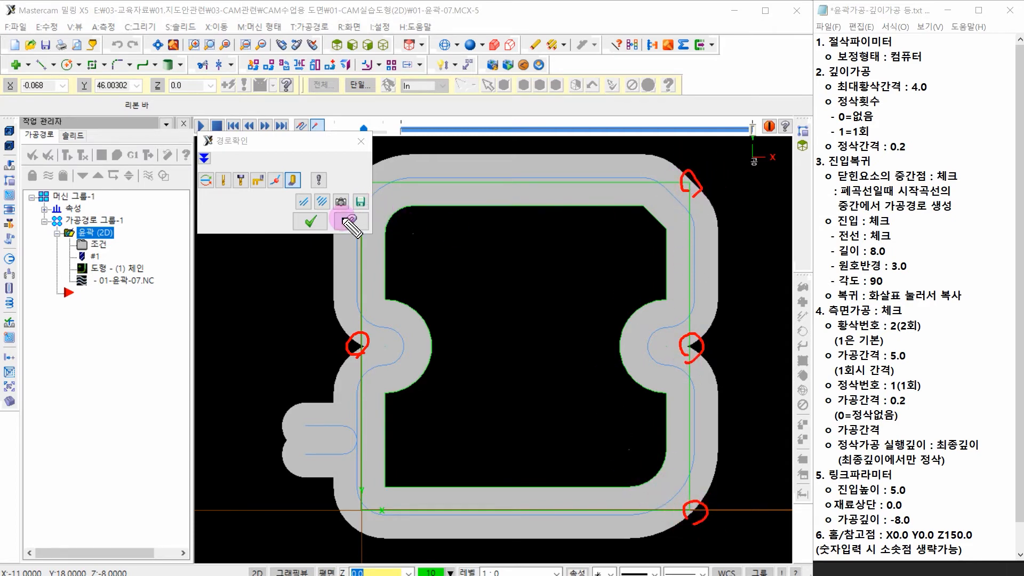
{"action": "key", "text": "Escape"}
{"action": "left_click", "coordinate": [310, 228]}
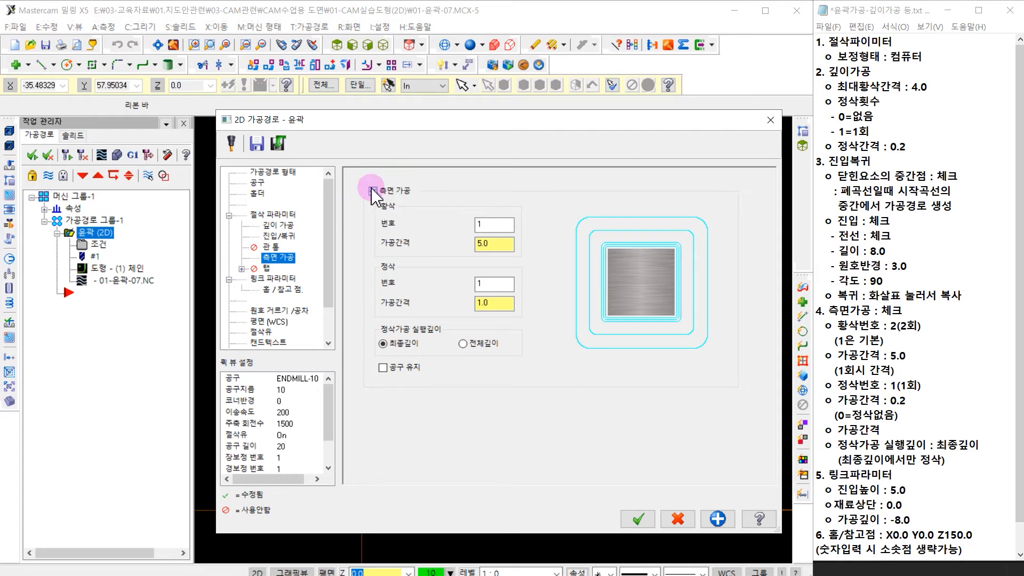
Set the number of roughing (황삭) passes for side machining to 2.
{"action": "left_click", "coordinate": [500, 223]}
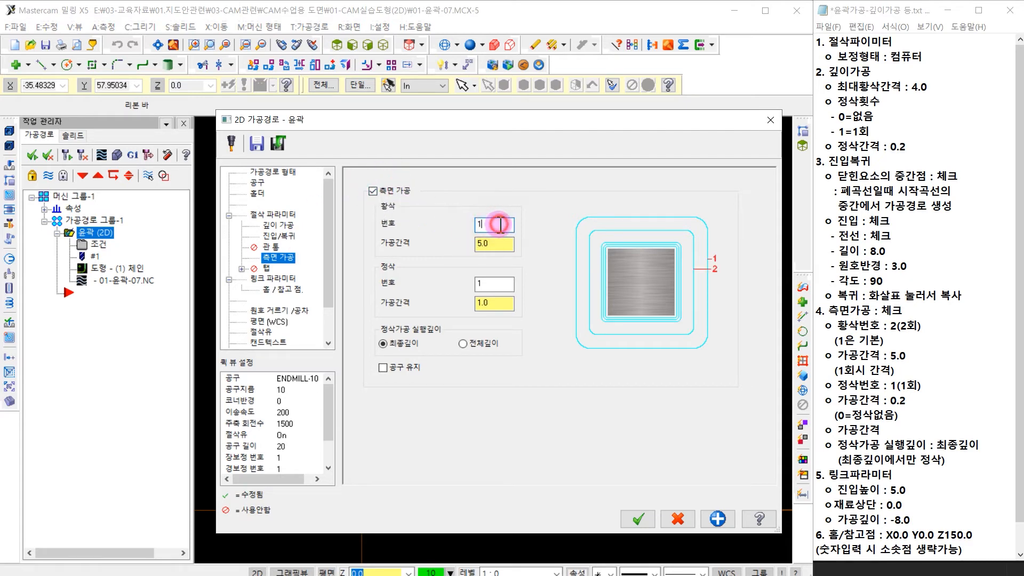
{"action": "left_click_drag", "start_coordinate": [500, 224], "coordinate": [465, 223]}
{"action": "type", "text": "2"}
{"action": "left_click", "coordinate": [485, 241]}
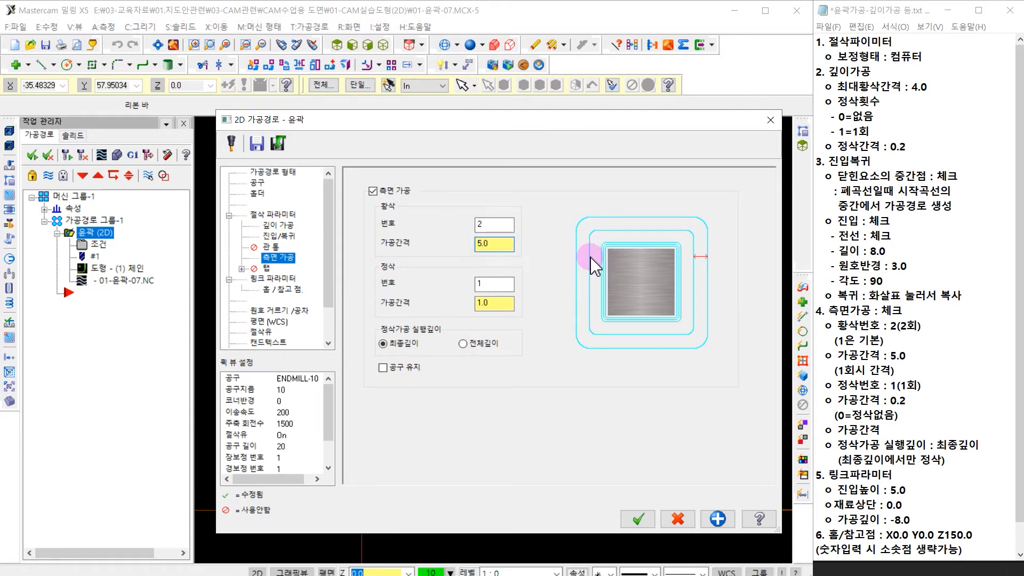
{"action": "key", "text": "ctrl+2"}
{"action": "mouse_move", "coordinate": [577, 283]}
{"action": "left_mouse_down"}
{"action": "mouse_move", "coordinate": [580, 265]}
{"action": "mouse_move", "coordinate": [585, 289]}
{"action": "mouse_move", "coordinate": [591, 275]}
{"action": "mouse_move", "coordinate": [610, 274]}
{"action": "left_mouse_up"}
Set the spacing (가공간격) of the side machining finish (정삭) pass to 0.15.
{"action": "left_click", "coordinate": [491, 284]}
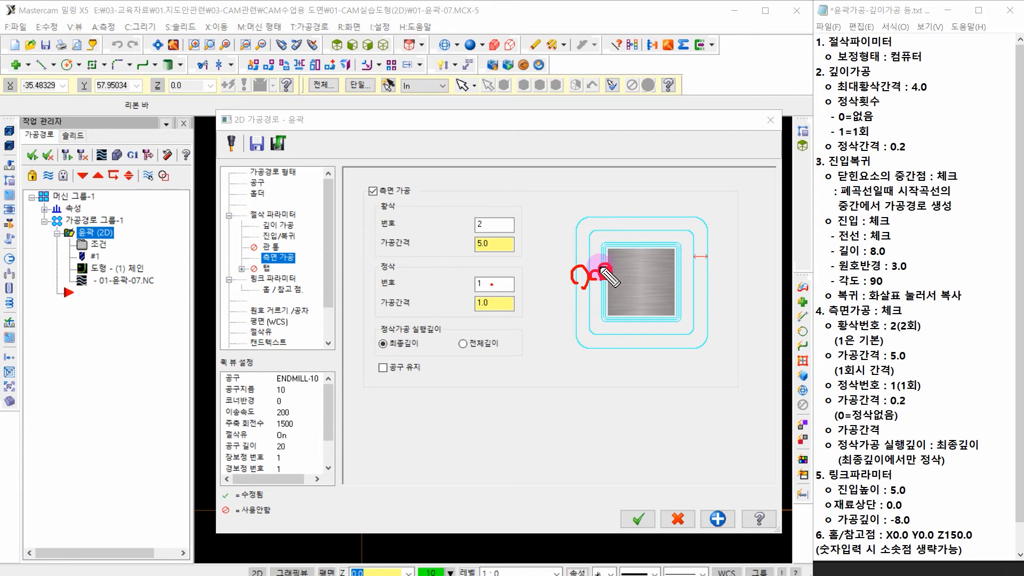
{"action": "key", "text": "Escape"}
{"action": "double_click", "coordinate": [496, 284]}
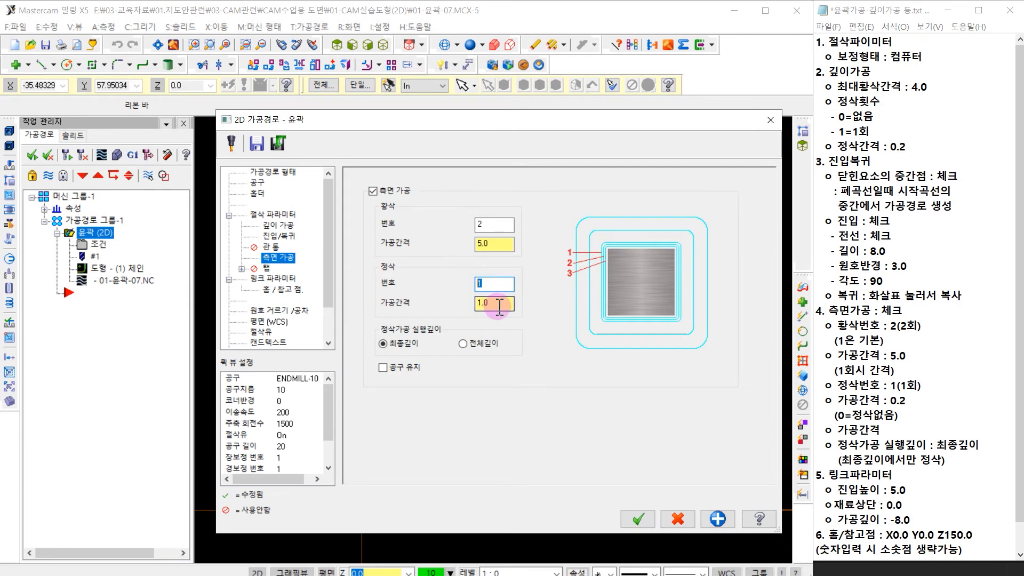
{"action": "double_click", "coordinate": [498, 304]}
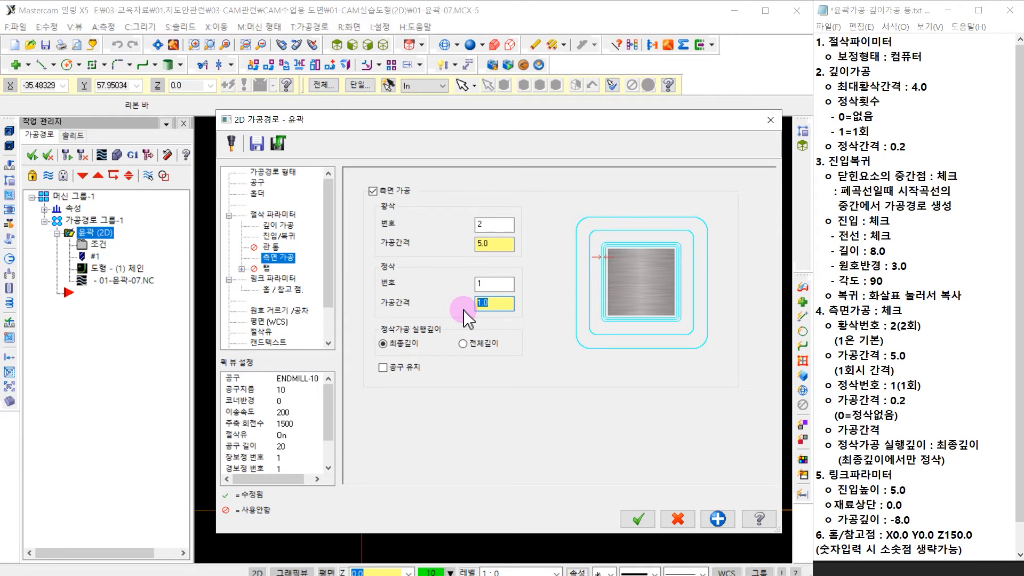
{"action": "type", "text": "0.15"}
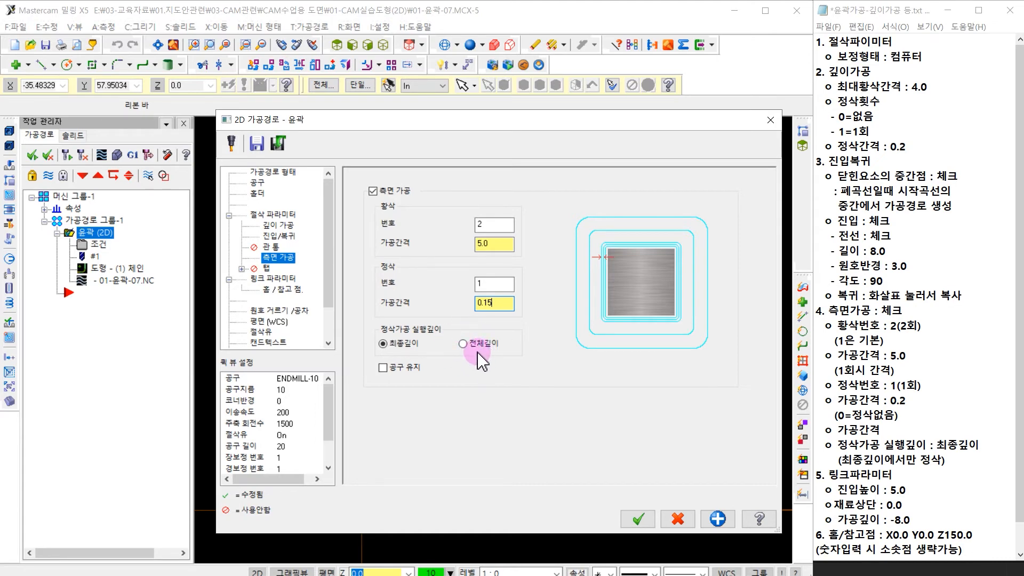
Review the depth cut (깊이 가공) settings for maximum rough step, finish pass count and finish step.
{"action": "left_click", "coordinate": [279, 225]}
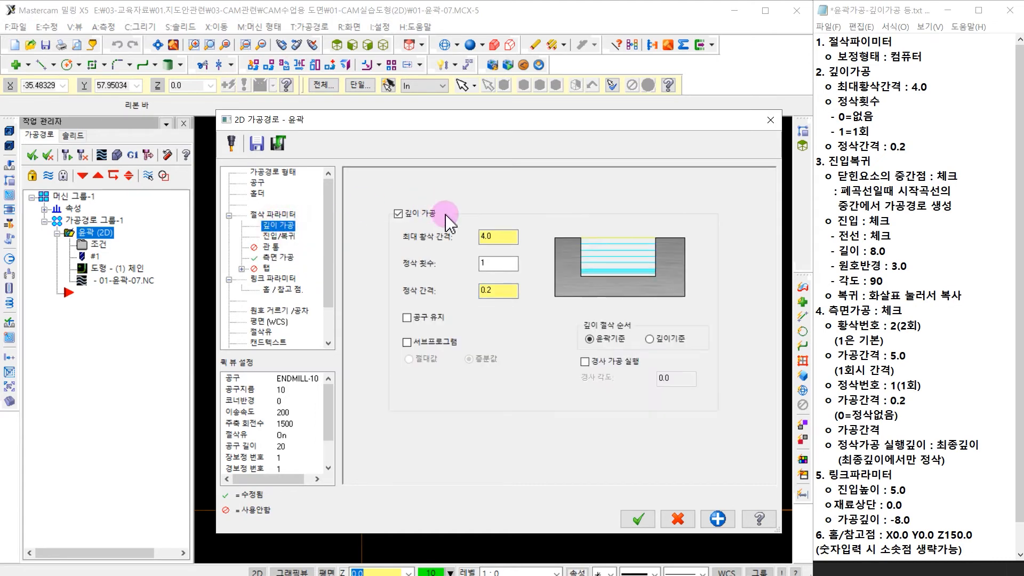
{"action": "double_click", "coordinate": [503, 237]}
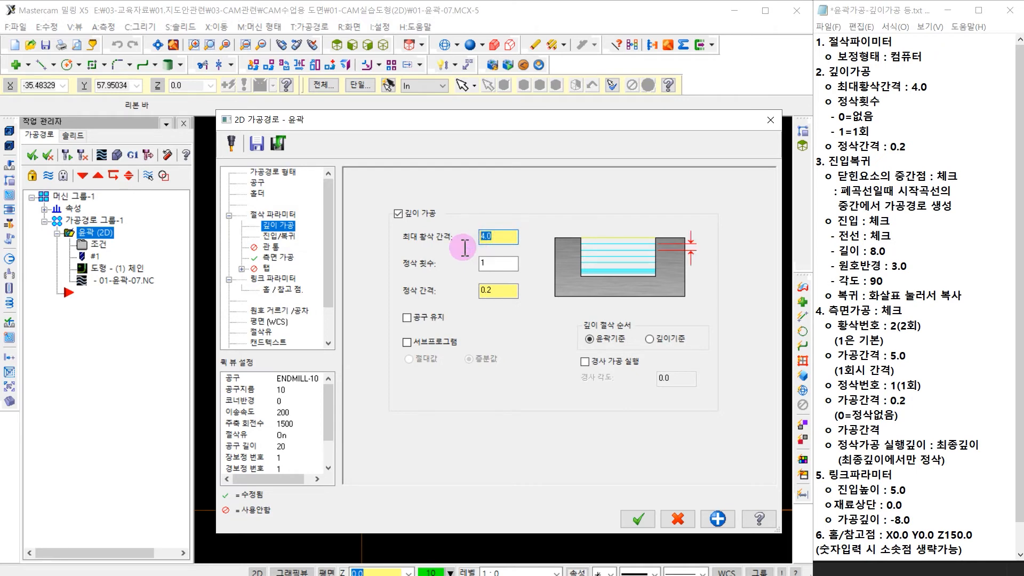
{"action": "left_click", "coordinate": [502, 234]}
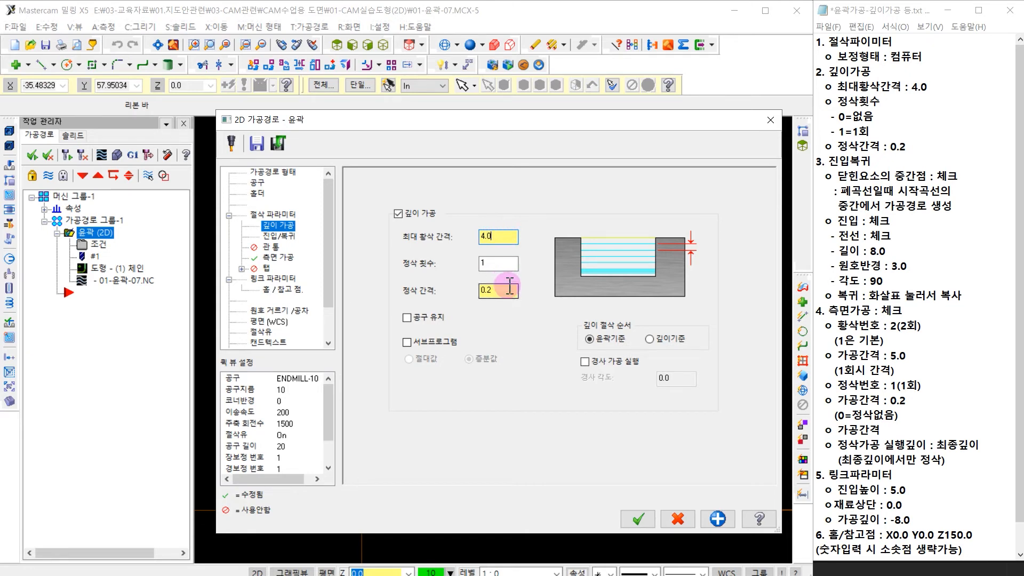
{"action": "left_click_drag", "start_coordinate": [501, 292], "coordinate": [478, 289]}
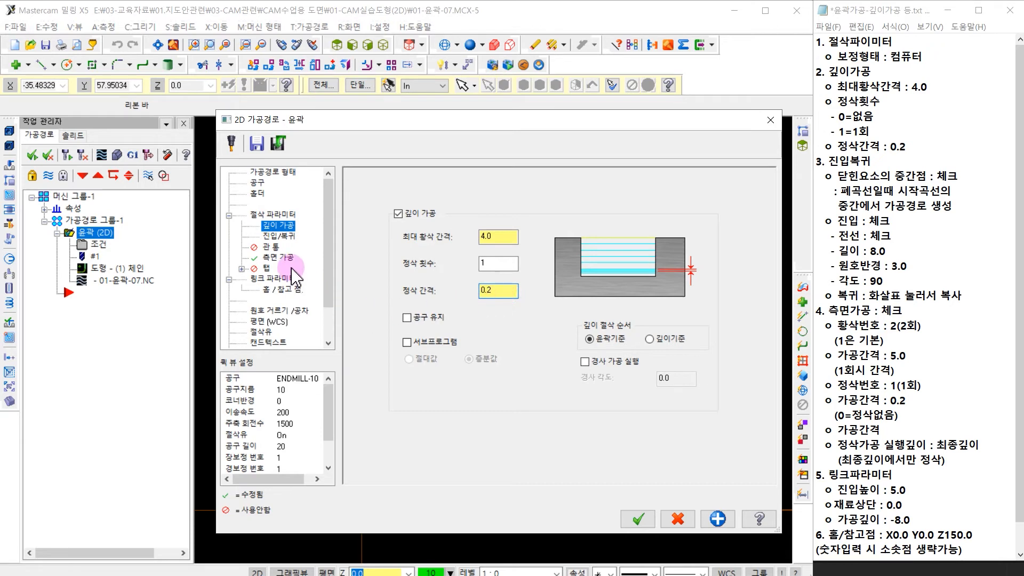
Compare the all-depths (전체깊이) option for the side machining finish pass with final depth (최종깊이), leaving final depth selected.
{"action": "left_click", "coordinate": [287, 260]}
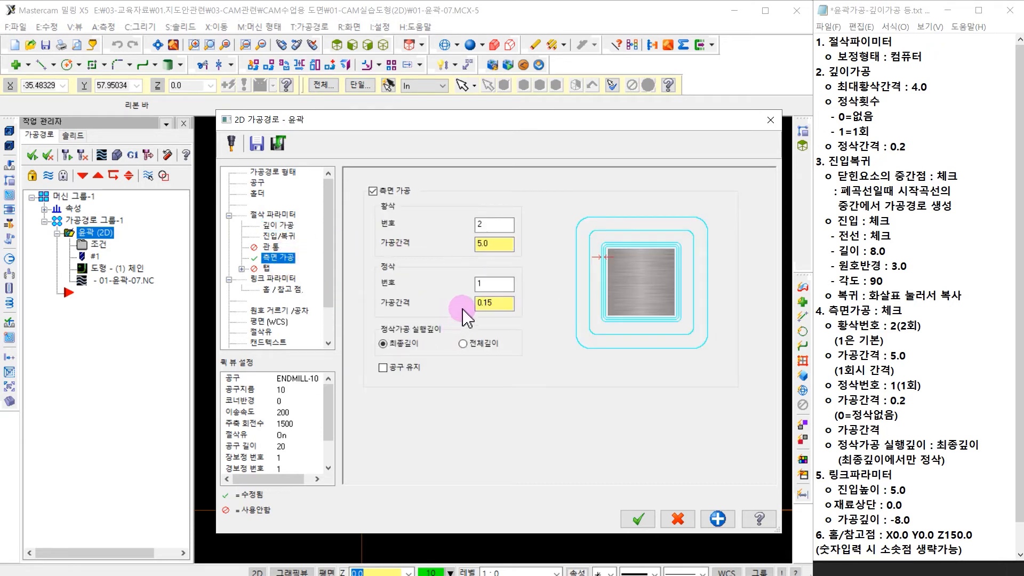
{"action": "left_click", "coordinate": [462, 344]}
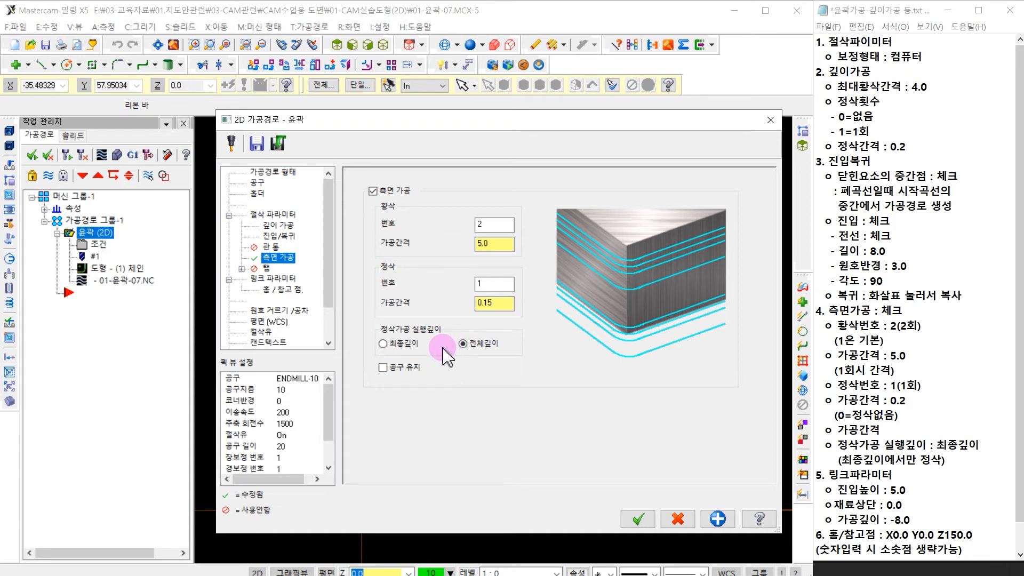
{"action": "left_click", "coordinate": [387, 344]}
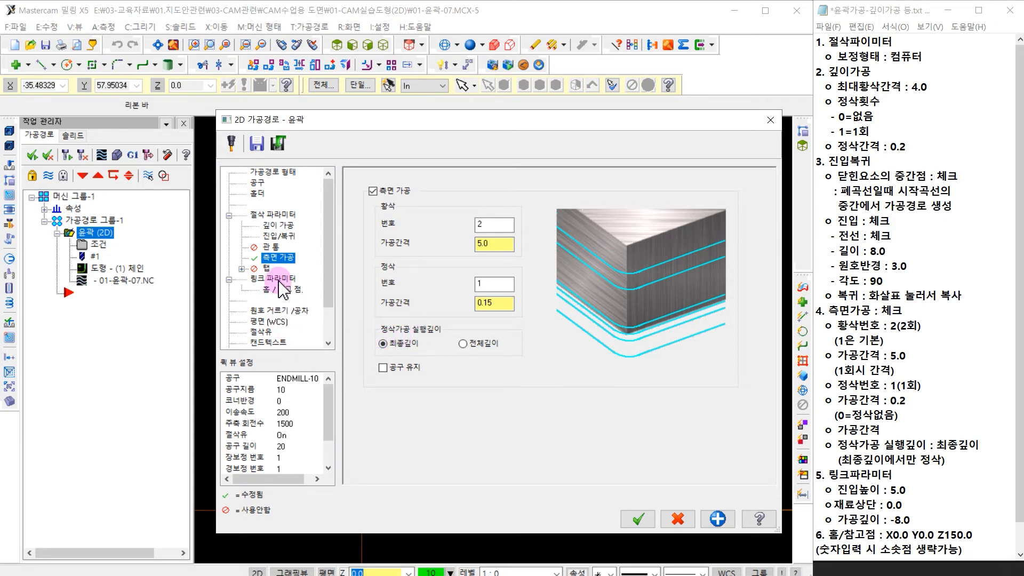
Review the feed height, top of stock and depth in the linking parameters, and the home position coordinates.
{"action": "left_click", "coordinate": [281, 279]}
{"action": "double_click", "coordinate": [576, 319]}
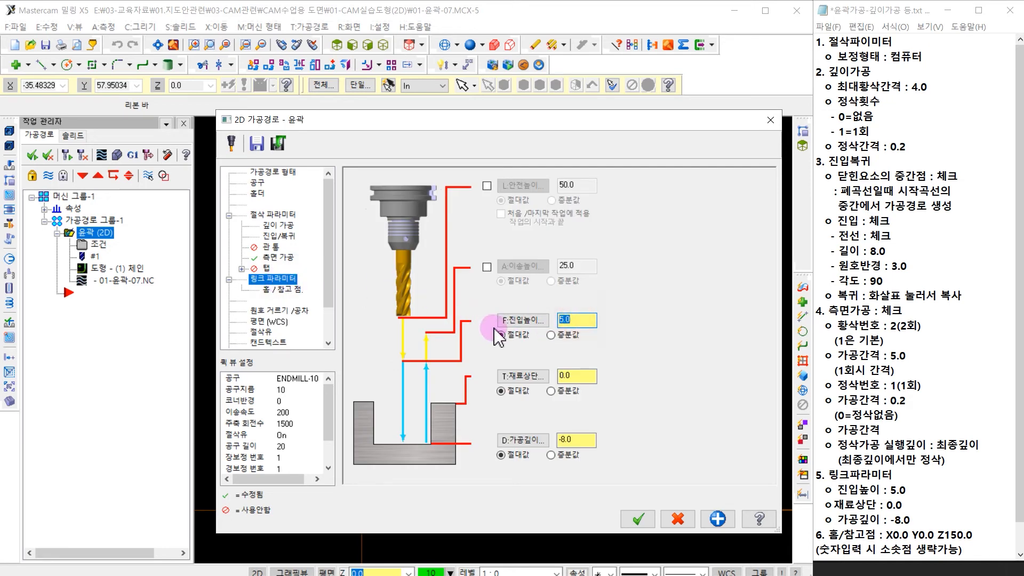
{"action": "double_click", "coordinate": [576, 375]}
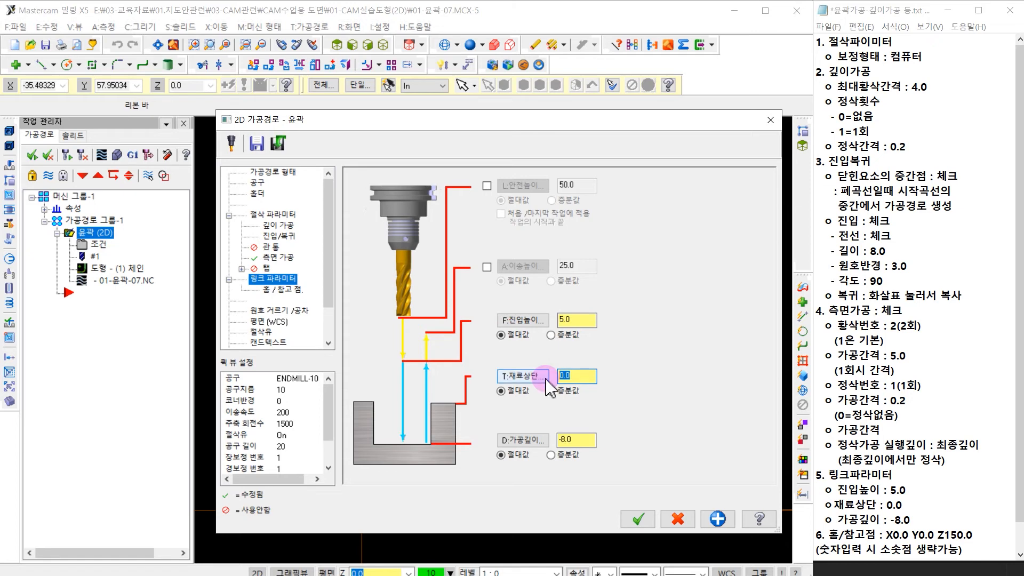
{"action": "double_click", "coordinate": [576, 439]}
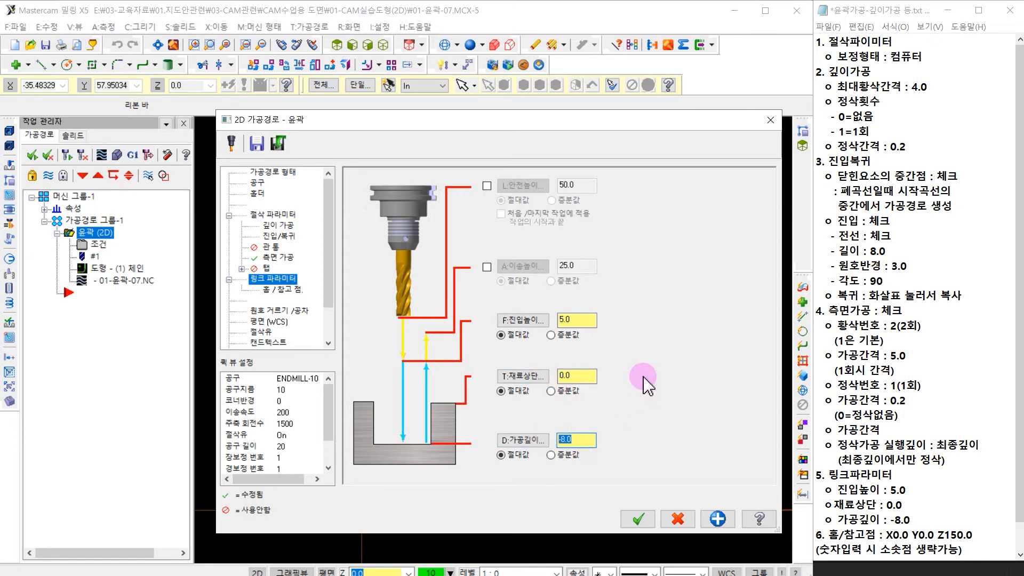
{"action": "left_click", "coordinate": [291, 291]}
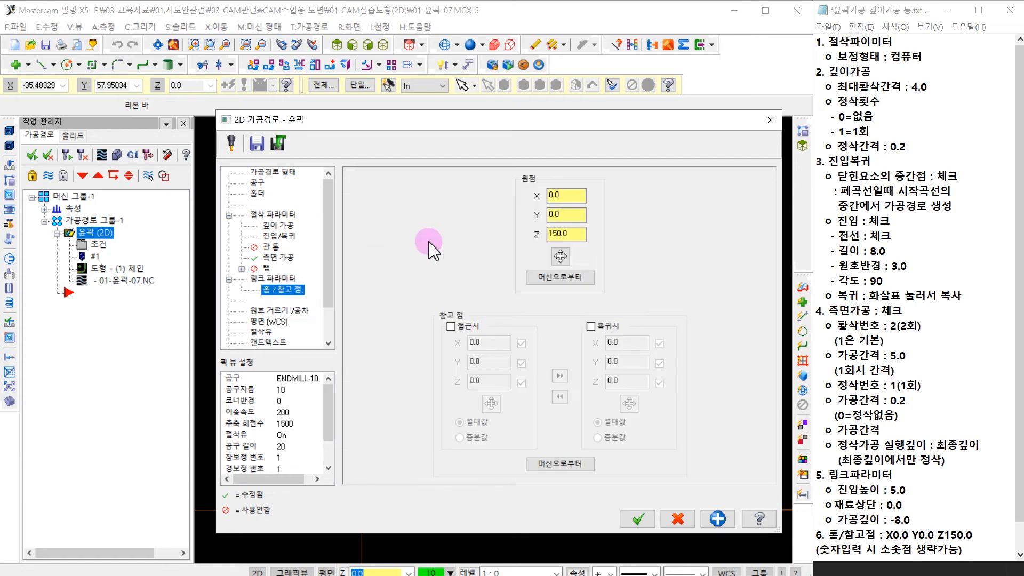
{"action": "left_click", "coordinate": [562, 213]}
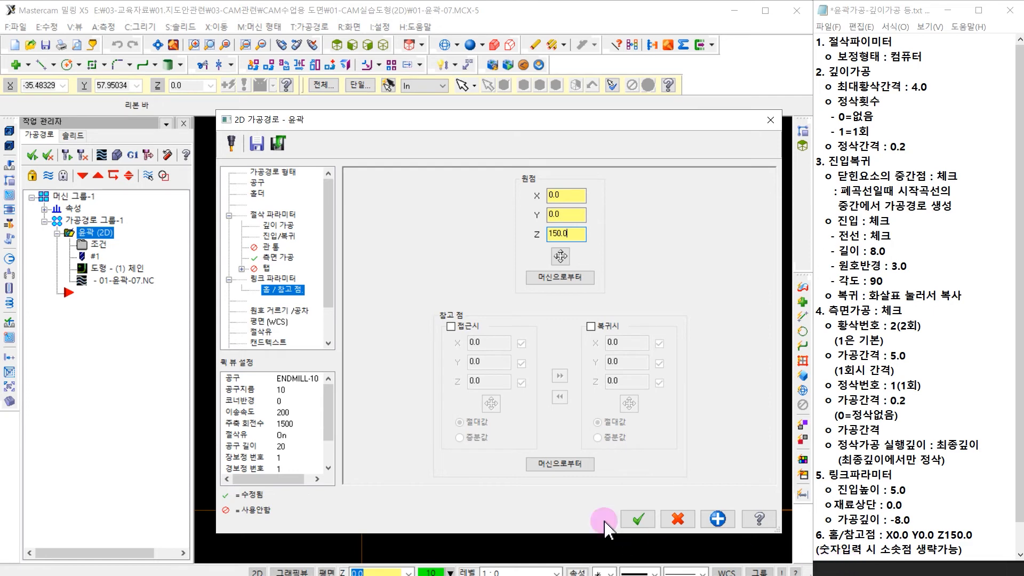
Set the Flood coolant to On and accept the contour toolpath parameters.
{"action": "left_click", "coordinate": [267, 332]}
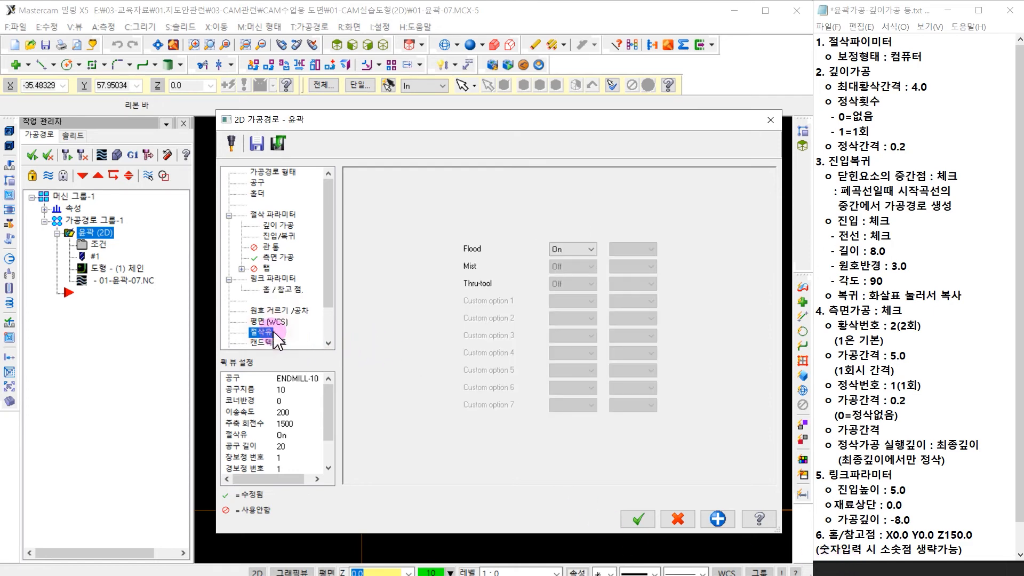
{"action": "left_click", "coordinate": [591, 250]}
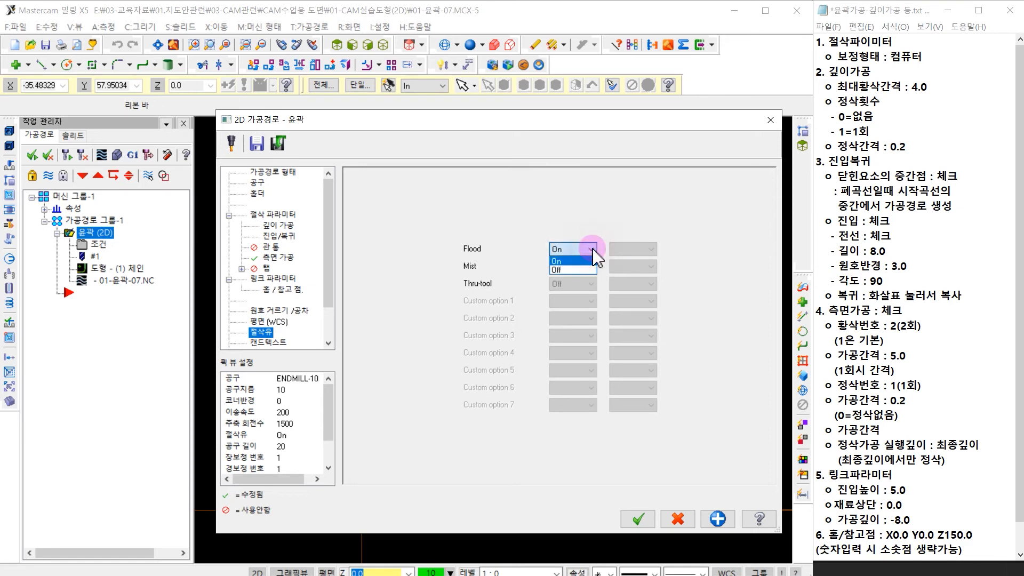
{"action": "left_click", "coordinate": [558, 261]}
{"action": "left_click", "coordinate": [494, 212]}
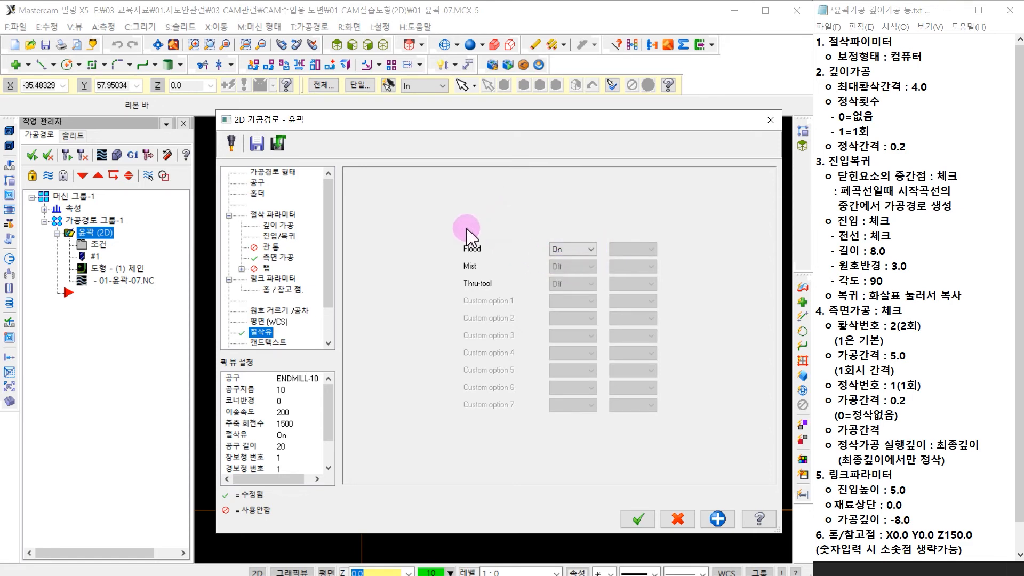
{"action": "left_click", "coordinate": [637, 522]}
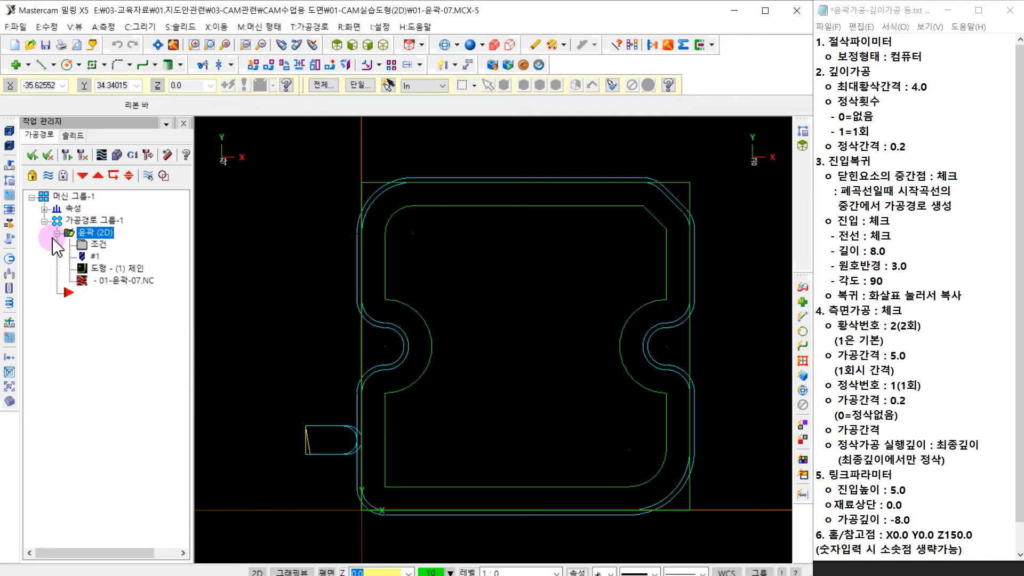
Regenerate the contour (윤곽) toolpath with the changed side machining passes.
{"action": "left_click", "coordinate": [78, 292]}
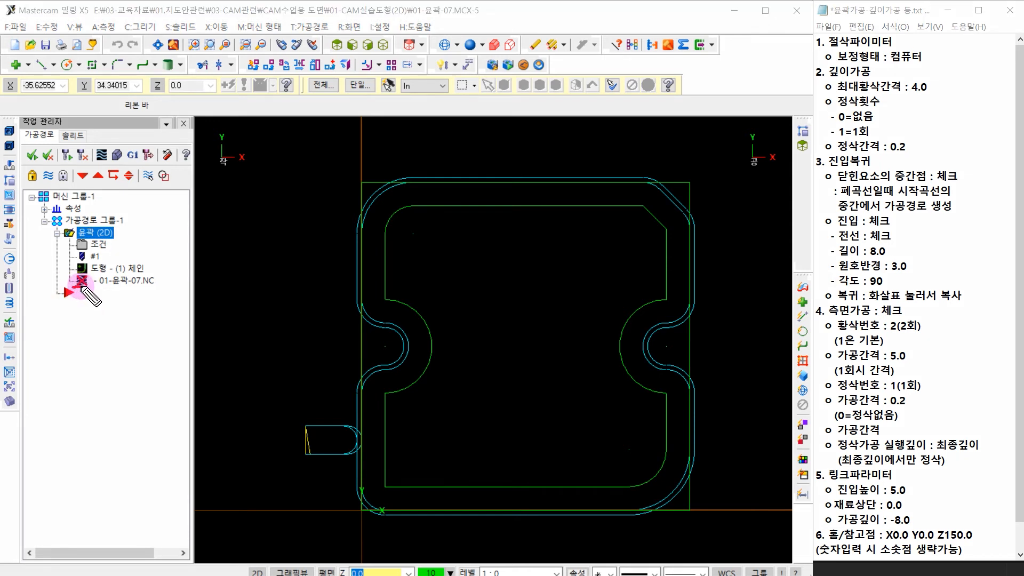
{"action": "mouse_move", "coordinate": [94, 289]}
{"action": "left_mouse_down"}
{"action": "mouse_move", "coordinate": [160, 284]}
{"action": "mouse_move", "coordinate": [162, 275]}
{"action": "mouse_move", "coordinate": [148, 270]}
{"action": "left_mouse_up"}
{"action": "key", "text": "Escape"}
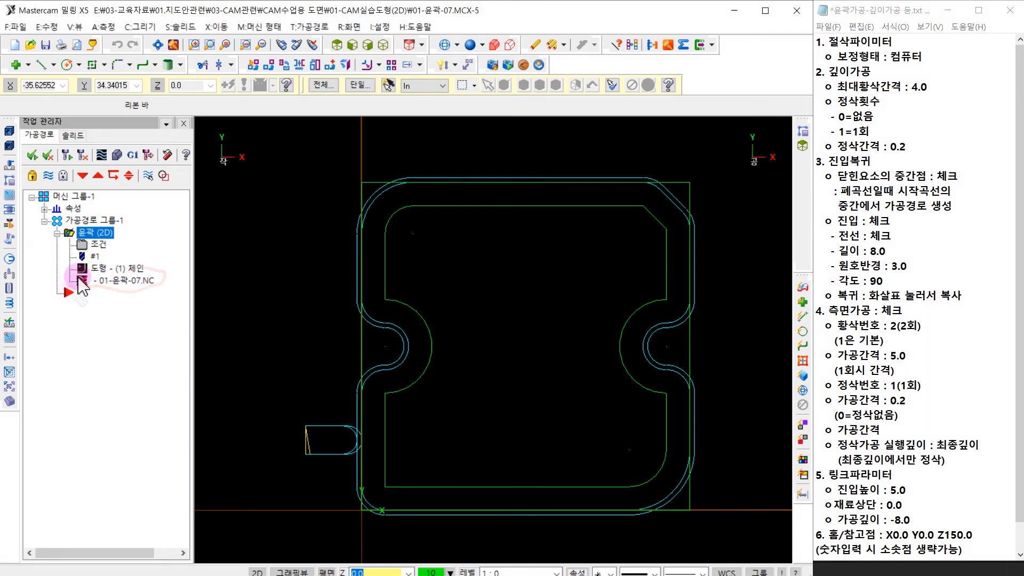
{"action": "left_click", "coordinate": [83, 153]}
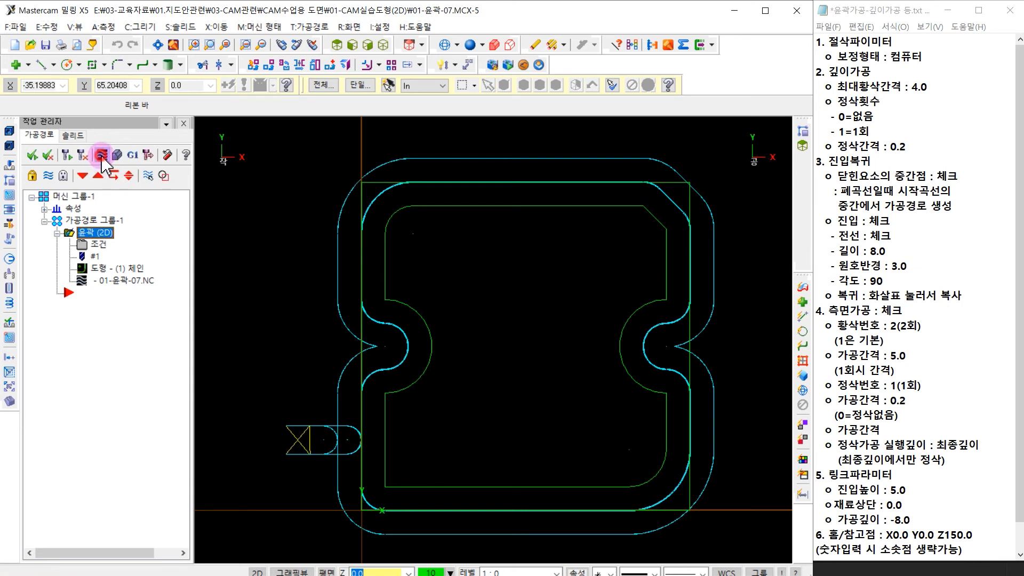
Backplot the contour toolpath to its end, examine the cutter coverage in isometric view and close the backplot.
{"action": "left_click", "coordinate": [101, 154]}
{"action": "left_click_drag", "start_coordinate": [401, 127], "coordinate": [761, 115]}
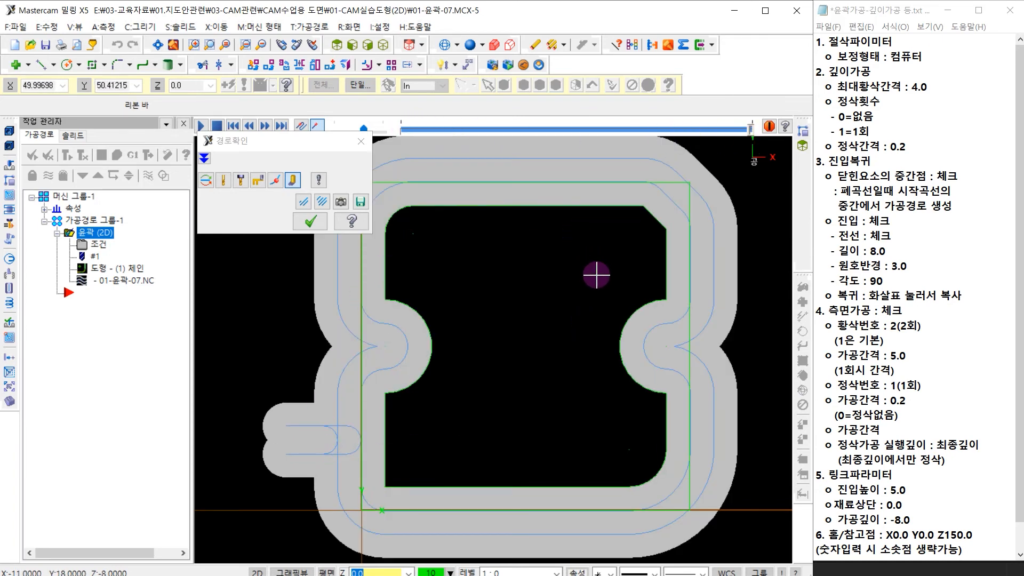
{"action": "right_click", "coordinate": [544, 258]}
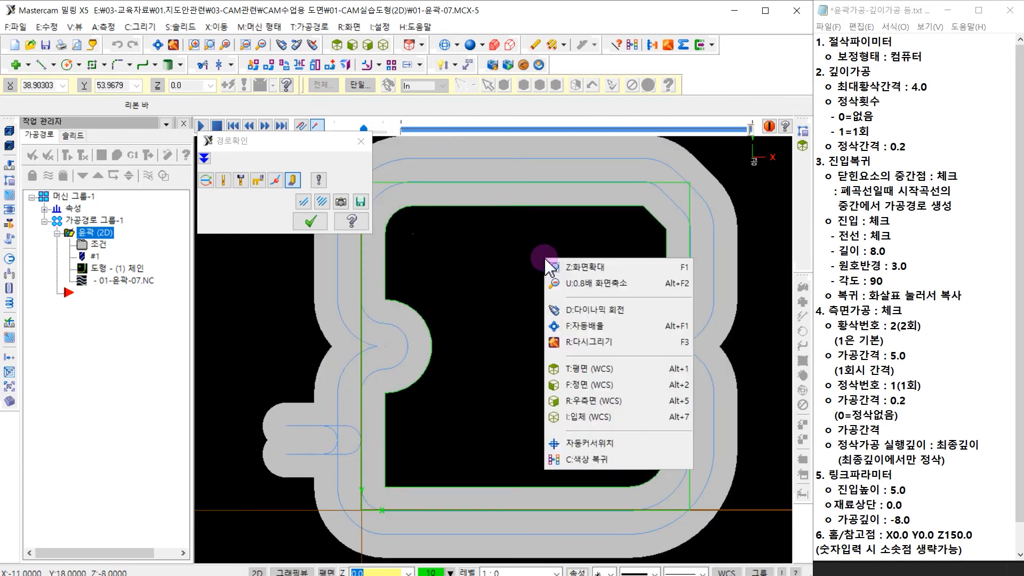
{"action": "left_click", "coordinate": [601, 417]}
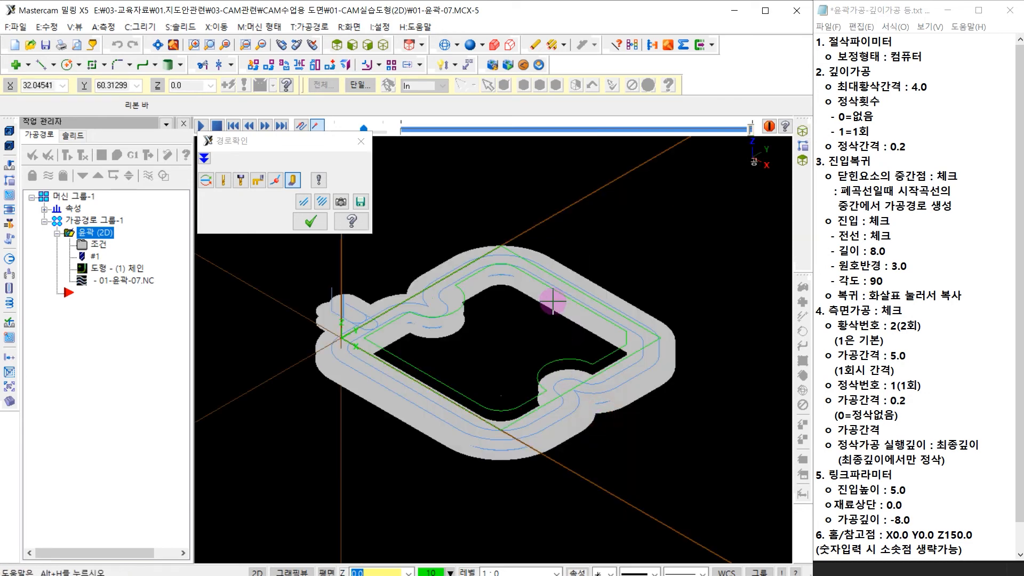
{"action": "scroll", "coordinate": [558, 302], "scroll_direction": "down", "scroll_amount": 3}
{"action": "scroll", "coordinate": [553, 413], "scroll_direction": "up", "scroll_amount": 5}
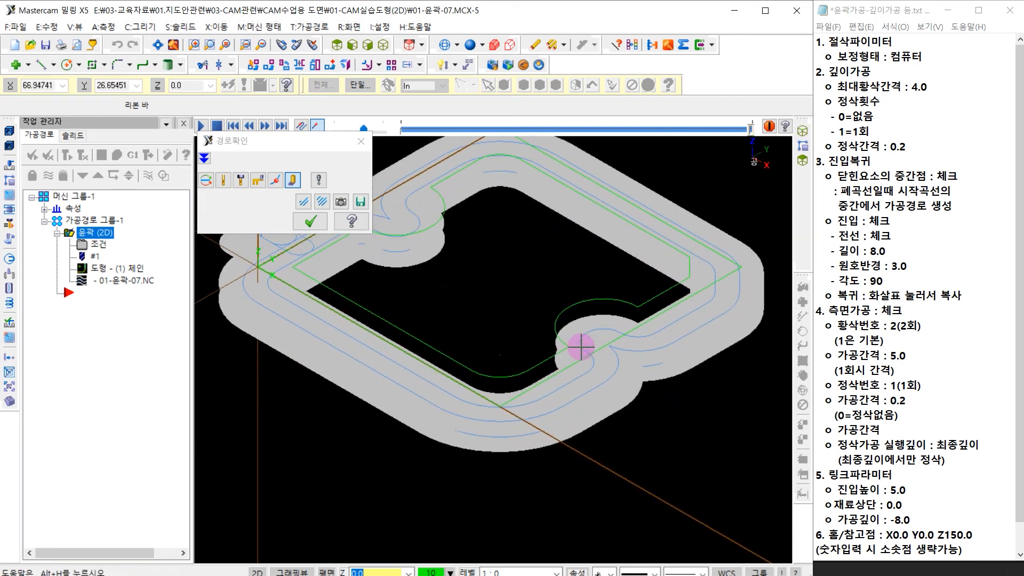
{"action": "scroll", "coordinate": [560, 281], "scroll_direction": "up", "scroll_amount": 1}
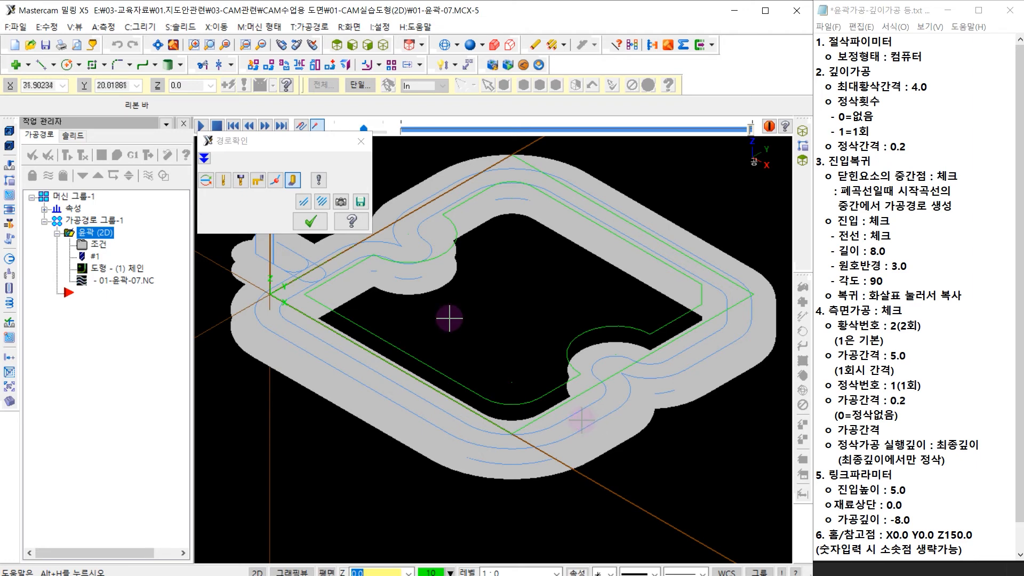
{"action": "left_click", "coordinate": [316, 224]}
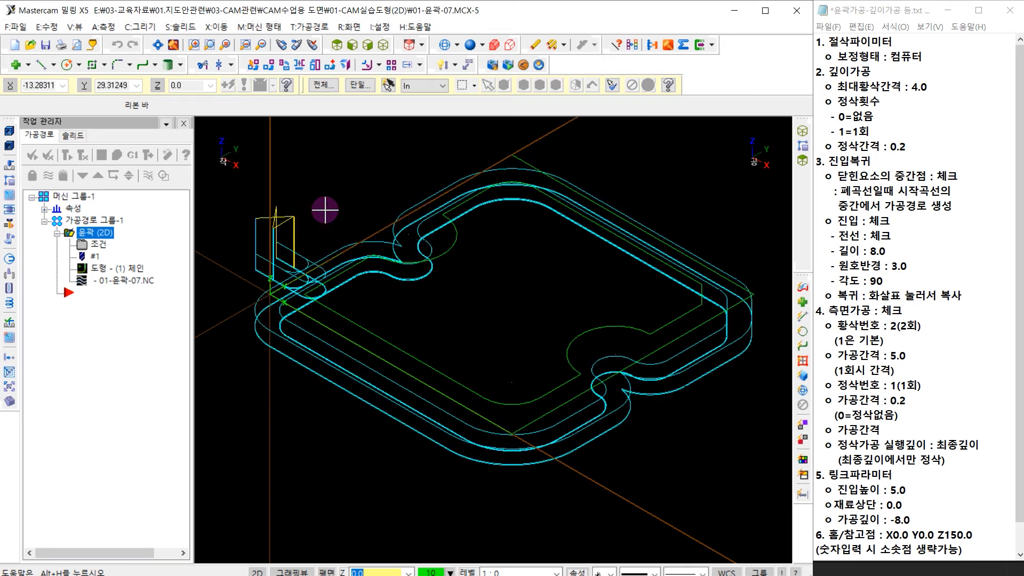
Examine the spacing of the contour's depth passes in a front view, and return to the top view.
{"action": "scroll", "coordinate": [541, 394], "scroll_direction": "up", "scroll_amount": 2}
{"action": "key", "text": "alt+1"}
{"action": "scroll", "coordinate": [640, 309], "scroll_direction": "up", "scroll_amount": 2}
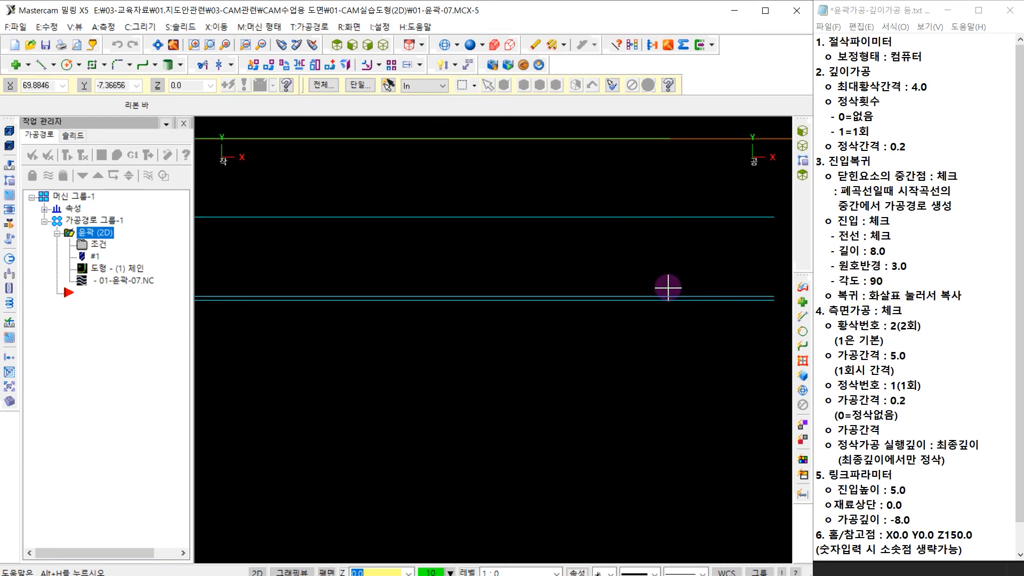
{"action": "scroll", "coordinate": [631, 243], "scroll_direction": "down", "scroll_amount": 4}
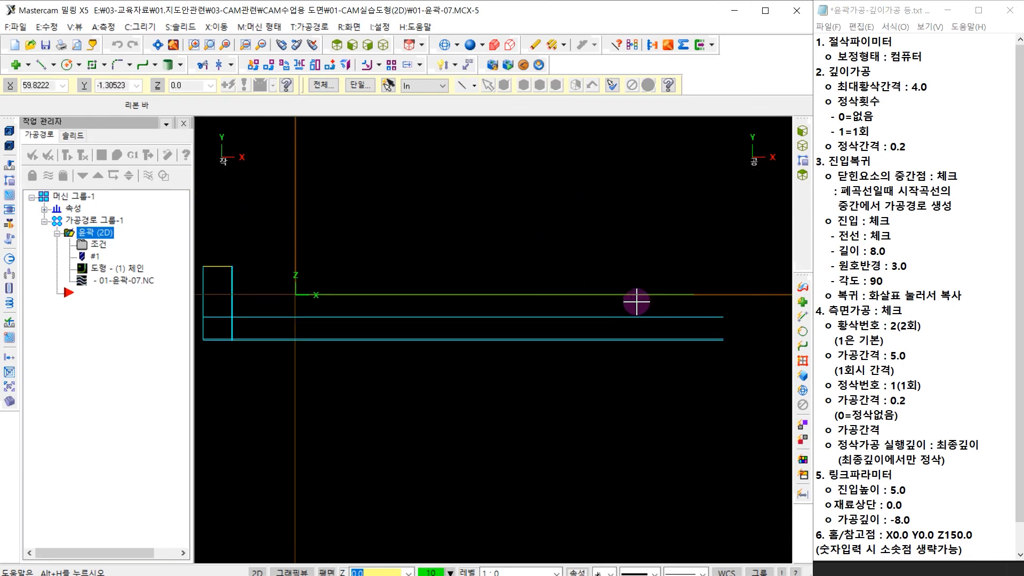
{"action": "right_click", "coordinate": [567, 184]}
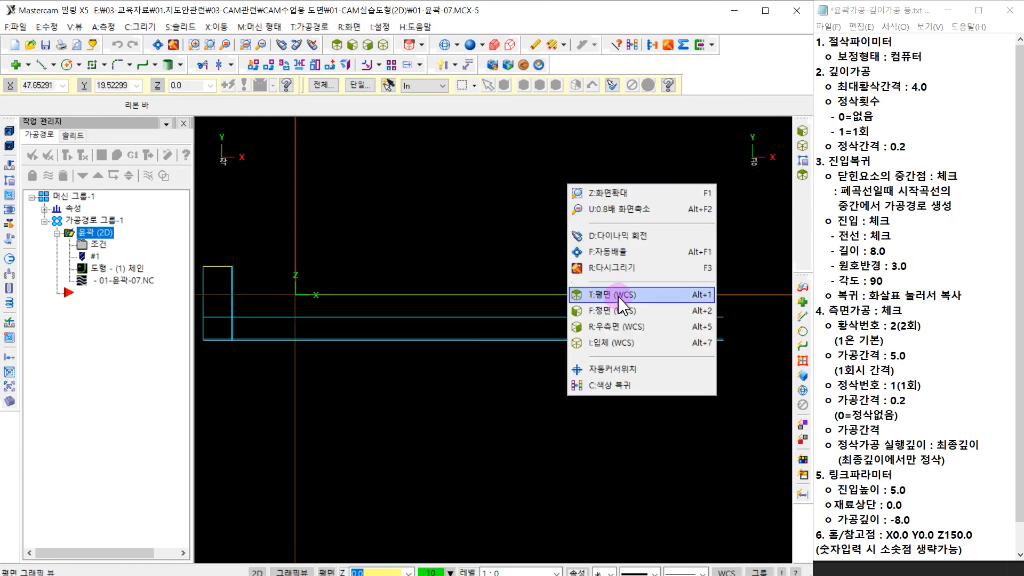
{"action": "left_click", "coordinate": [618, 299]}
{"action": "scroll", "coordinate": [521, 278], "scroll_direction": "down", "scroll_amount": 3}
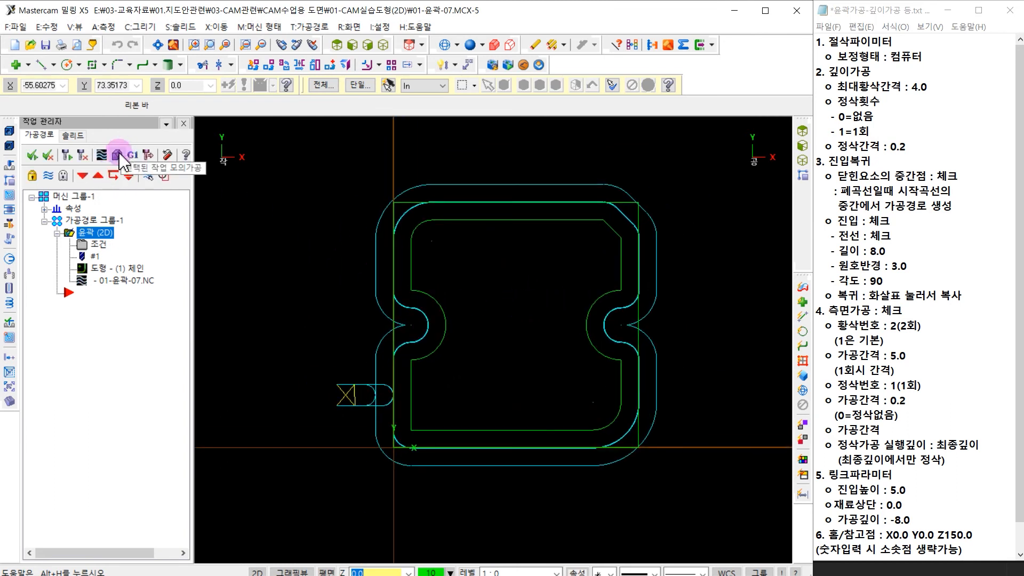
Define the box stock for the solid verification from the contour's two opposite corners, with a minimum Z of -20.
{"action": "left_click", "coordinate": [117, 155]}
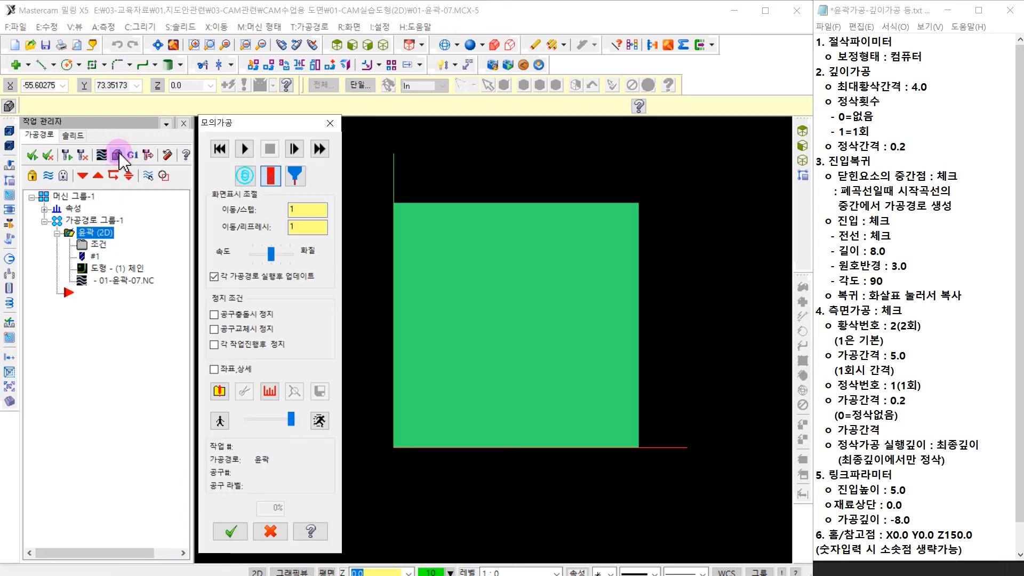
{"action": "left_click", "coordinate": [219, 391]}
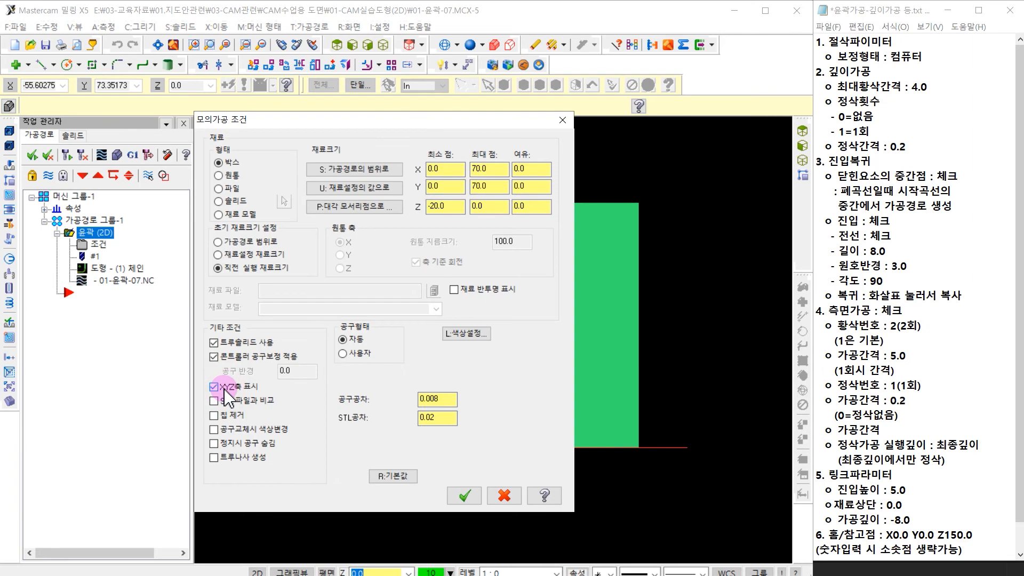
{"action": "left_click", "coordinate": [336, 207]}
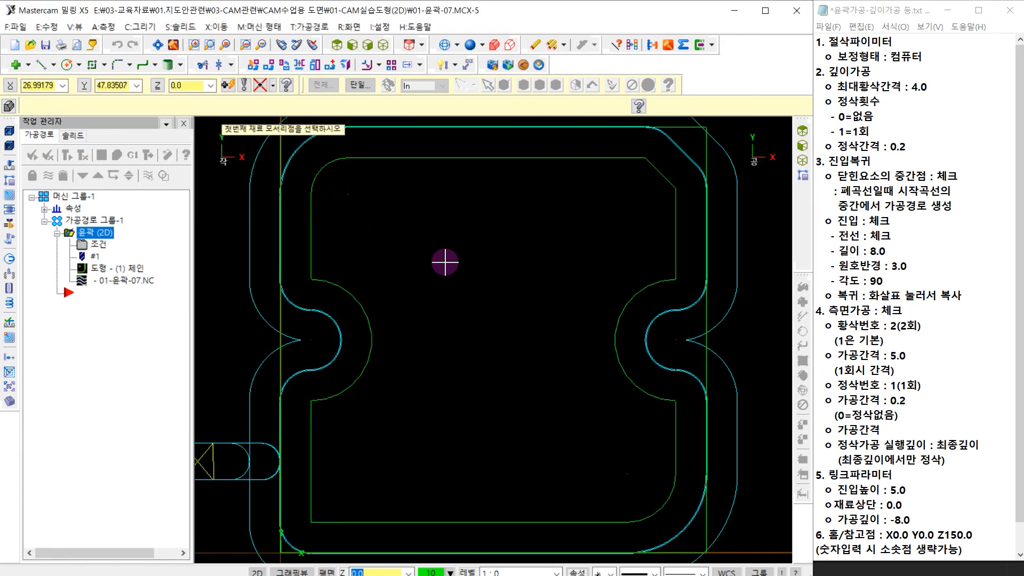
{"action": "scroll", "coordinate": [444, 262], "scroll_direction": "down", "scroll_amount": 1}
{"action": "left_click", "coordinate": [650, 155]}
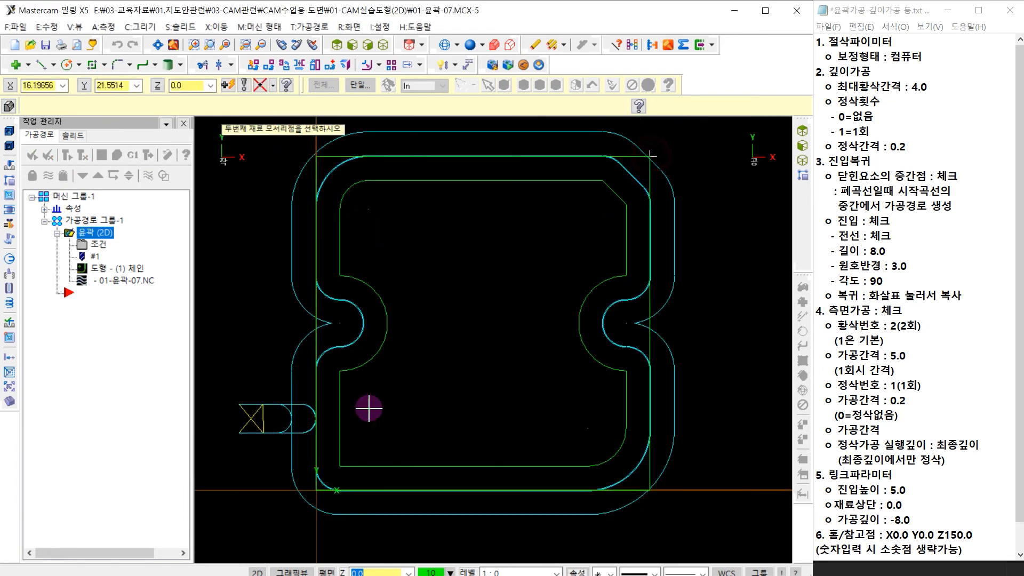
{"action": "left_click", "coordinate": [316, 490]}
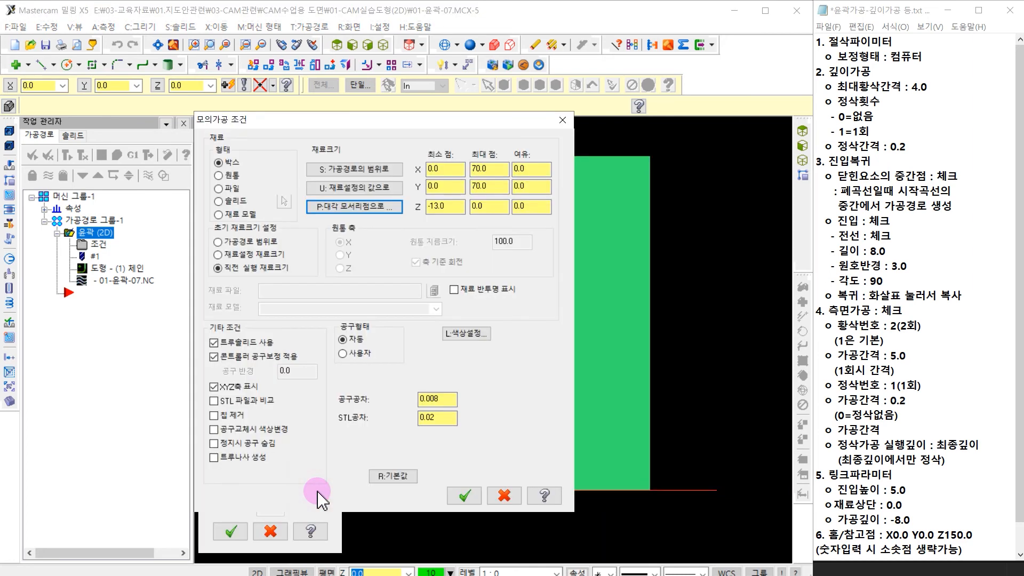
{"action": "double_click", "coordinate": [452, 208]}
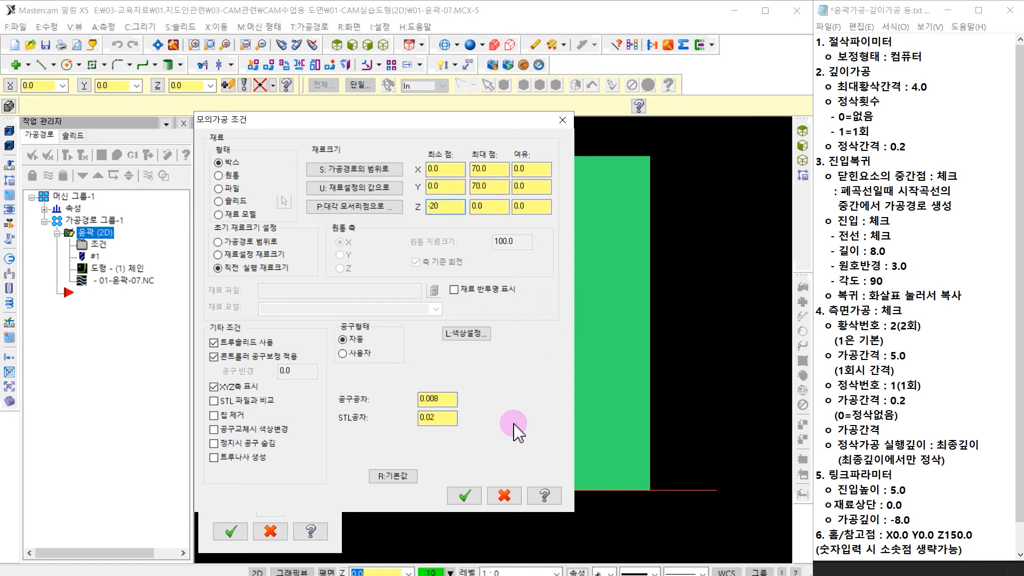
{"action": "left_click", "coordinate": [465, 495]}
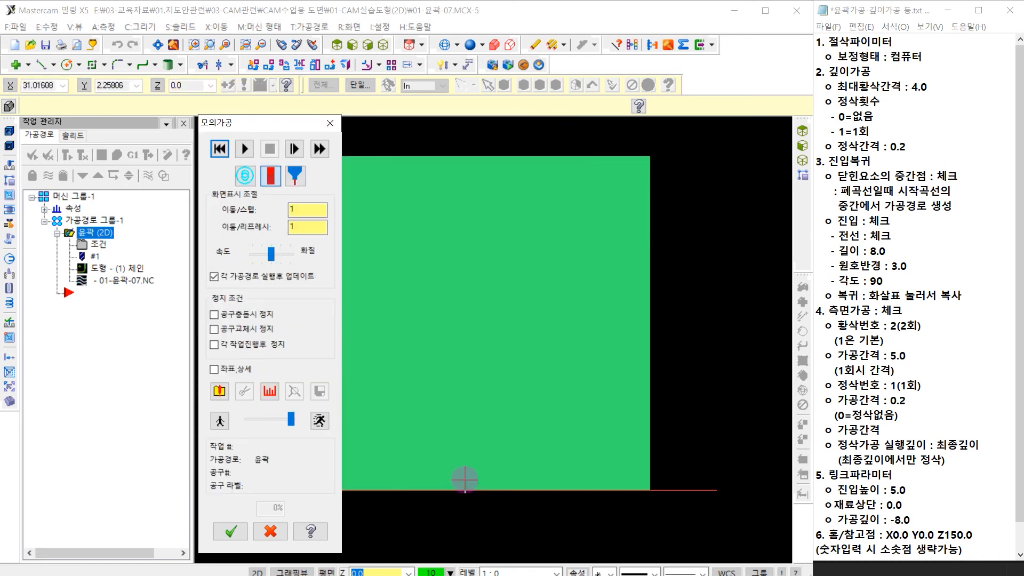
Run the machining verification of the contour toolpath to its end in isometric view.
{"action": "right_click", "coordinate": [522, 270]}
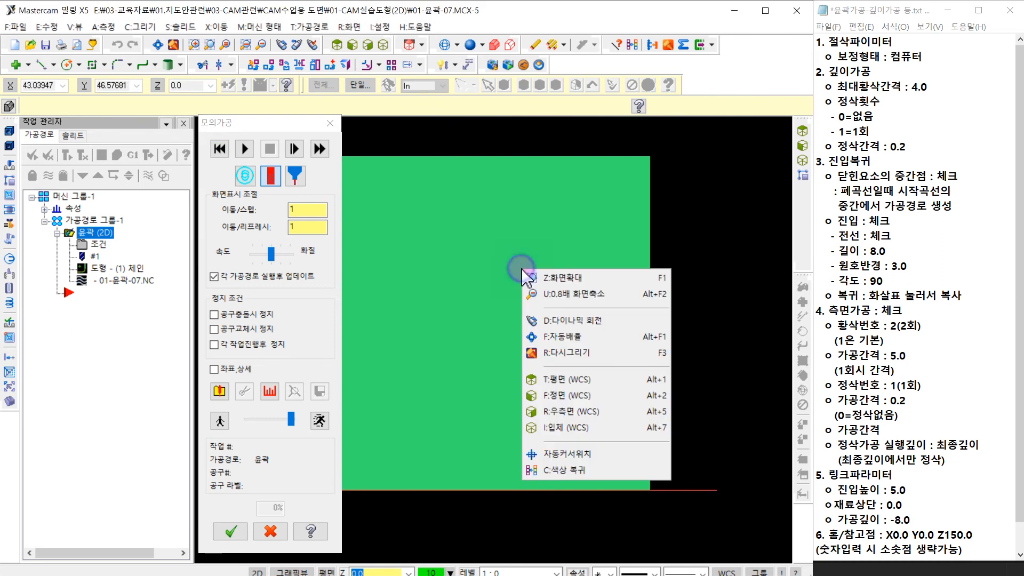
{"action": "left_click", "coordinate": [563, 427]}
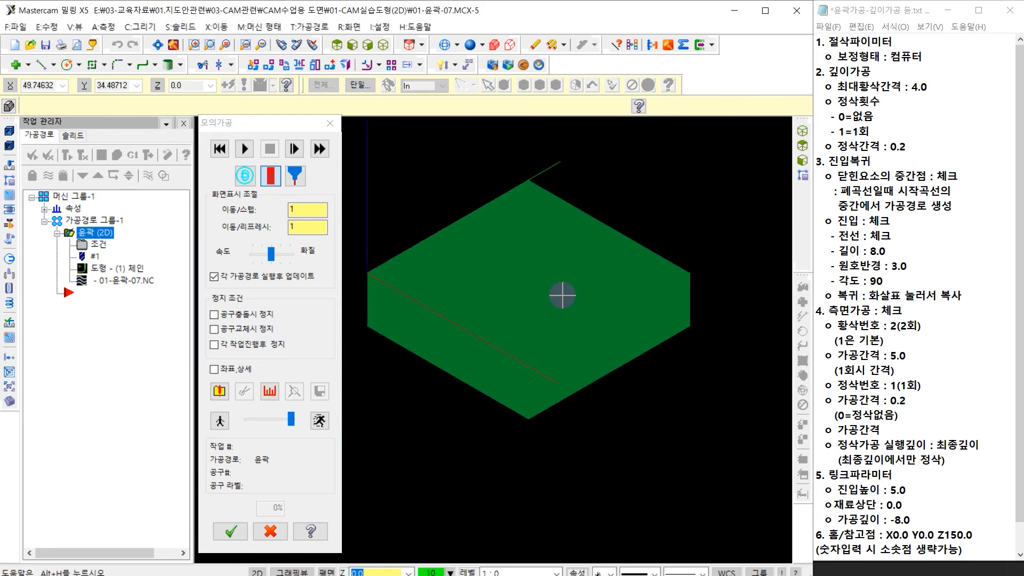
{"action": "left_click", "coordinate": [245, 149]}
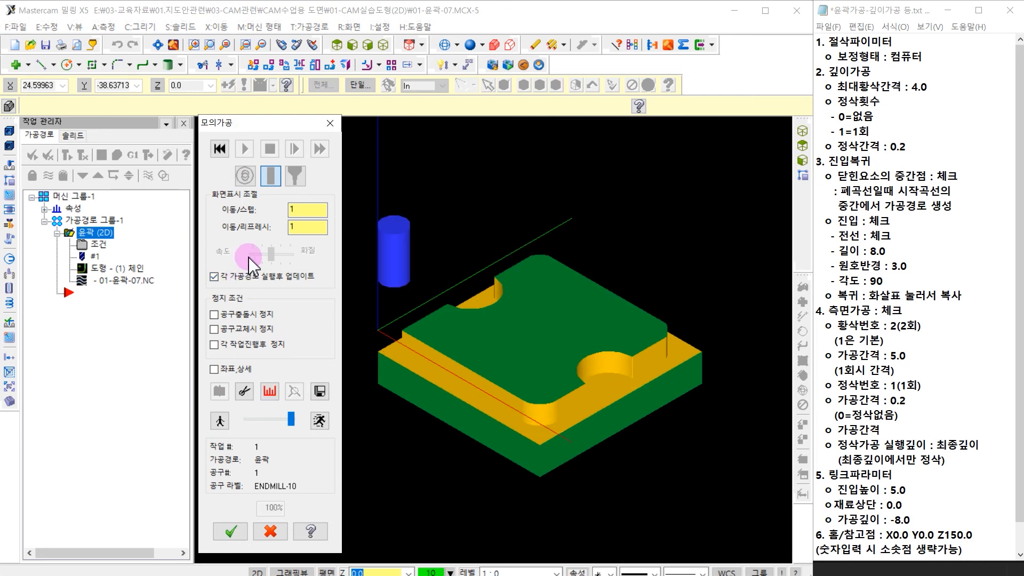
Restart the verification at a slower playback speed, watch the depth and side passes being cut, and close it.
{"action": "left_click", "coordinate": [220, 149]}
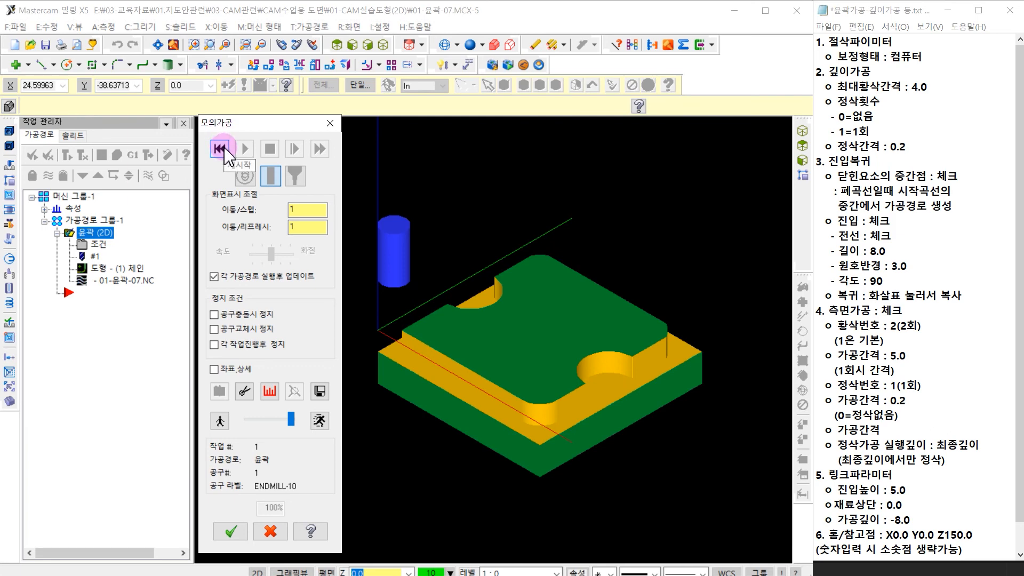
{"action": "left_click_drag", "start_coordinate": [291, 419], "coordinate": [260, 419]}
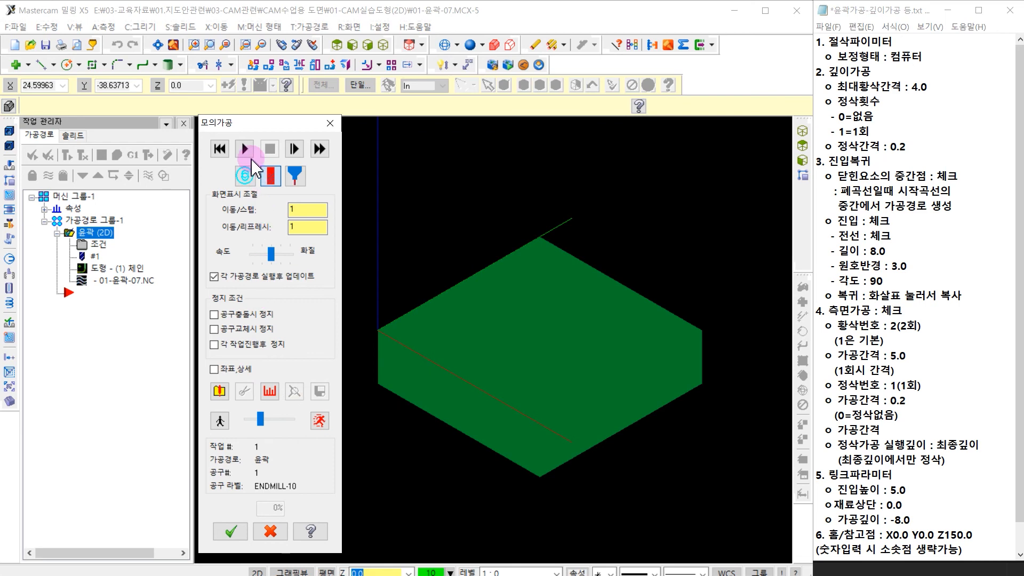
{"action": "left_click", "coordinate": [247, 151]}
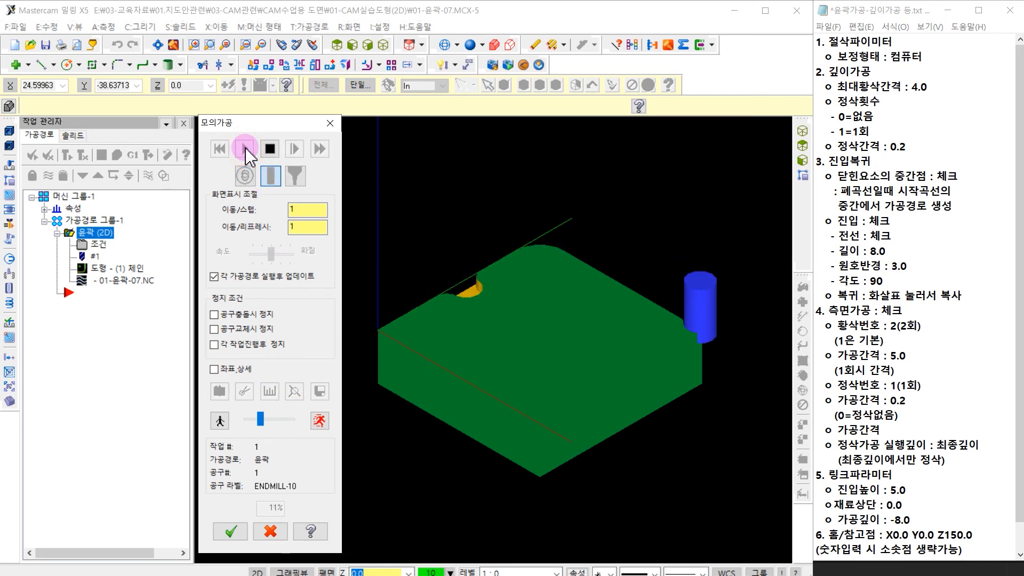
{"action": "mouse_move", "coordinate": [259, 419]}
{"action": "left_mouse_down"}
{"action": "mouse_move", "coordinate": [290, 425]}
{"action": "mouse_move", "coordinate": [247, 434]}
{"action": "left_mouse_up"}
{"action": "left_click", "coordinate": [234, 531]}
Post-process the contour toolpath and save the NC code as 01-윤곽-07.NC in the 01-CAM실습도형(2D) folder.
{"action": "middle_click_drag", "start_coordinate": [638, 242], "coordinate": [602, 260]}
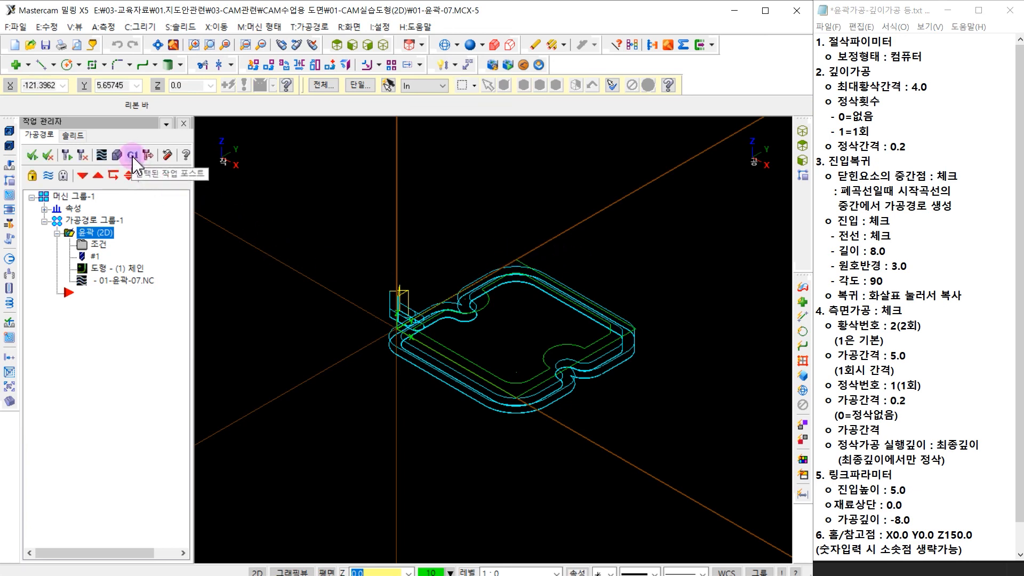
{"action": "left_click", "coordinate": [133, 155]}
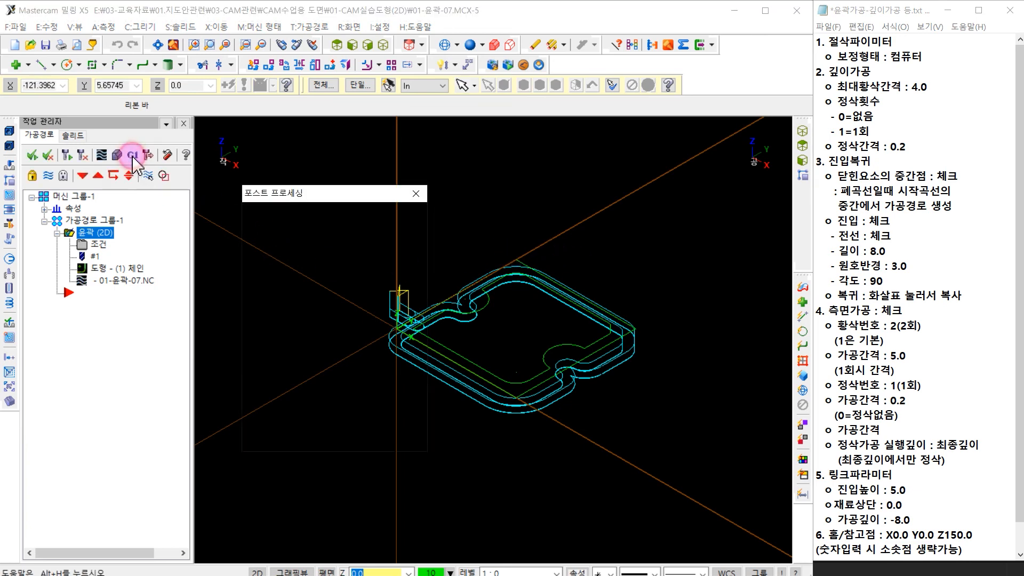
{"action": "left_click", "coordinate": [332, 433]}
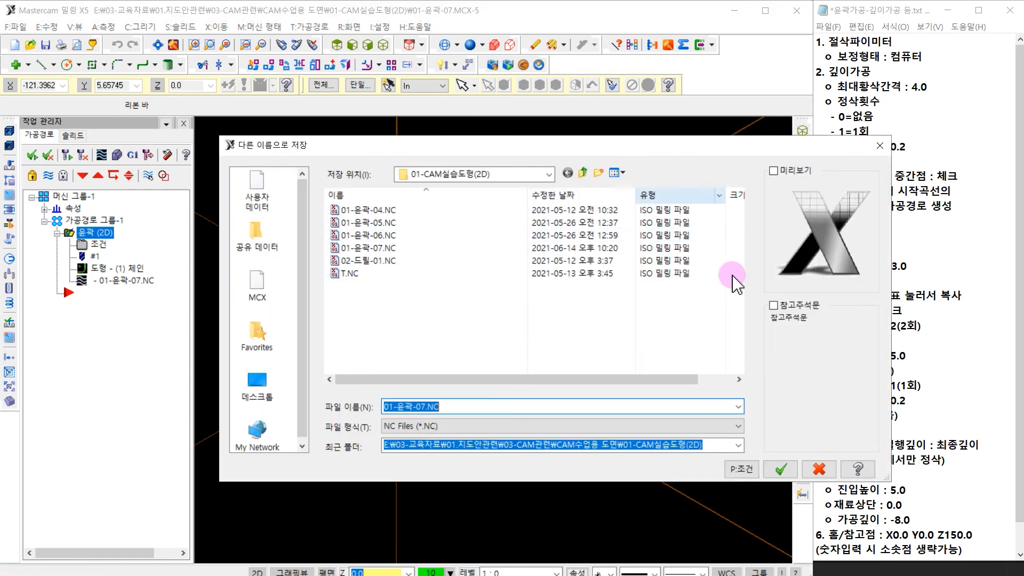
{"action": "left_click", "coordinate": [782, 468]}
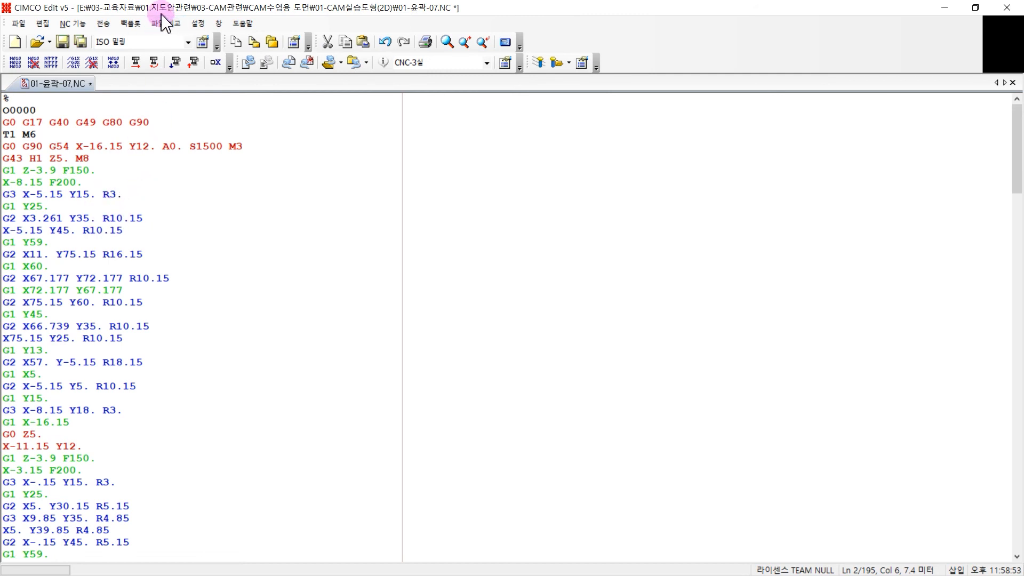
Backplot the posted NC code in CIMCO Edit and set the simulation mode to 애니메이트 / 시작부터 보이기.
{"action": "left_click", "coordinate": [130, 24]}
{"action": "key", "text": "Escape"}
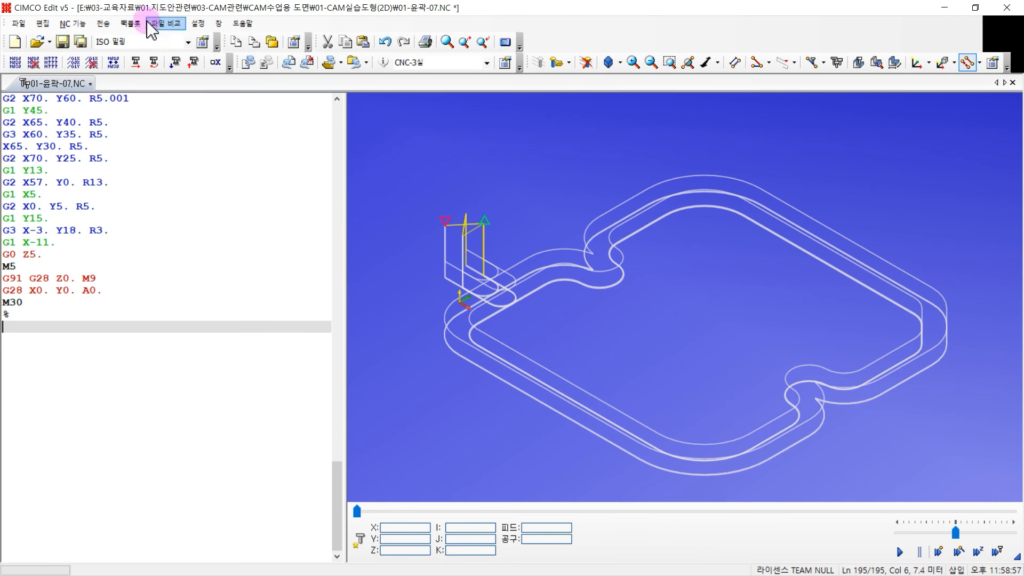
{"action": "left_click", "coordinate": [130, 23]}
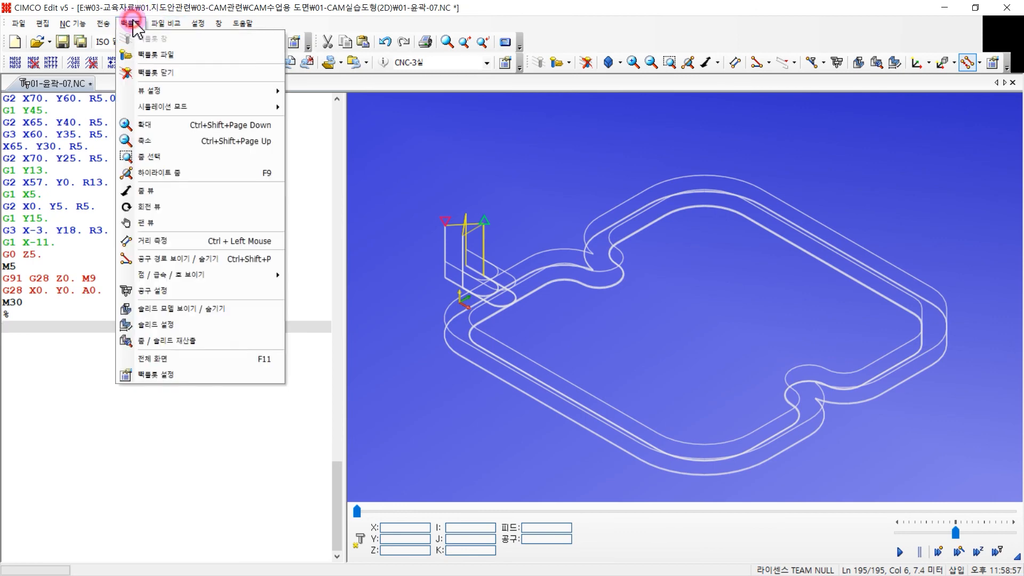
{"action": "mouse_move", "coordinate": [195, 109]}
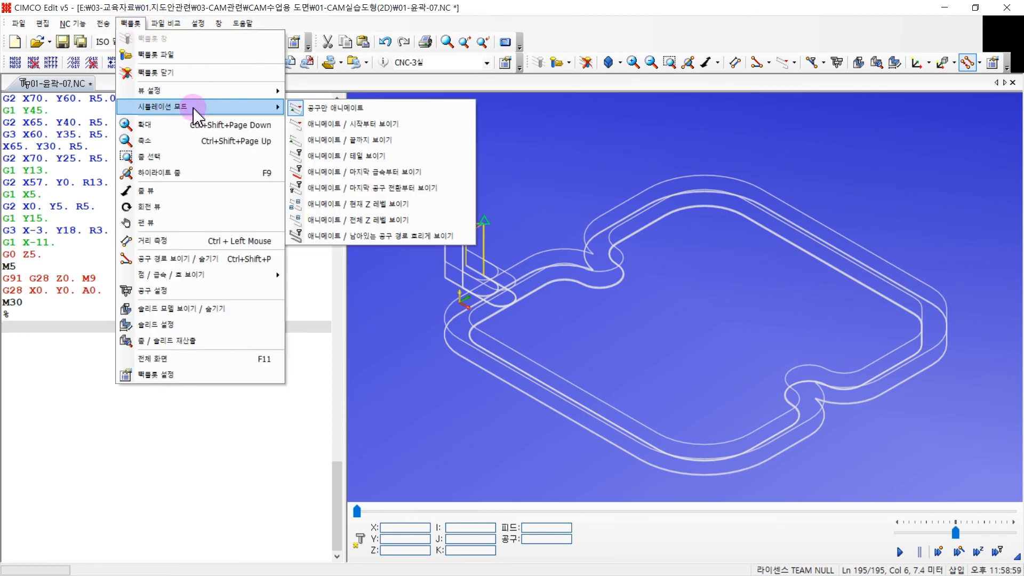
{"action": "left_click", "coordinate": [353, 124]}
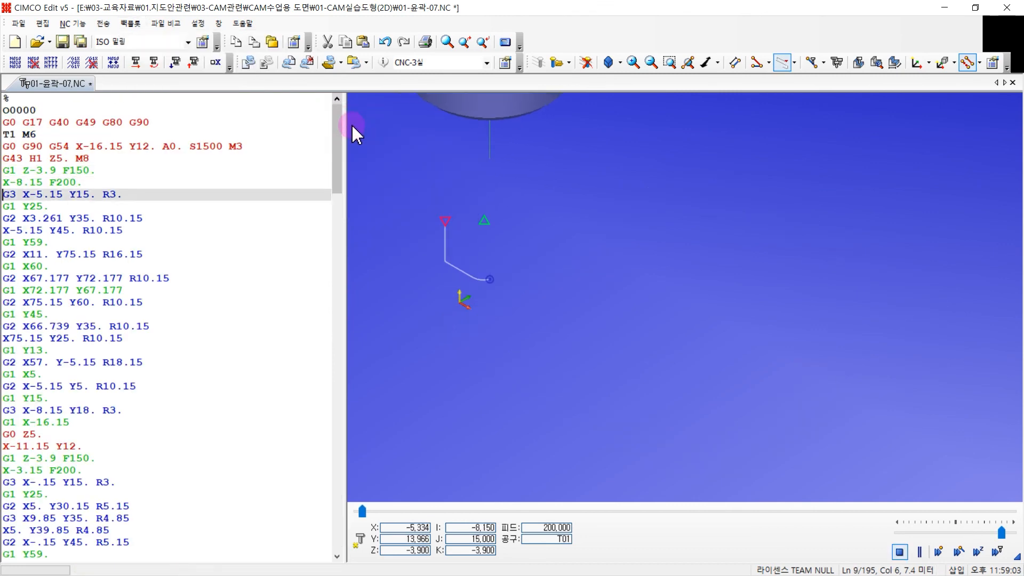
Trace the NC code blocks against the plotted tool motion through to the program end, and close CIMCO Edit to return to Mastercam.
{"action": "left_click", "coordinate": [84, 196]}
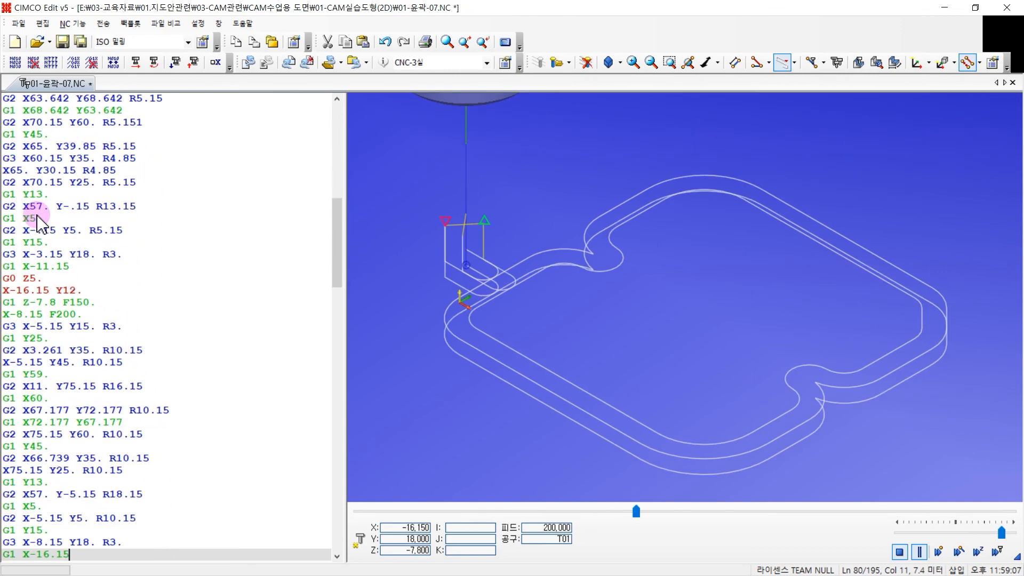
{"action": "key", "text": "Down"}
{"action": "key", "text": "Down"}
{"action": "key", "text": "Down"}
{"action": "key", "text": "Down"}
{"action": "key", "text": "Down"}
{"action": "key", "text": "Up"}
{"action": "key", "text": "Up"}
{"action": "key", "text": "Up"}
{"action": "key", "text": "Up"}
{"action": "key", "text": "Up"}
{"action": "key", "text": "Up"}
{"action": "key", "text": "Up"}
{"action": "key", "text": "Up"}
{"action": "key", "text": "Up"}
{"action": "key", "text": "Up"}
{"action": "key", "text": "Up"}
{"action": "key", "text": "Up"}
{"action": "key", "text": "Up"}
{"action": "key", "text": "Up"}
{"action": "key", "text": "Up"}
{"action": "key", "text": "Up"}
{"action": "key", "text": "Up"}
{"action": "key", "text": "Up"}
{"action": "key", "text": "Up"}
{"action": "key", "text": "Up"}
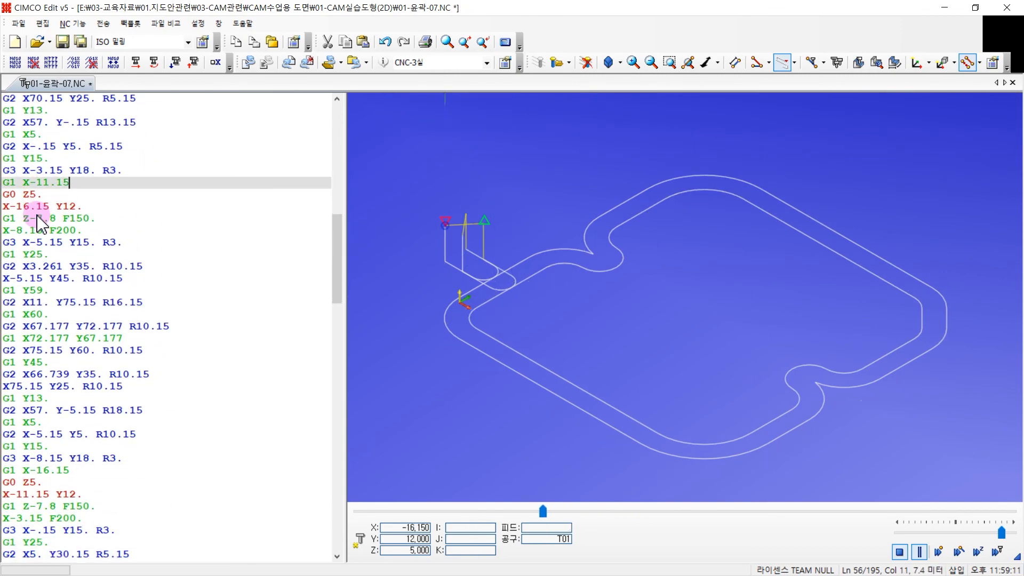
{"action": "key", "text": "Down"}
{"action": "key", "text": "Down"}
{"action": "key", "text": "Down"}
{"action": "key", "text": "Down"}
{"action": "key", "text": "Down"}
{"action": "key", "text": "Down"}
{"action": "key", "text": "Down"}
{"action": "key", "text": "Down"}
{"action": "key", "text": "Down"}
{"action": "key", "text": "Down"}
{"action": "key", "text": "Down"}
{"action": "key", "text": "Down"}
{"action": "key", "text": "Down"}
{"action": "key", "text": "Down"}
{"action": "key", "text": "Down"}
{"action": "key", "text": "Down"}
{"action": "key", "text": "Down"}
{"action": "key", "text": "Down"}
{"action": "key", "text": "Down"}
{"action": "key", "text": "Down"}
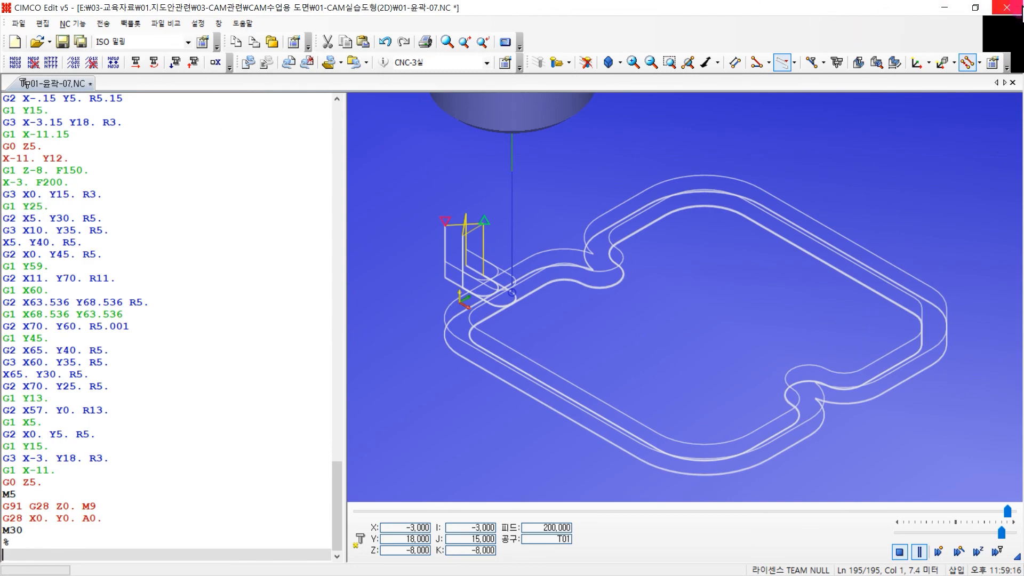
{"action": "left_click", "coordinate": [1006, 7]}
{"action": "left_click", "coordinate": [505, 321]}
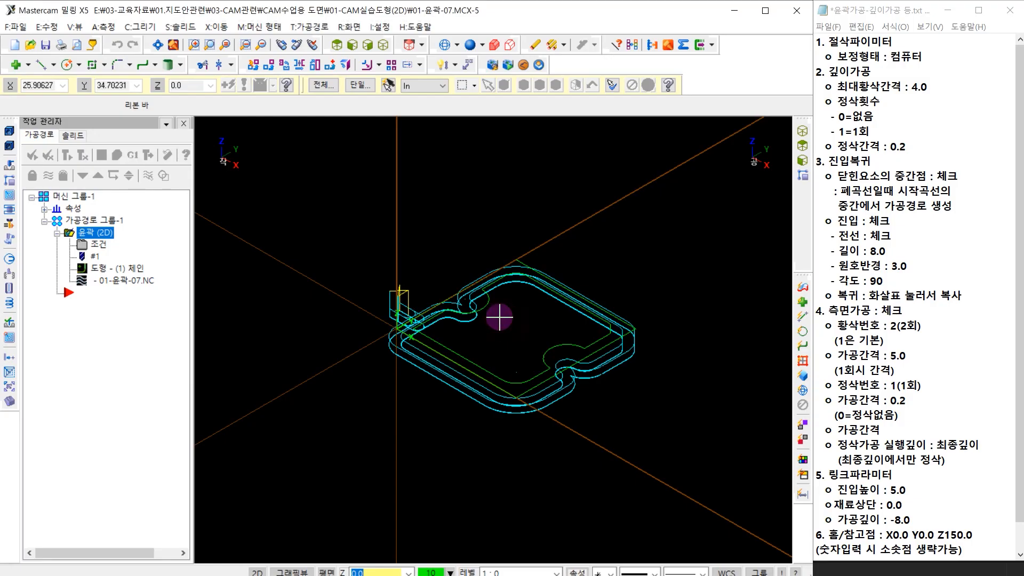